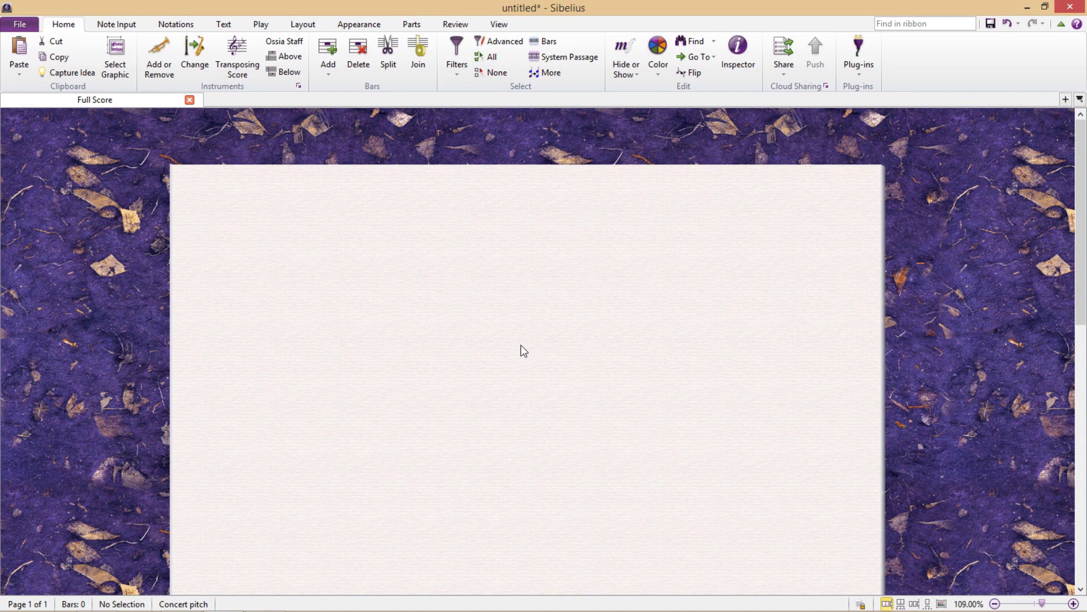
Open the Worksheet Creator for teaching and learning materials and browse Elements of Music to the Note Duration categories.
left_click(28, 25)
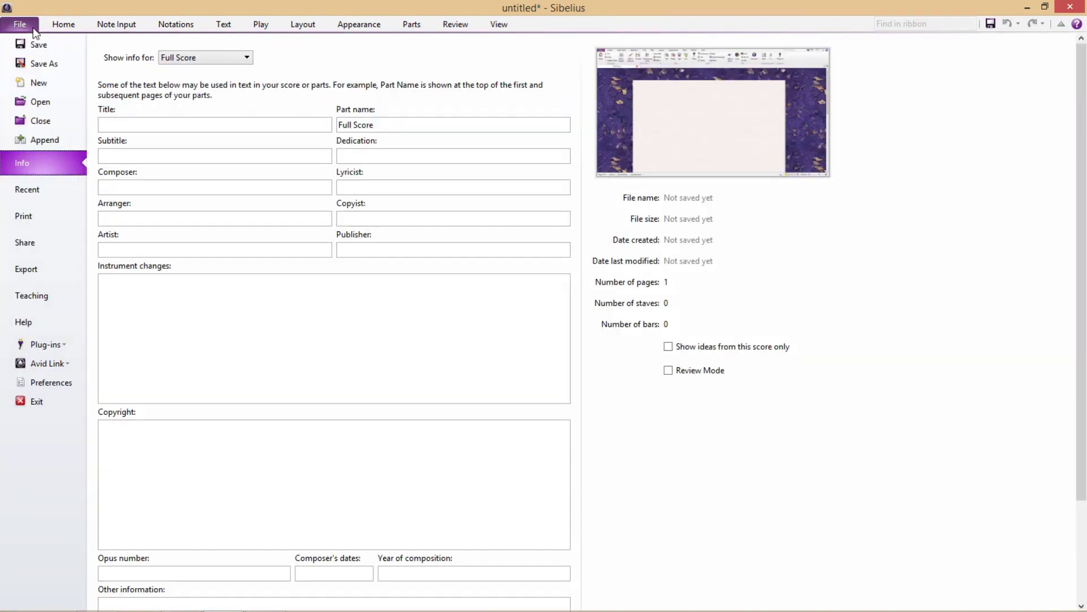
left_click(67, 294)
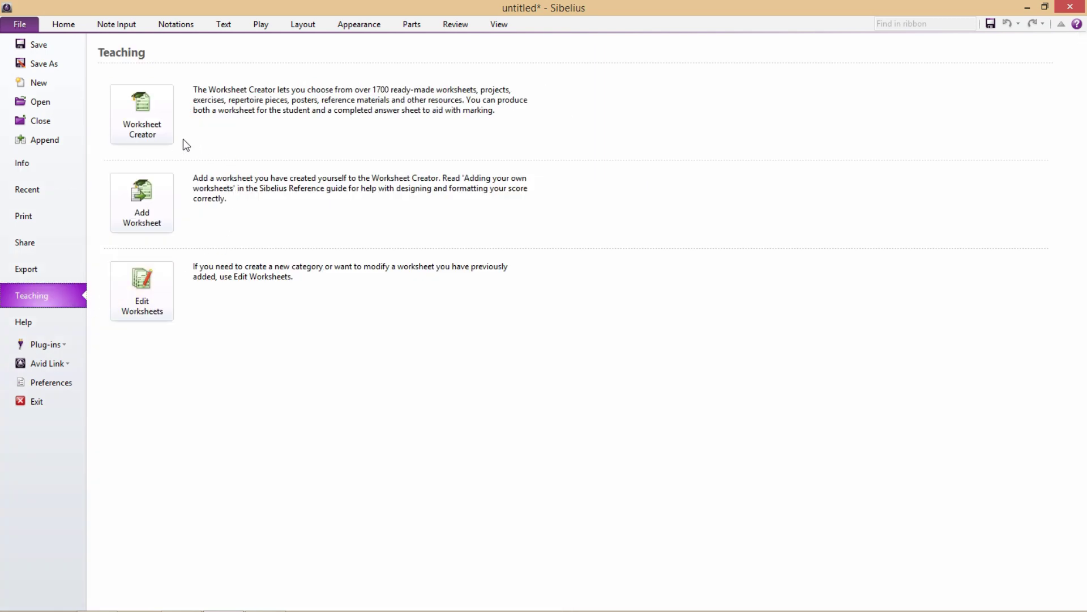
left_click(155, 108)
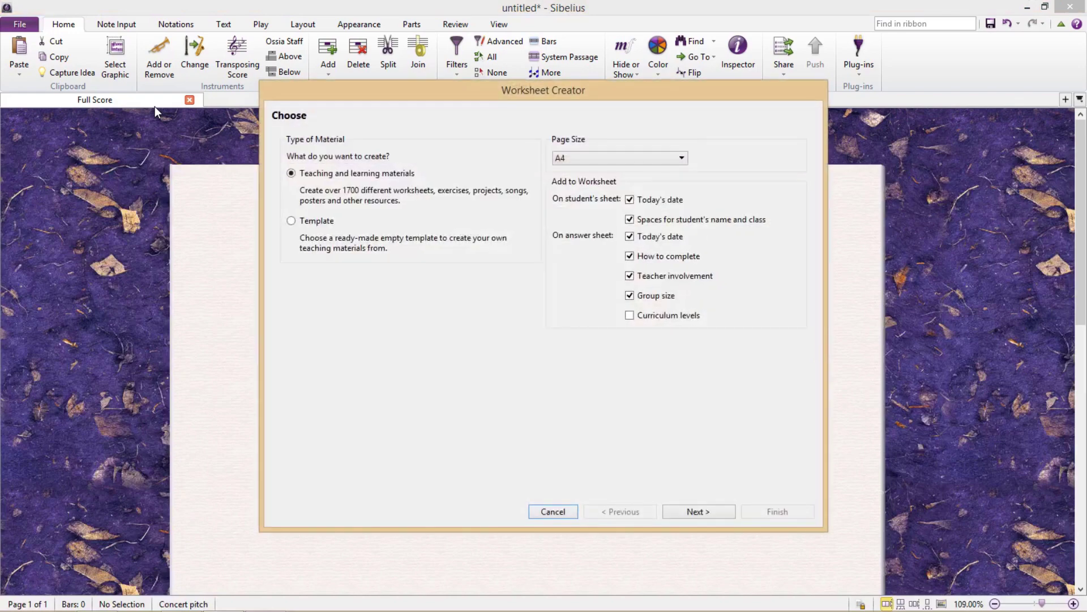
left_click(698, 512)
left_click(699, 512)
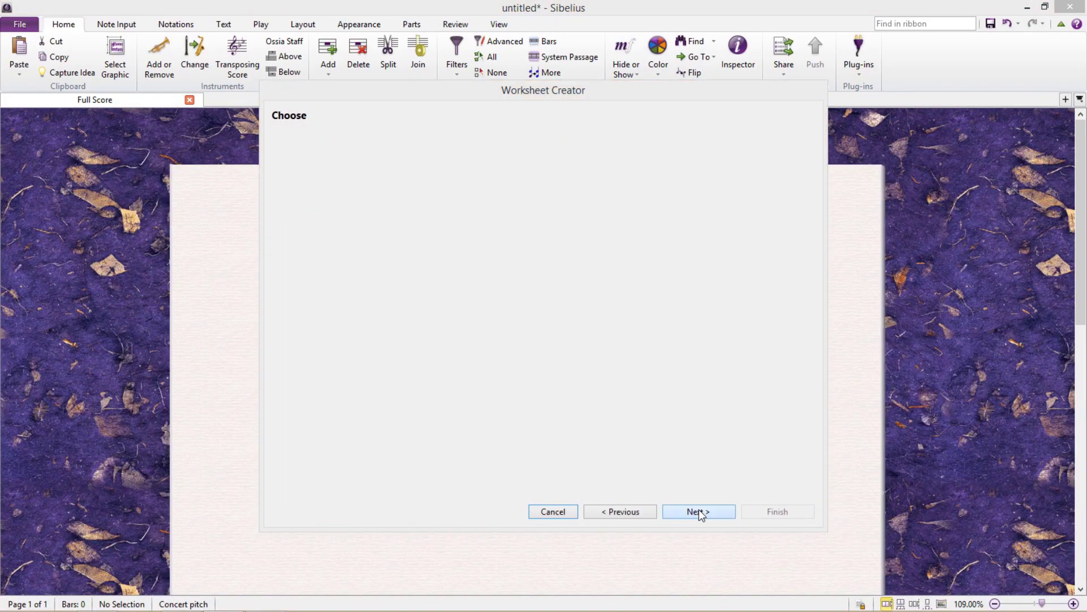
left_click(699, 509)
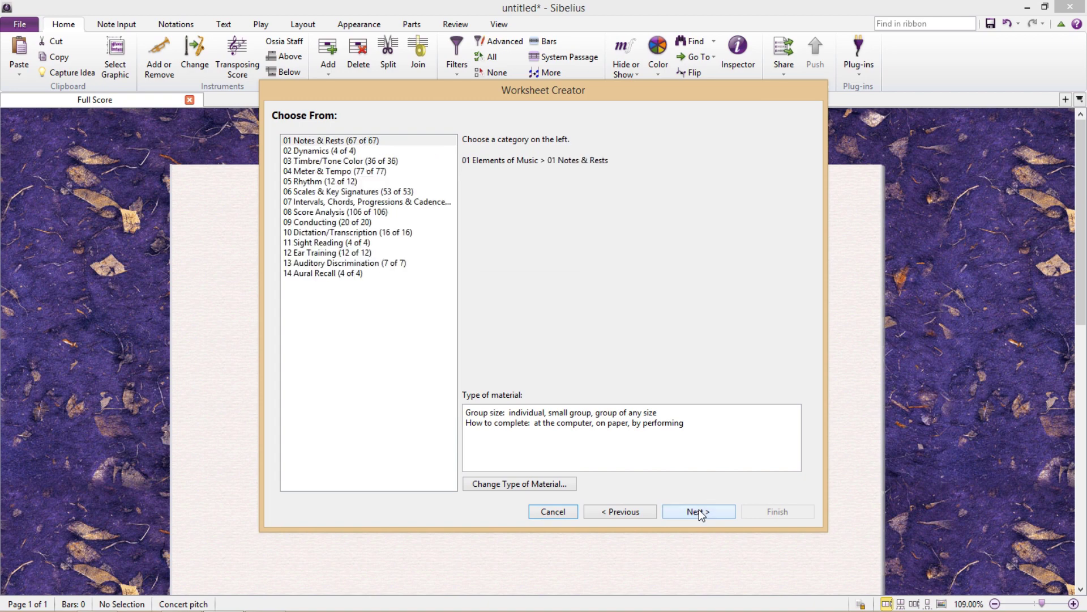
left_click(699, 509)
left_click(699, 511)
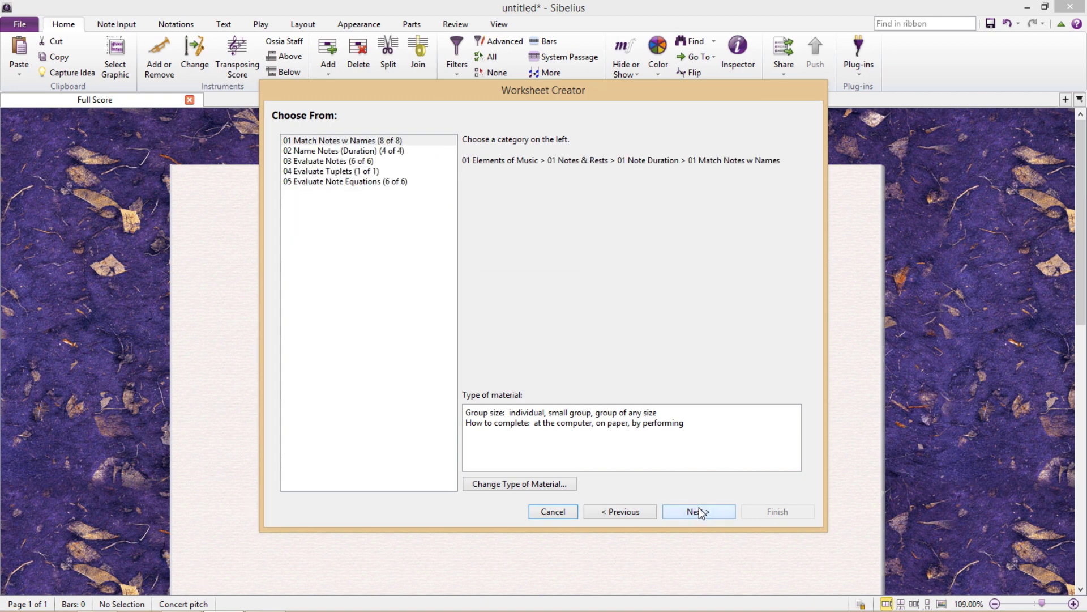
Return to the Elements of Music categories and browse the Conducting worksheets under Conduct the Beat in 1.
left_click(623, 512)
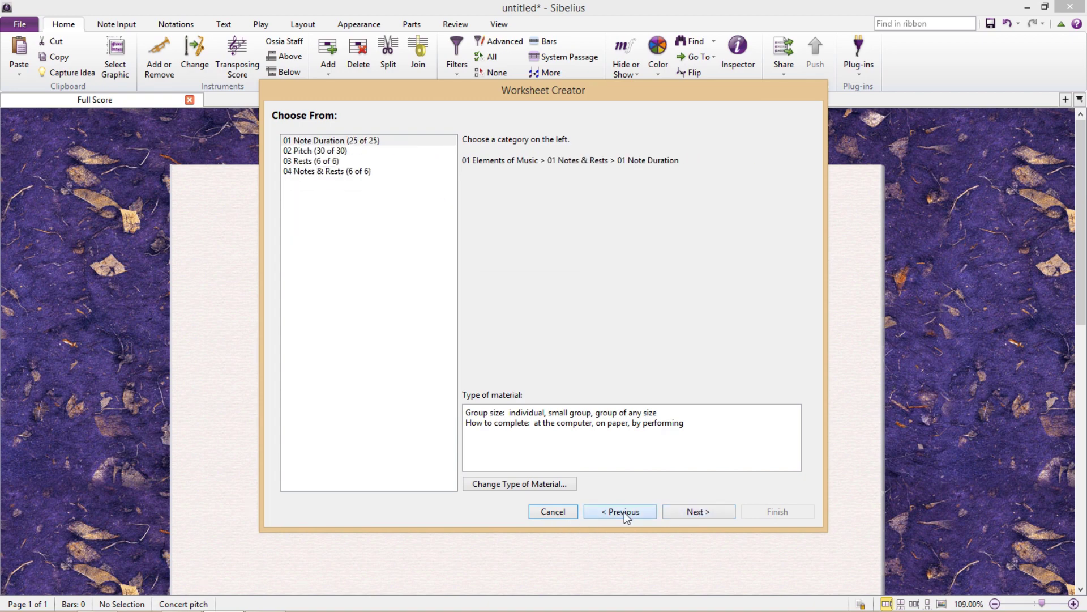
left_click(625, 512)
left_click(355, 223)
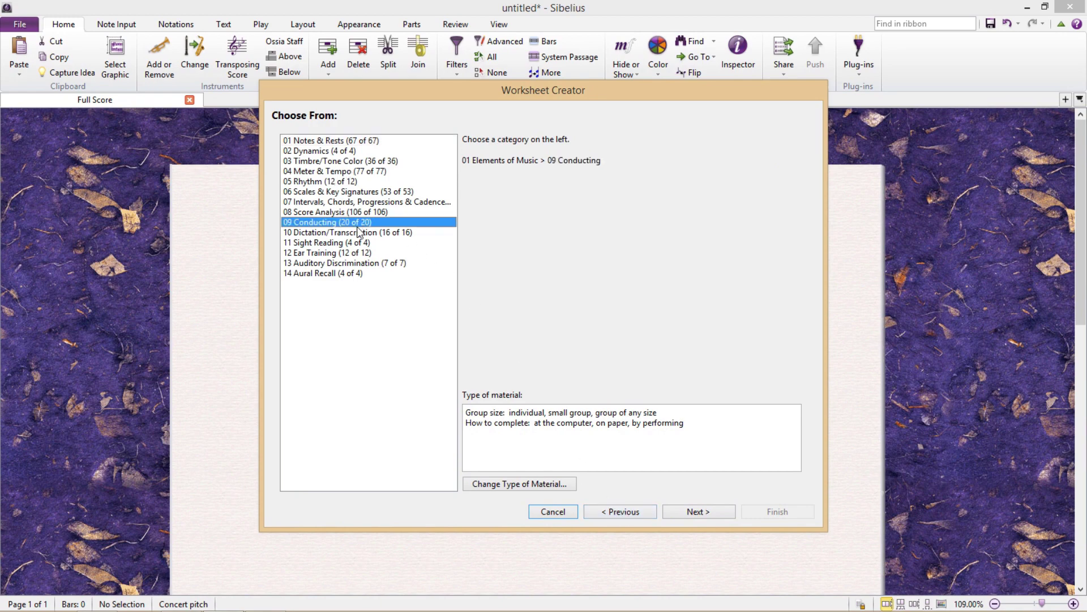
left_click(696, 511)
left_click(702, 511)
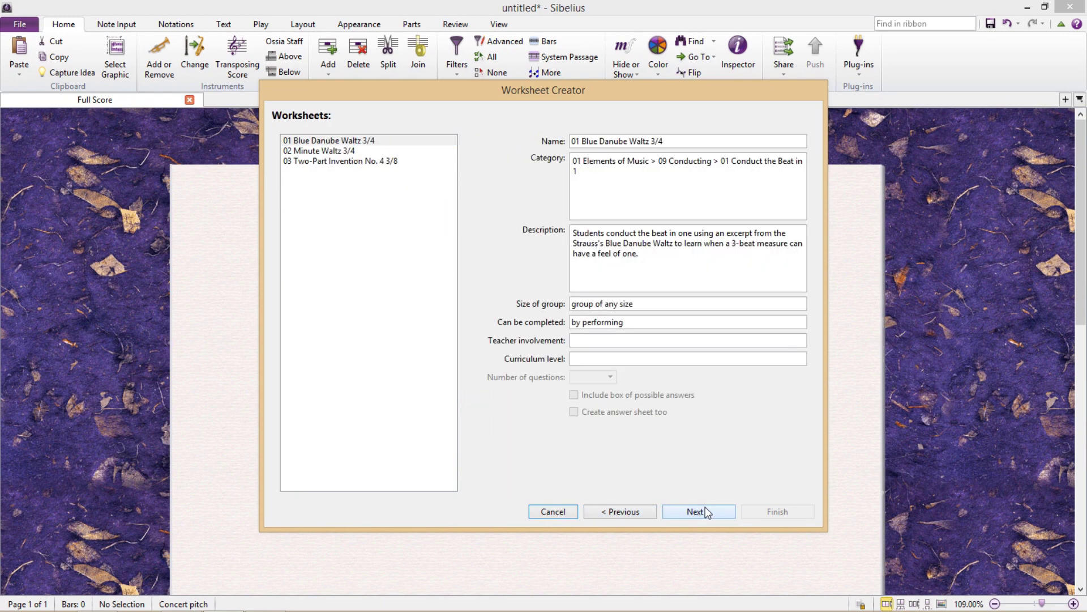
Browse the Name Intervals worksheets under Intervals, Chords, Progressions & Cadences, and close the Worksheet Creator without creating one.
left_click(630, 506)
left_click(630, 506)
left_click(334, 202)
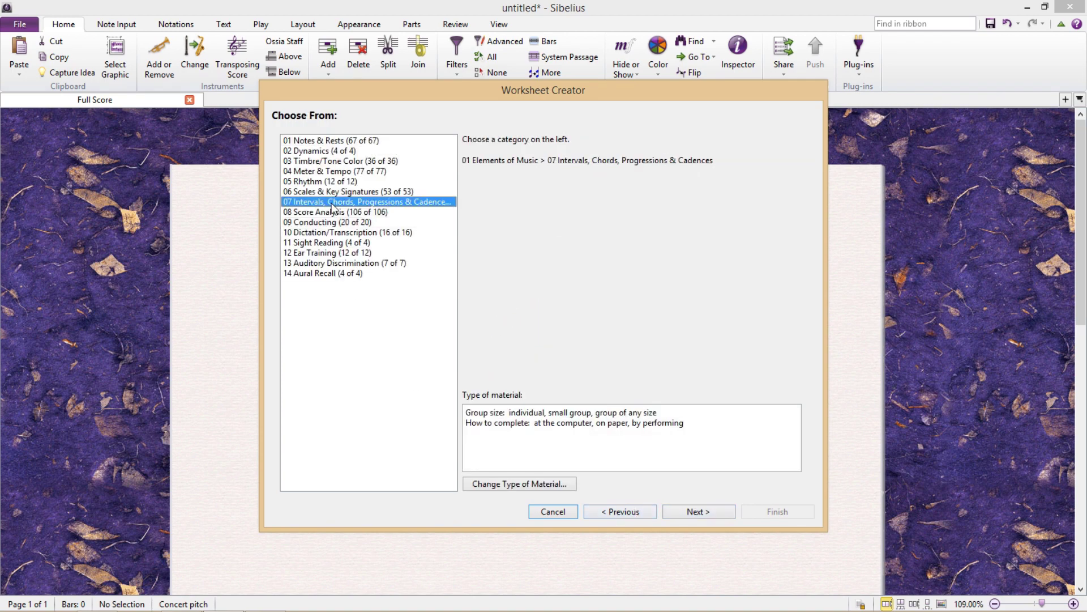
left_click(697, 512)
left_click(697, 512)
left_click(697, 513)
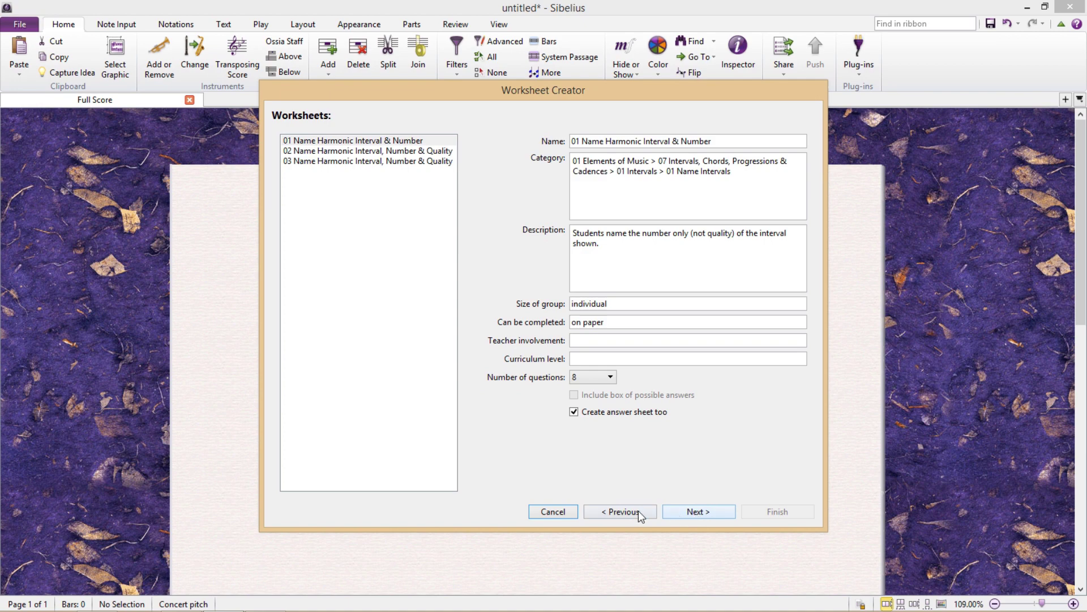
left_click(551, 510)
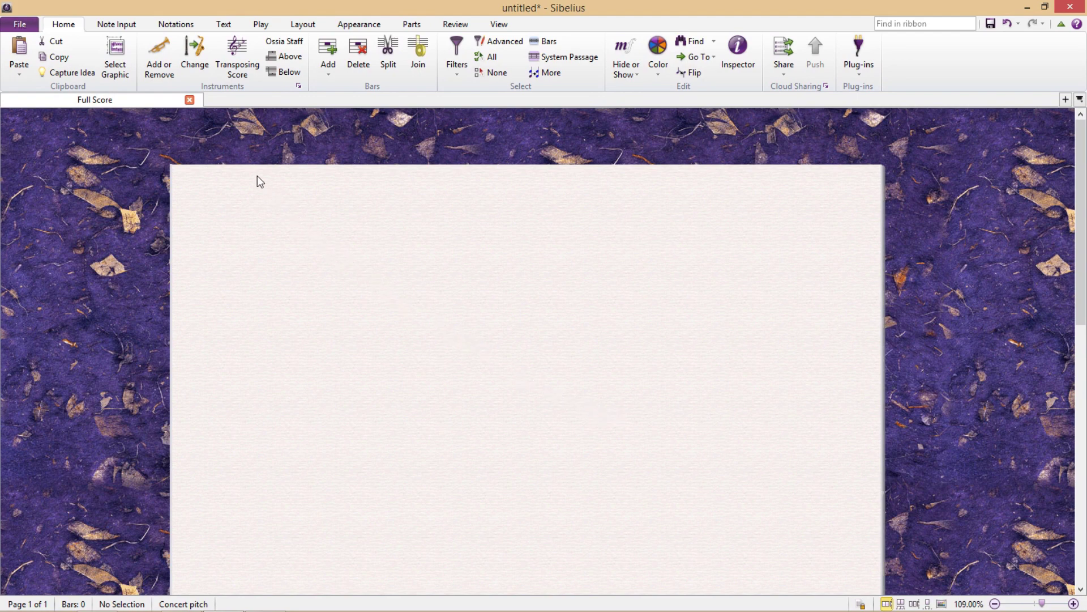
Add a Flute staff to the empty score.
left_click(171, 60)
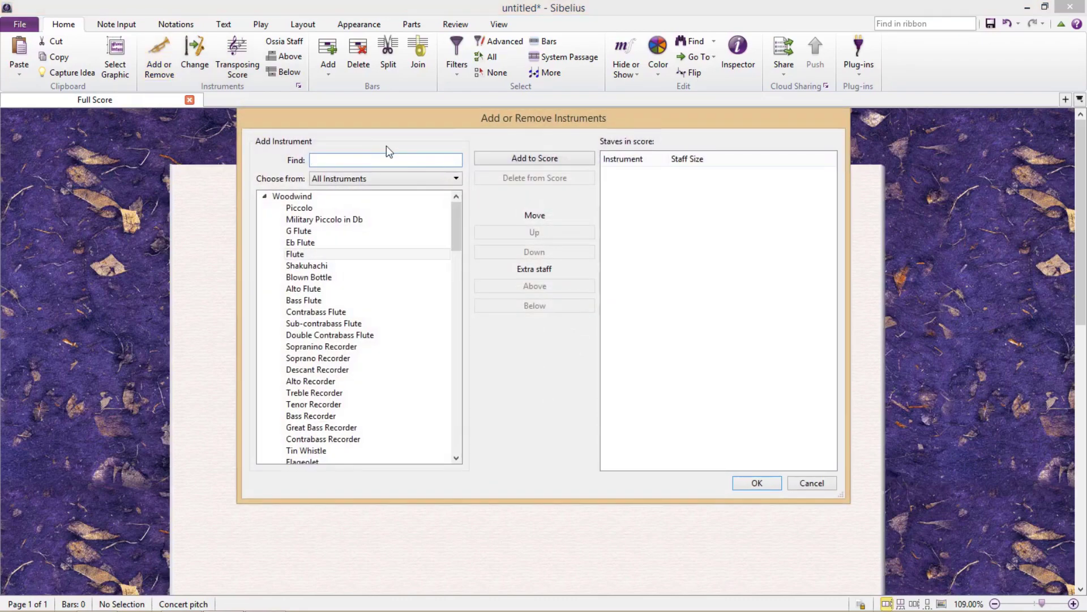
type("flute")
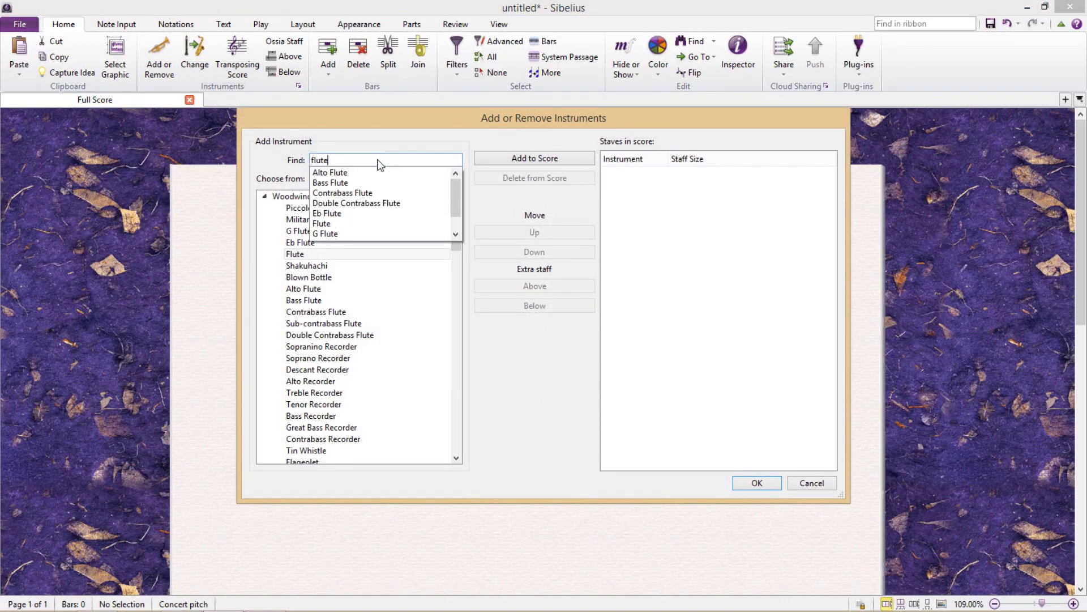
left_click(322, 224)
left_click(482, 160)
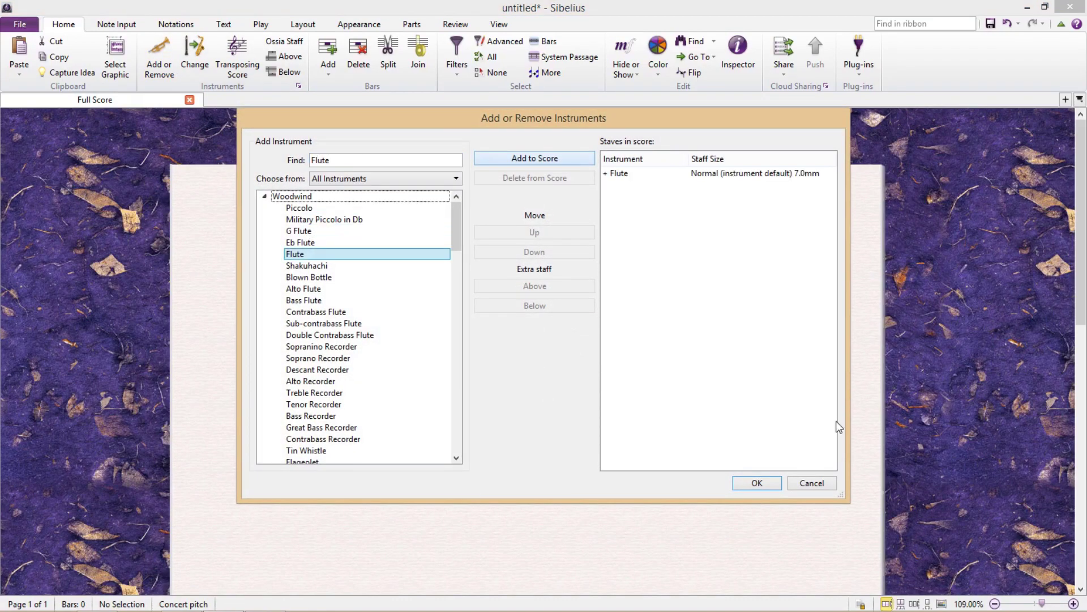
left_click(748, 482)
Add the technique text "Mark the dynamics in order of softest to loudest:" above bar 1 of the Flute staff.
left_click_drag(417, 294, 447, 260)
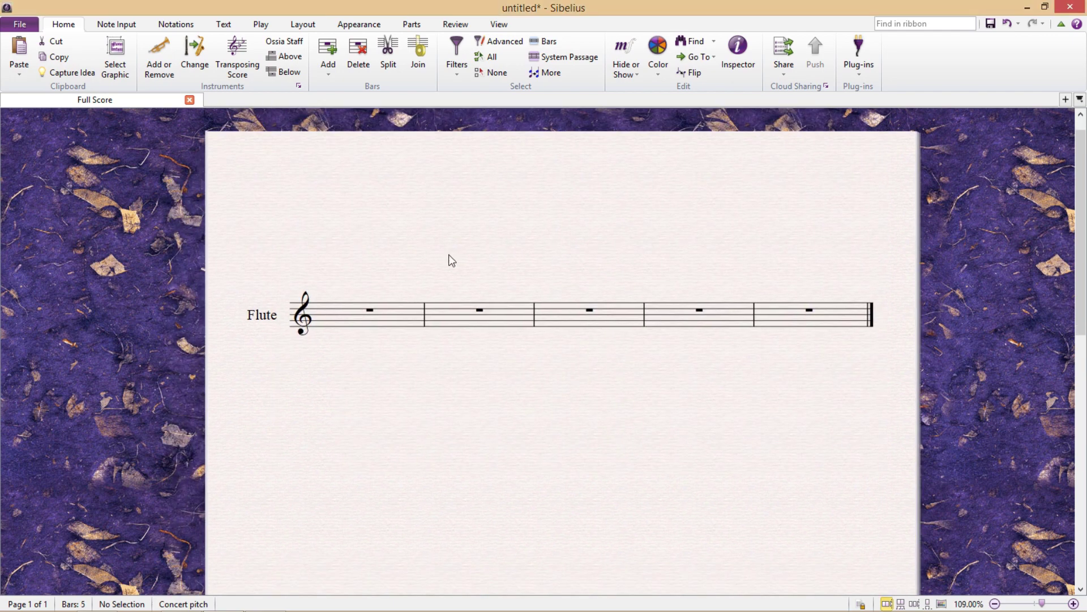
left_click(358, 315)
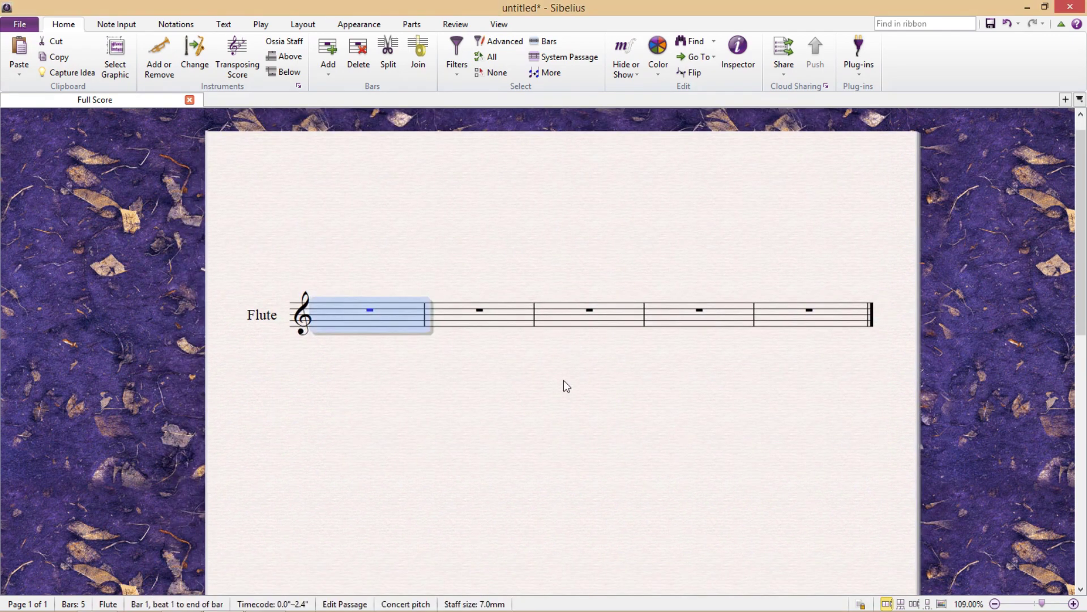
key("ctrl+t")
type("Mark the dynamics in order of softest to loudest:")
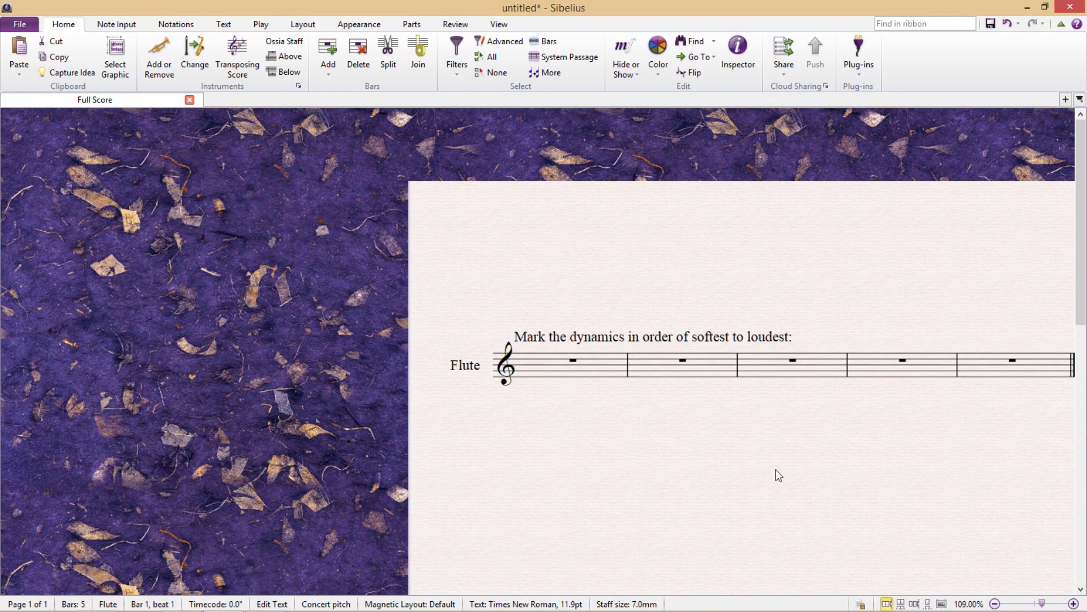
Add the expression marks mp at bar 1 and f at bar 2 of the Flute staff.
left_click_drag(776, 474, 626, 452)
left_click(383, 347)
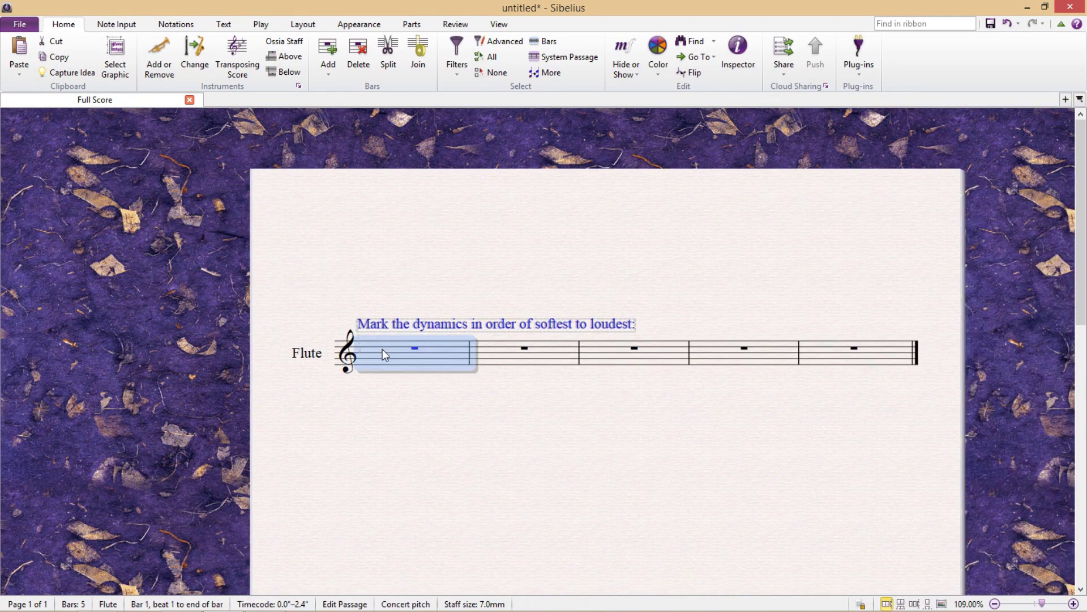
key("ctrl+e")
type("mp")
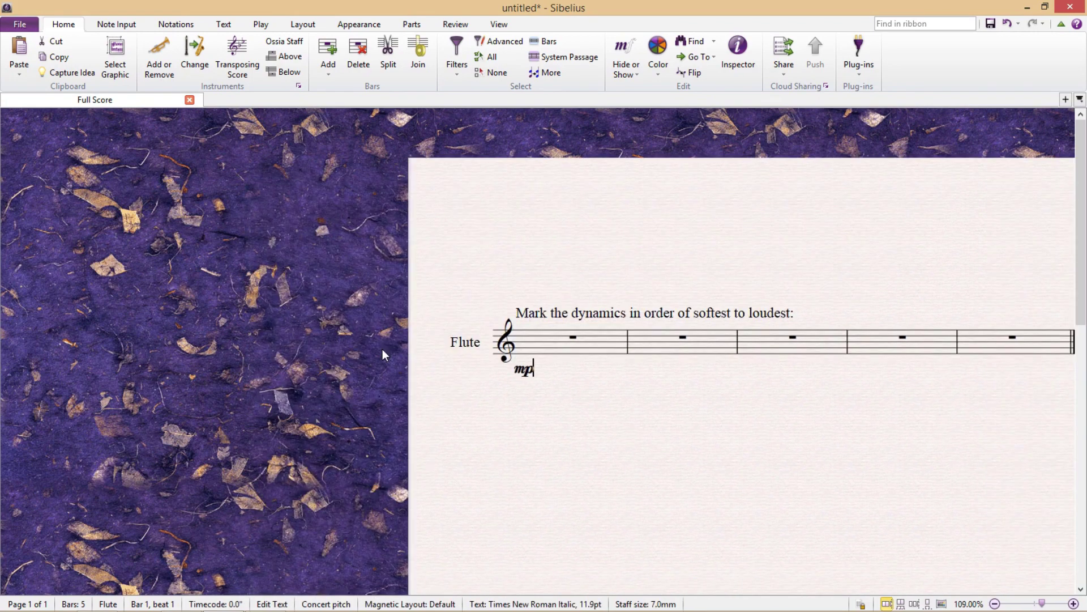
left_click(646, 336)
key("ctrl+e")
type("f")
Add the expression marks p at bar 3, mf at bar 4 and pp at bar 5 of the Flute staff.
left_click(661, 346)
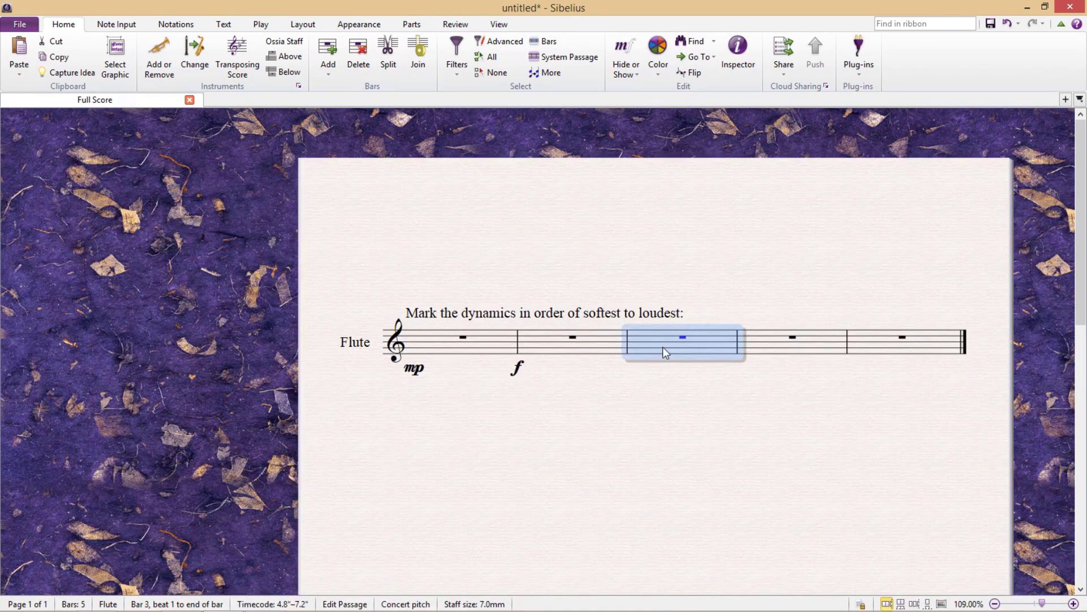
key("ctrl+e")
type("p")
left_click(657, 342)
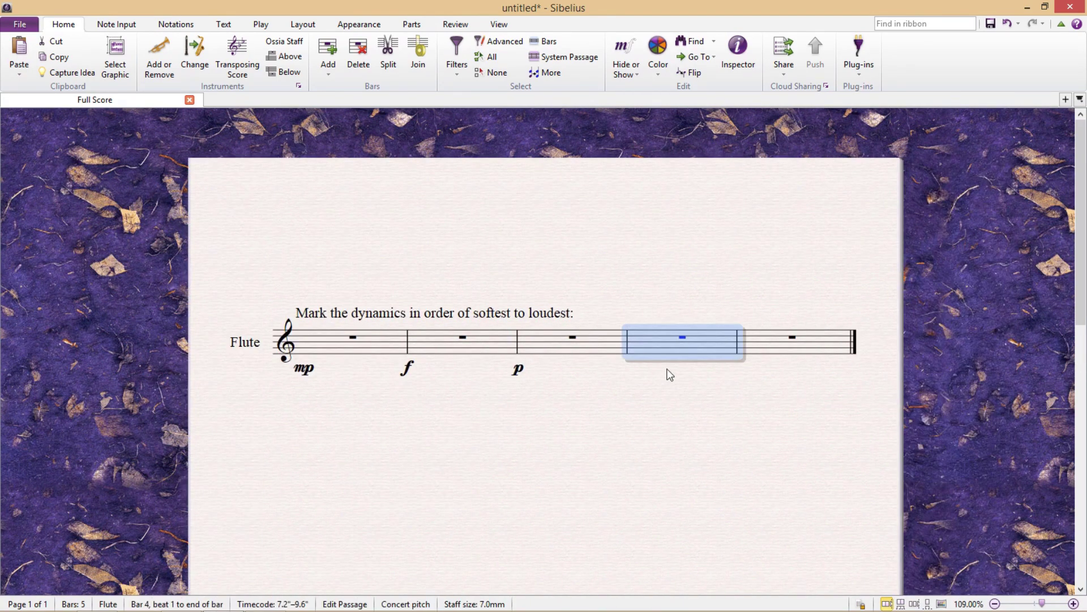
key("ctrl+e")
type("mf")
left_click(657, 348)
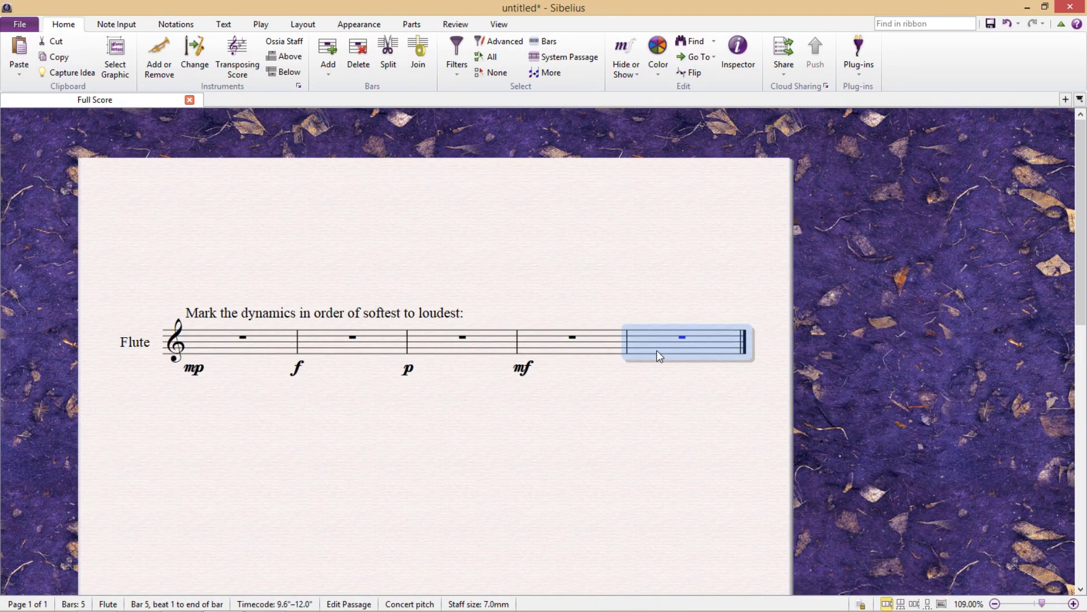
key("ctrl+e")
type("pp")
Select all five dynamics below the staff and set their text size to 20.
left_click_drag(592, 372, 71, 403)
left_click(223, 24)
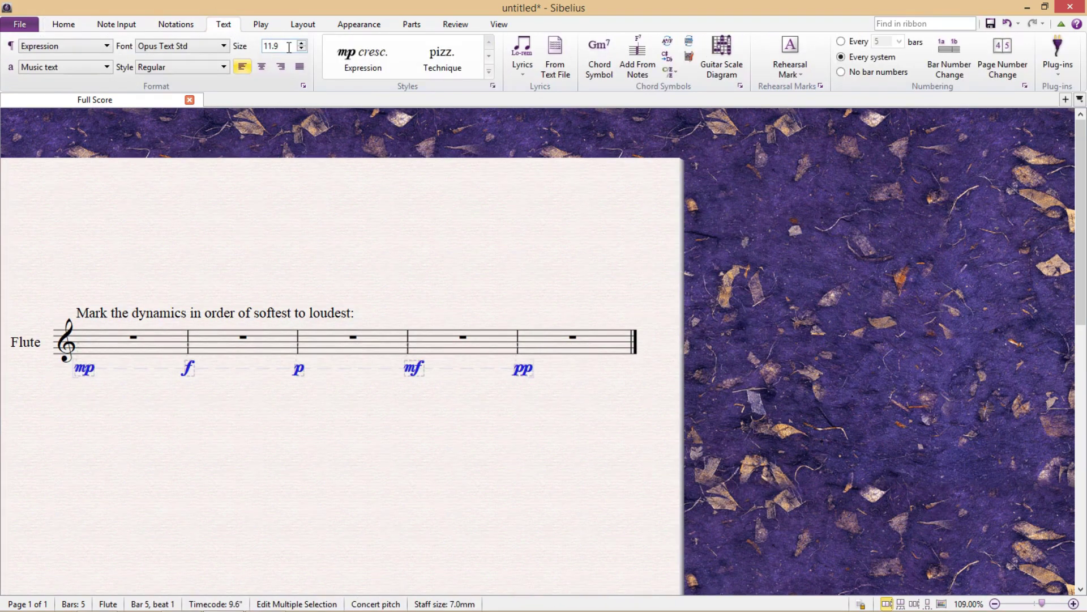
type("20")
key("Return")
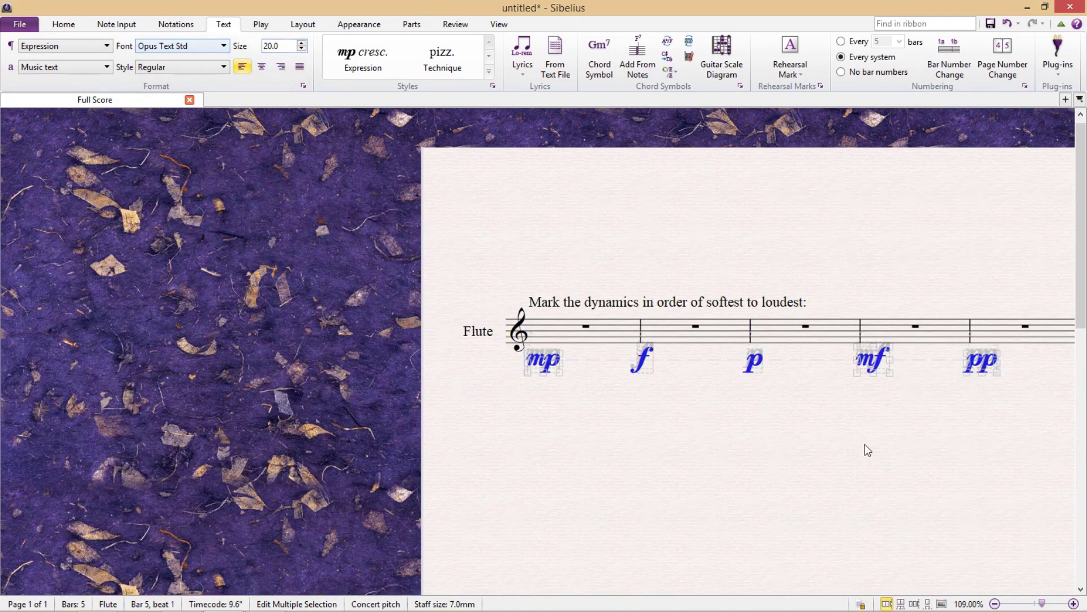
left_click_drag(865, 444, 618, 437)
left_click(658, 426)
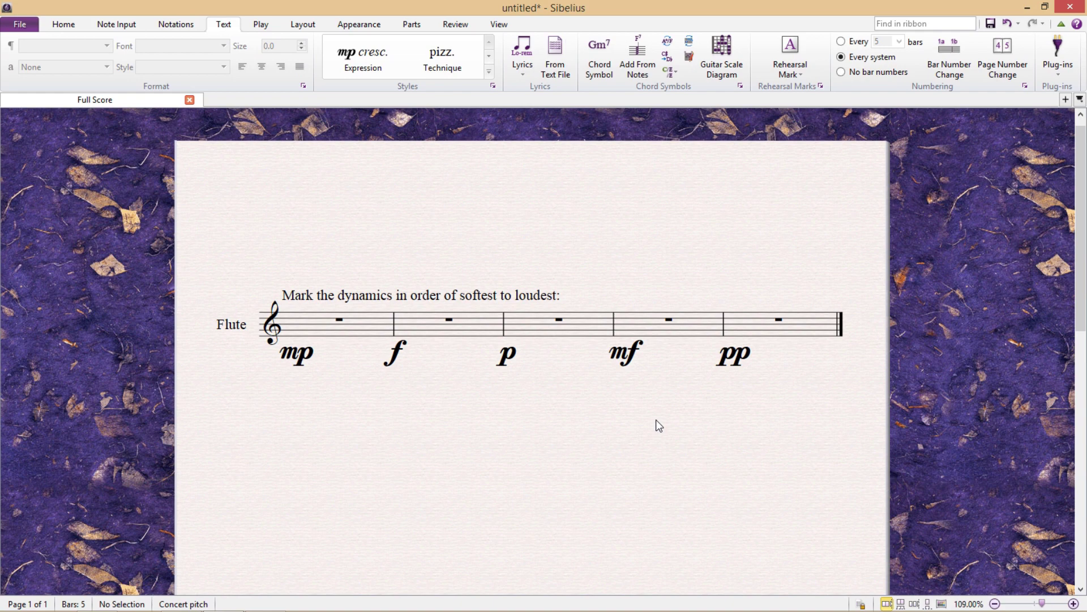
Change the Flute staff's instrument to No instrument (hidden).
left_click(77, 23)
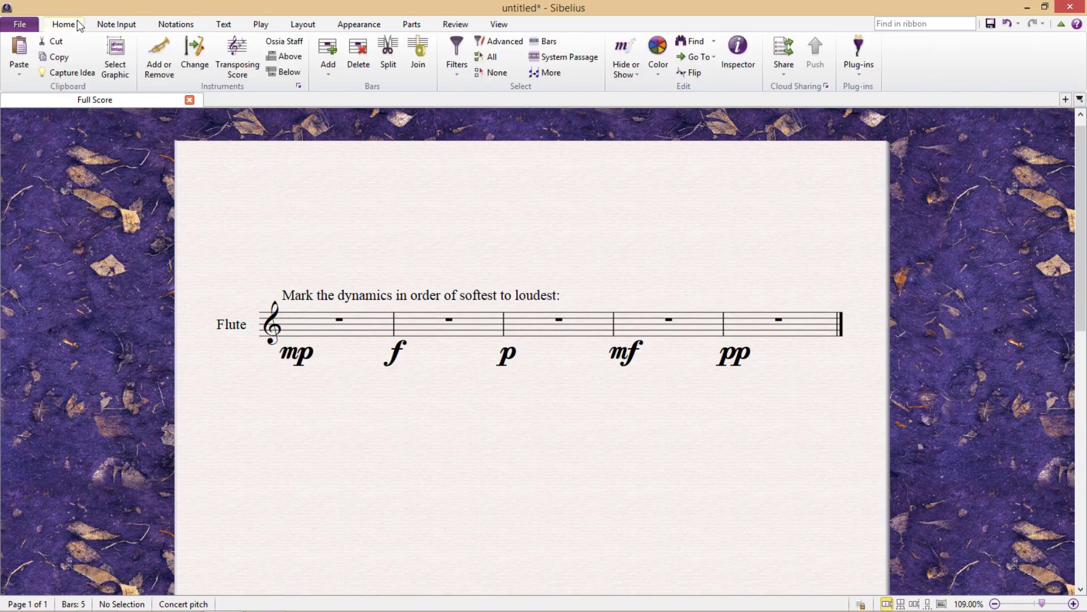
left_click(193, 63)
type("hidd")
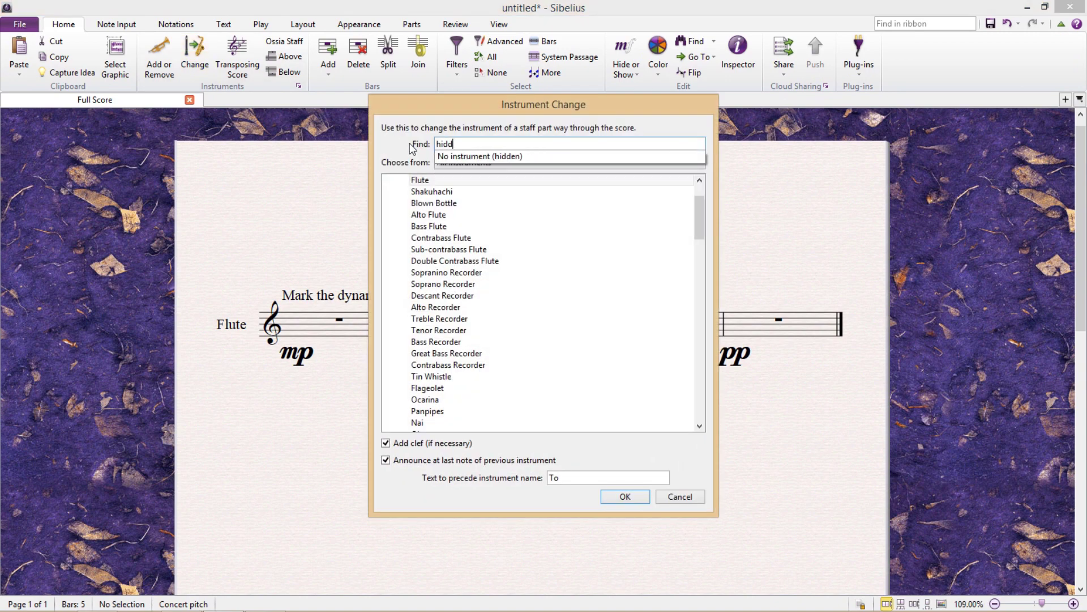
left_click(492, 160)
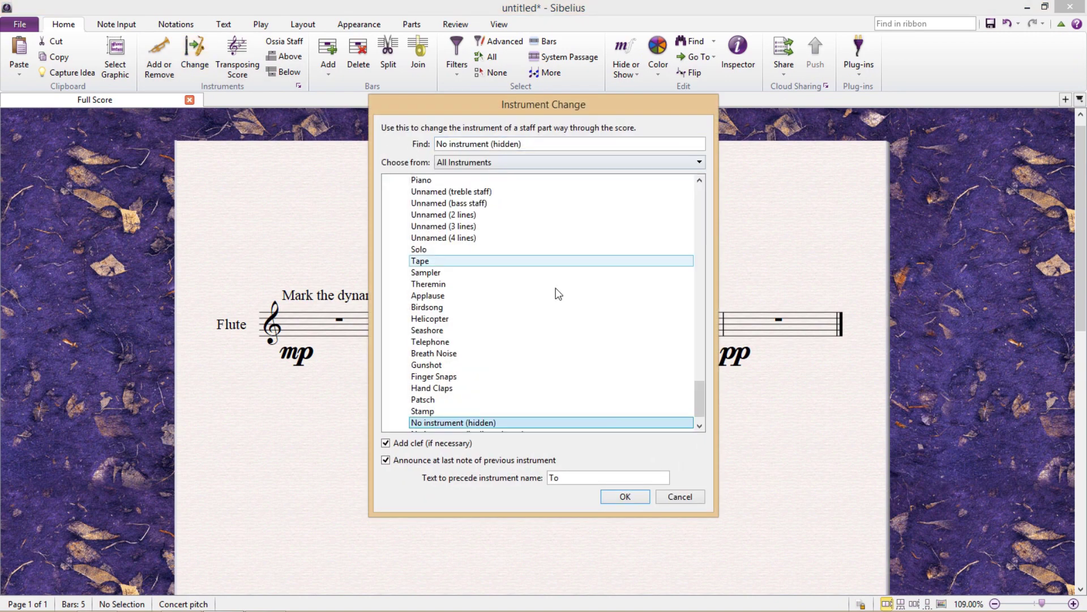
left_click(621, 497)
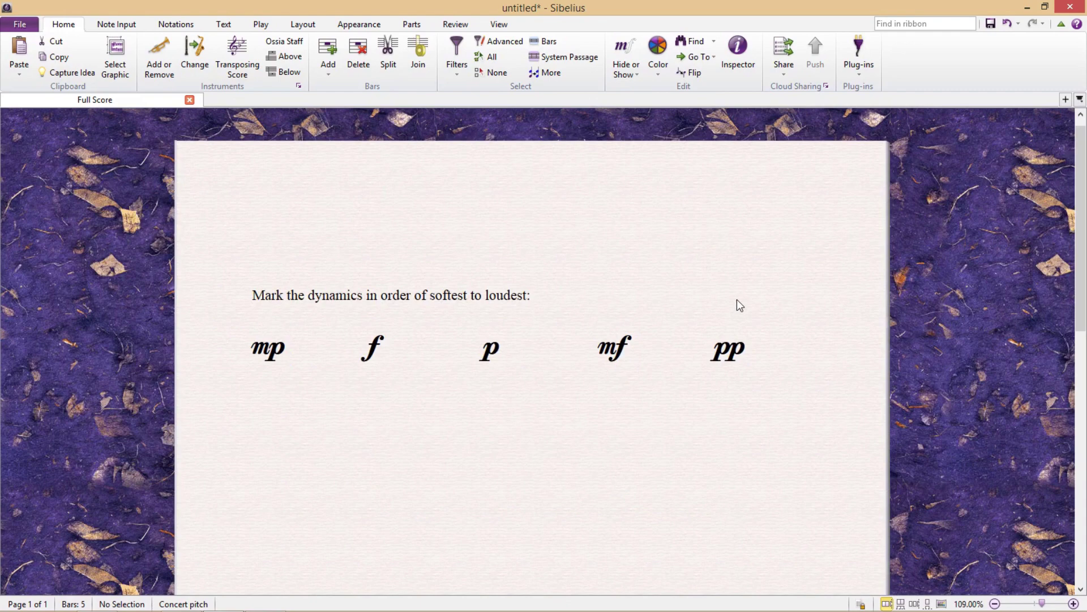
left_click(575, 340)
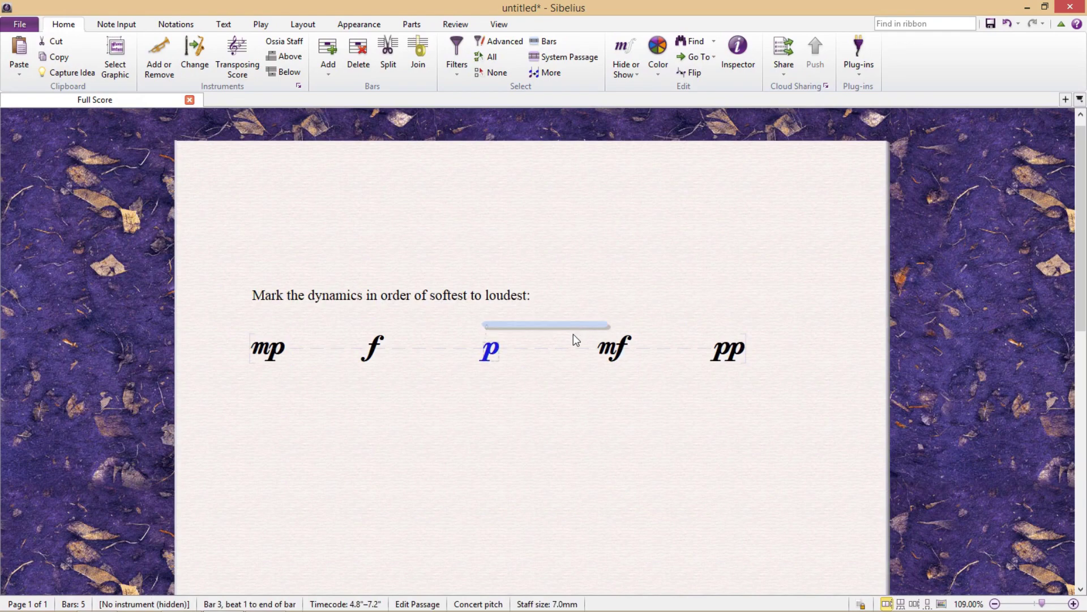
left_click(549, 333)
left_click(554, 328)
left_click(560, 319)
left_click(554, 337)
left_click(542, 342)
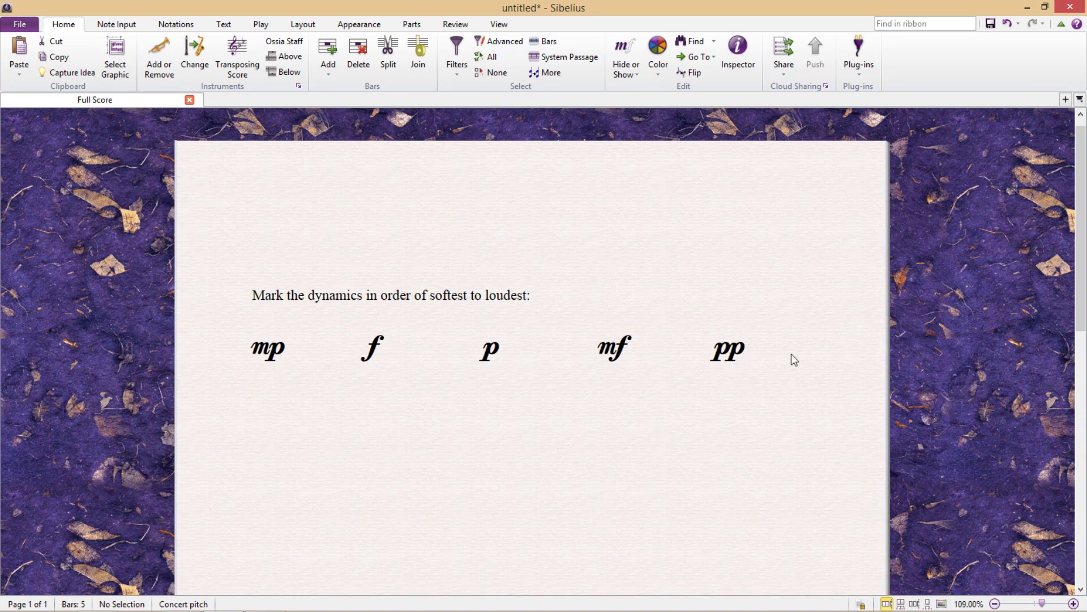
Clear the contents of bar 5 on the hidden staff and enter a half note on B4 there.
left_click(748, 320)
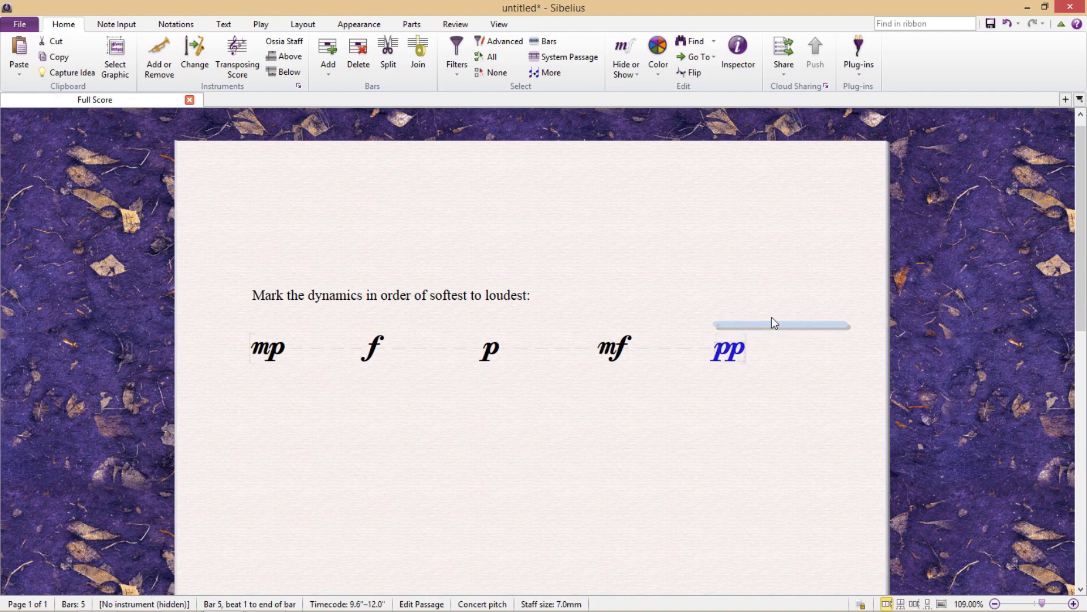
key("Delete")
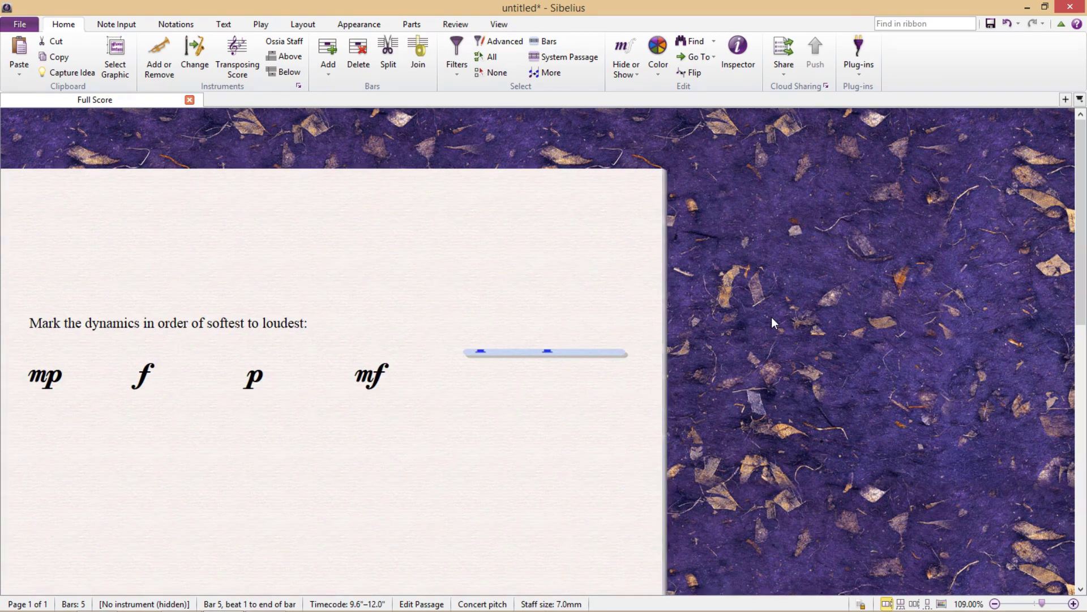
key("g")
key("Up")
key("Up")
key("Right")
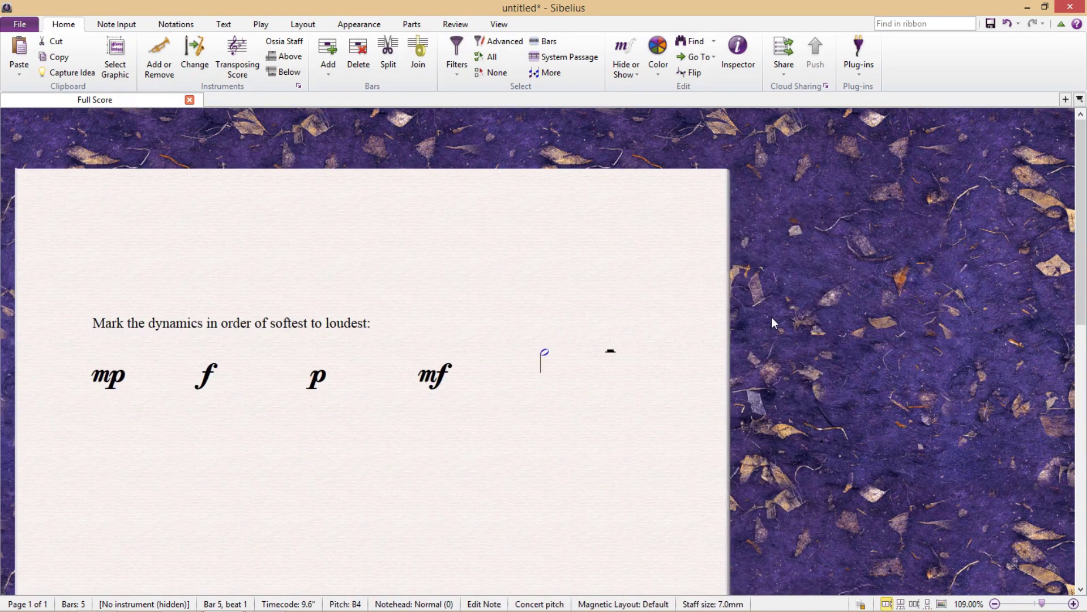
Undo all the edits of the dynamics exercise back to the empty five-bar Flute staff.
key("4")
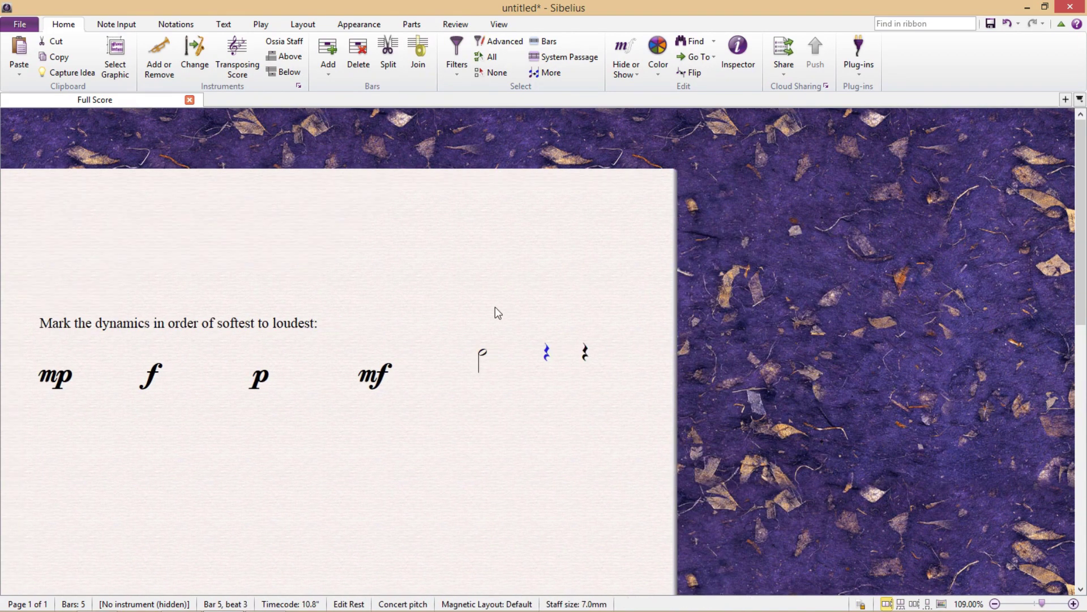
left_click_drag(495, 307, 634, 295)
key("ctrl+z")
key("ctrl+z")
key("ctrl+z")
key("ctrl+z")
key("ctrl+z")
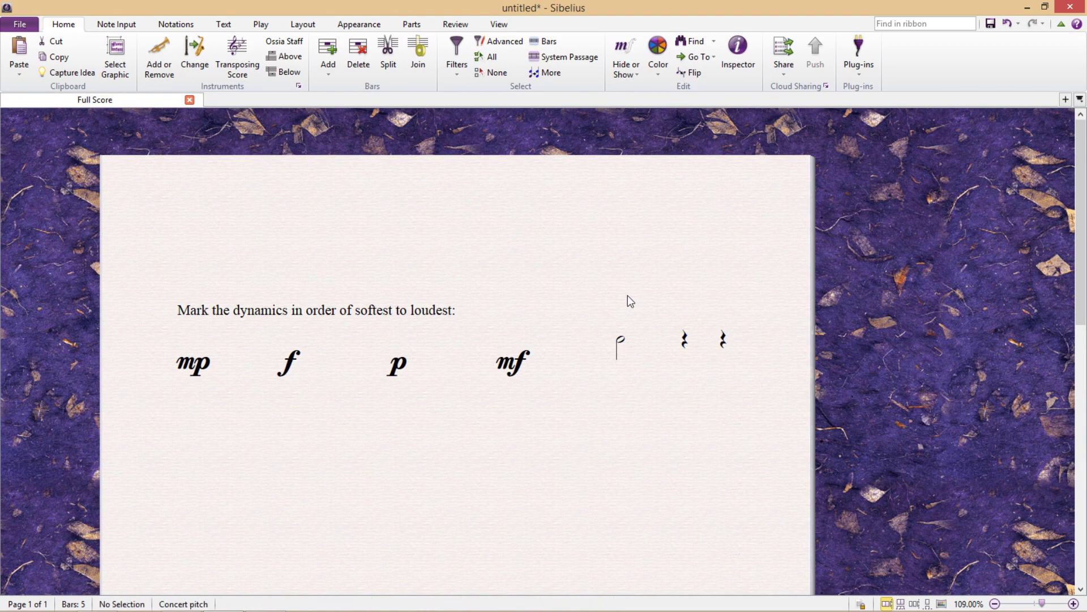
key("ctrl+z")
key("ctrl+z")
key("ctrl+z")
key("ctrl+z")
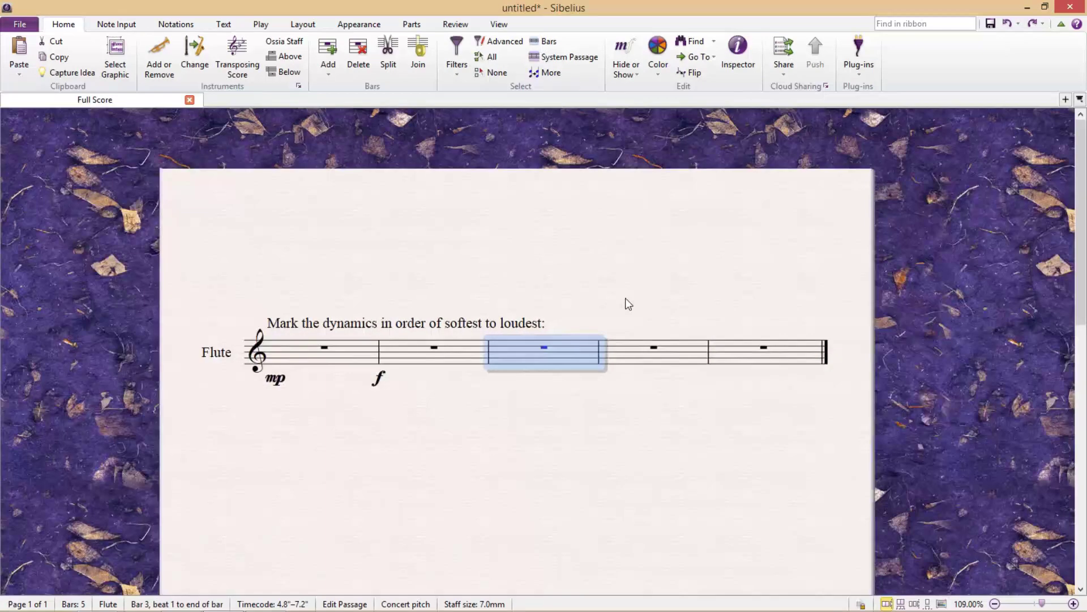
left_click(690, 331, "shift")
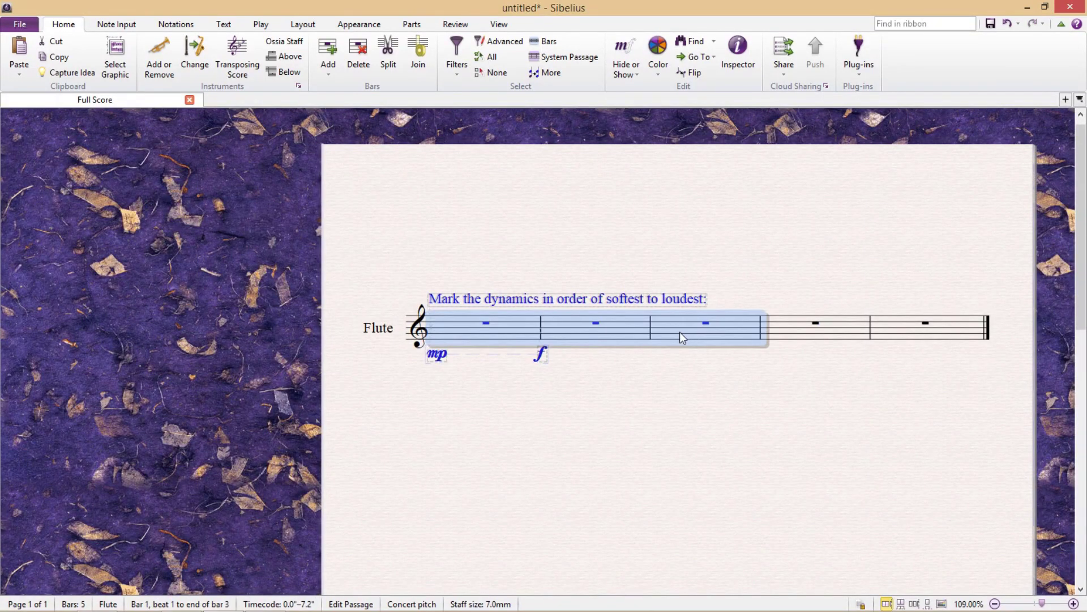
key("ctrl+z")
key("ctrl+z")
key("ctrl+z")
left_click_drag(649, 402, 611, 395)
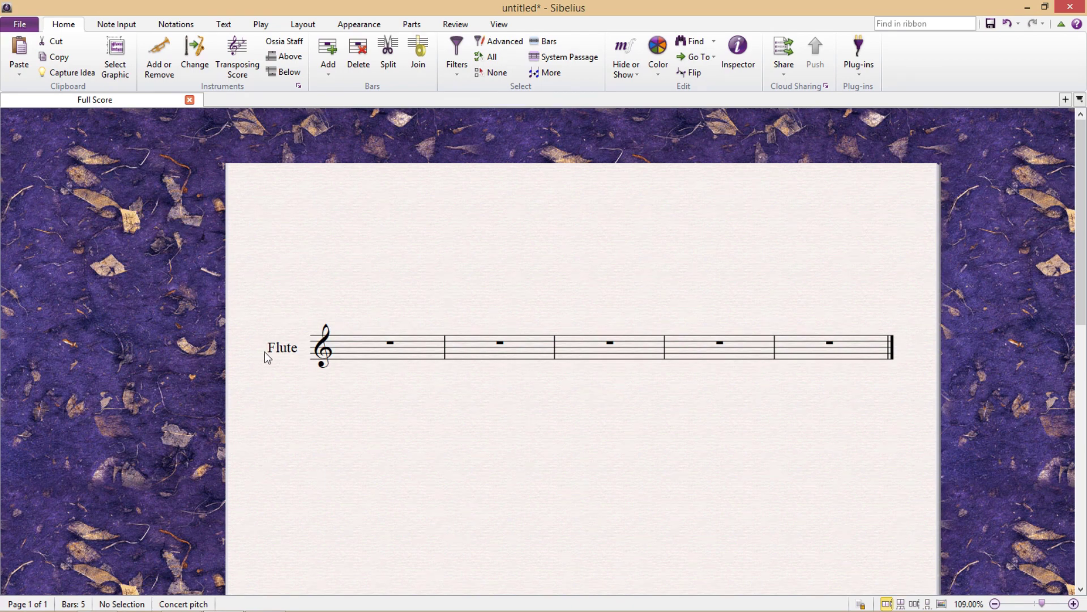
Delete the Flute instrument name beside the staff and turn off bar numbers.
left_click(281, 350)
key("Delete")
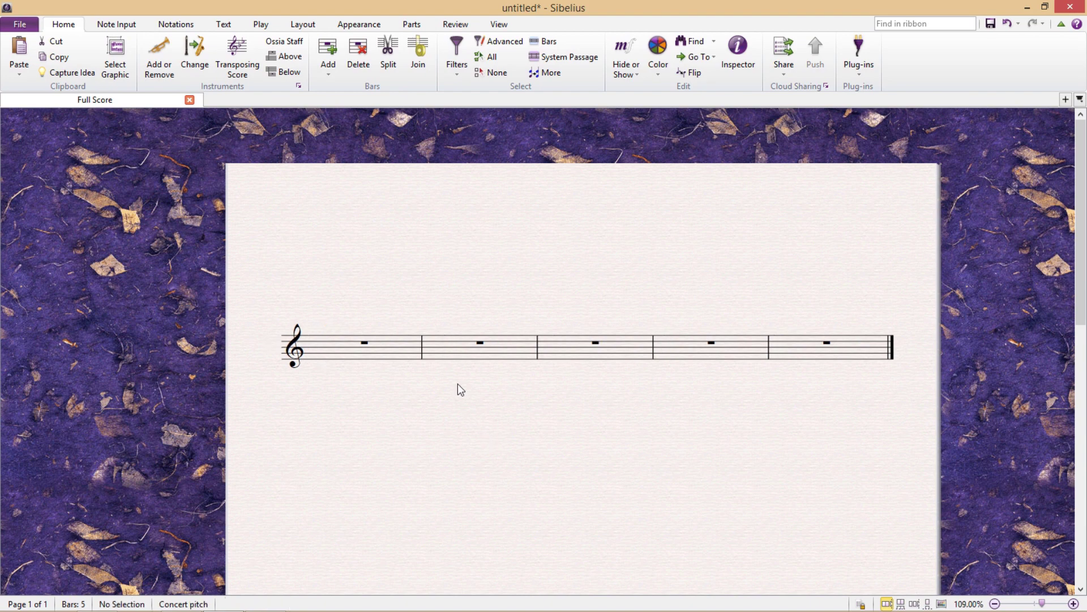
left_click(225, 24)
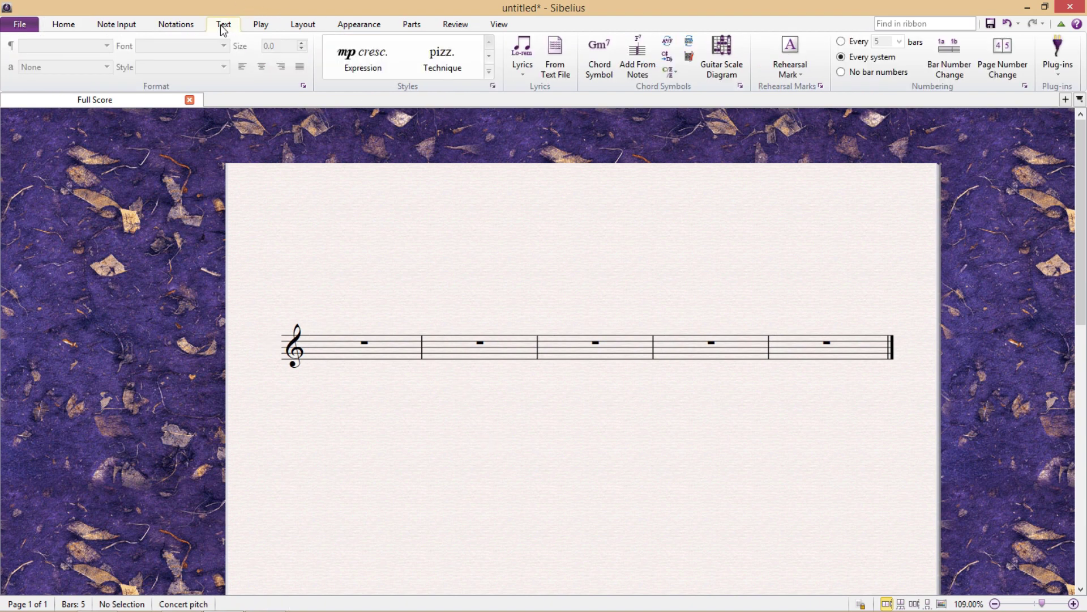
left_click(843, 72)
Enter whole notes D5, E5, C5, F5 and G4 in bars 1 to 5, and build a root-position triad on each.
left_click(395, 352)
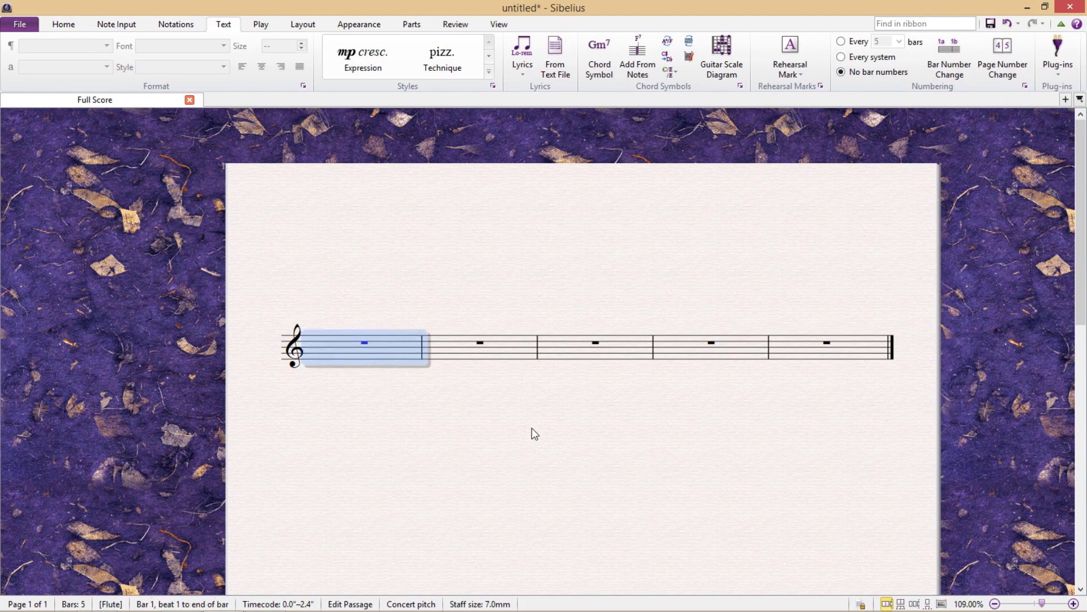
scroll(532, 427, "left", 3)
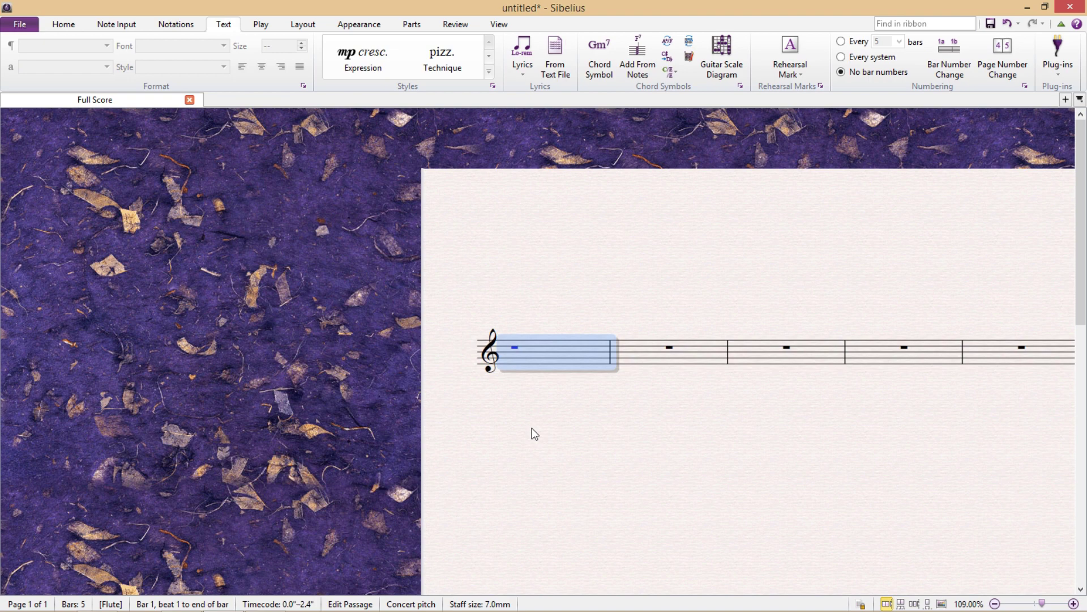
type("decfg")
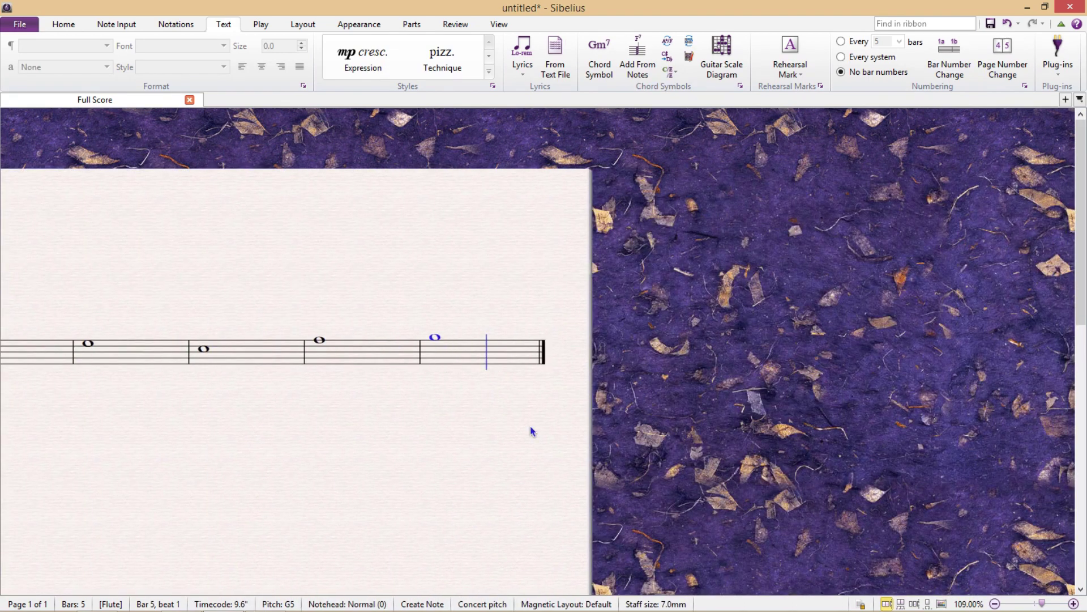
key("ctrl+a")
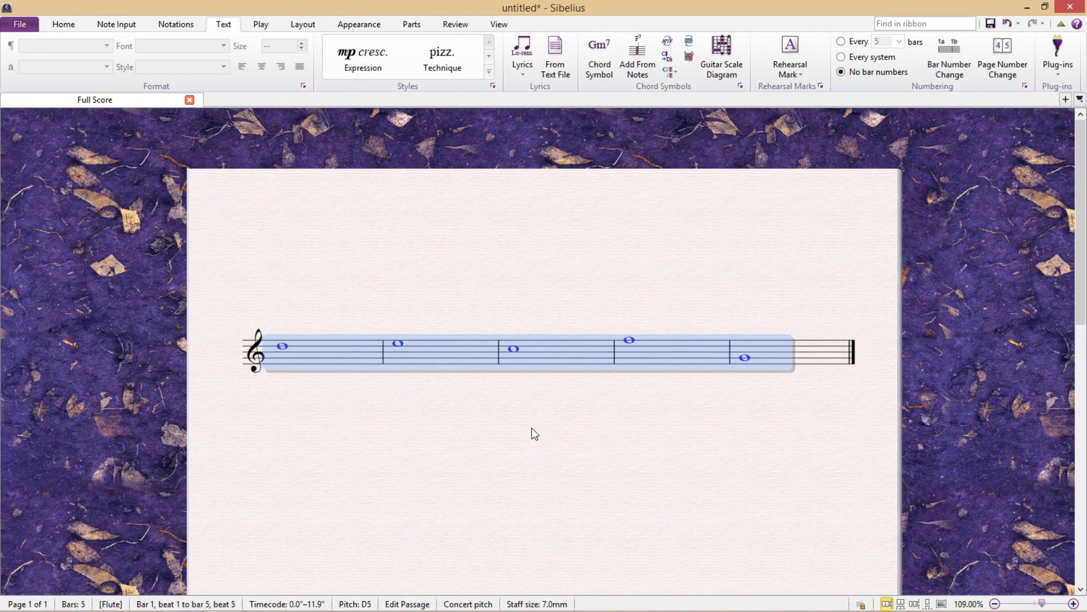
key("3")
key("5")
Invert the triads in bars 1, 3, 4 and 5 to A-D-F, E-G-C, C-F-A and B-D-G.
key("Left")
key("Right")
key("Left")
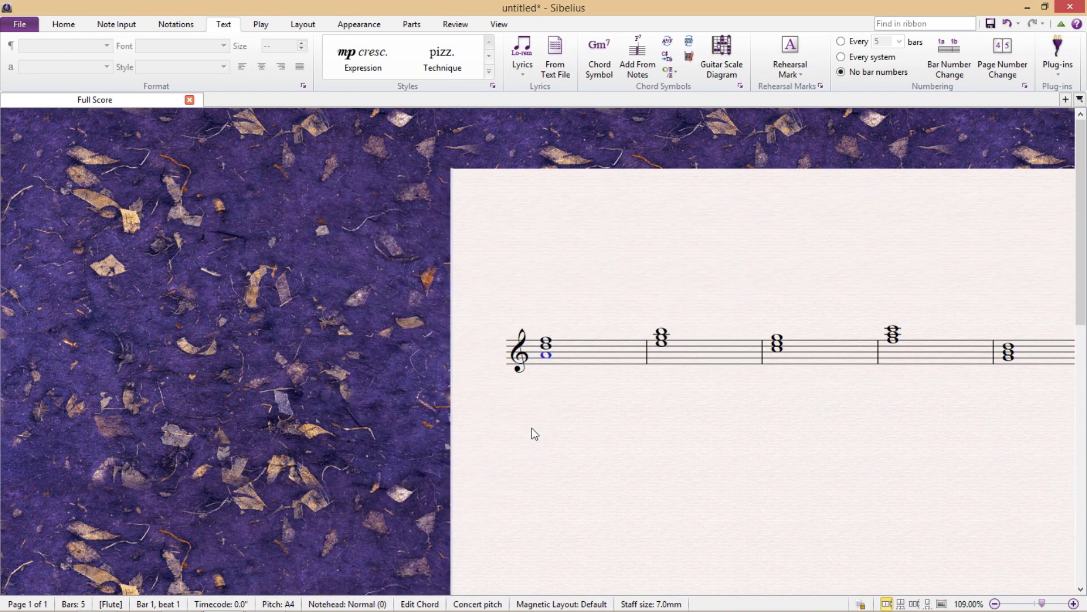
key("Right")
key("Right")
key("ctrl+Down")
key("alt+Up")
key("alt+Up")
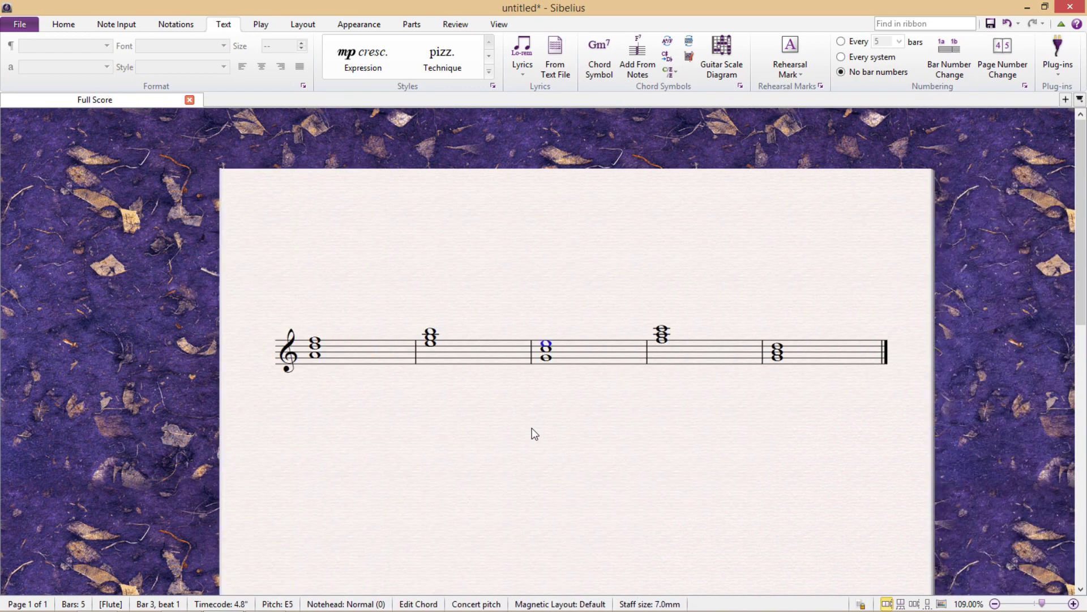
key("ctrl+Down")
key("Right")
key("ctrl+Down")
key("Right")
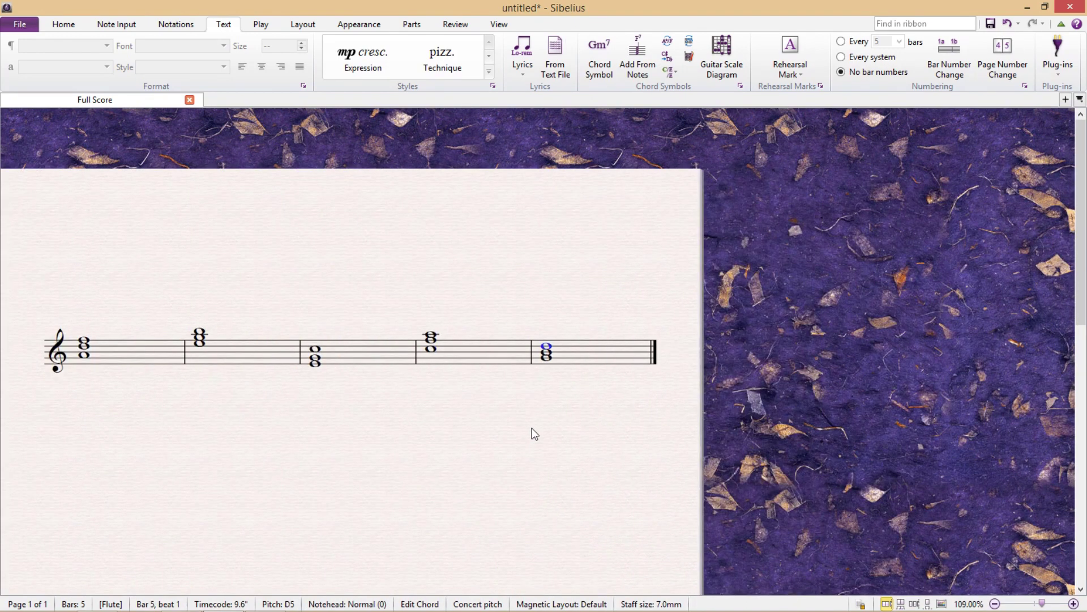
key("ctrl+Up")
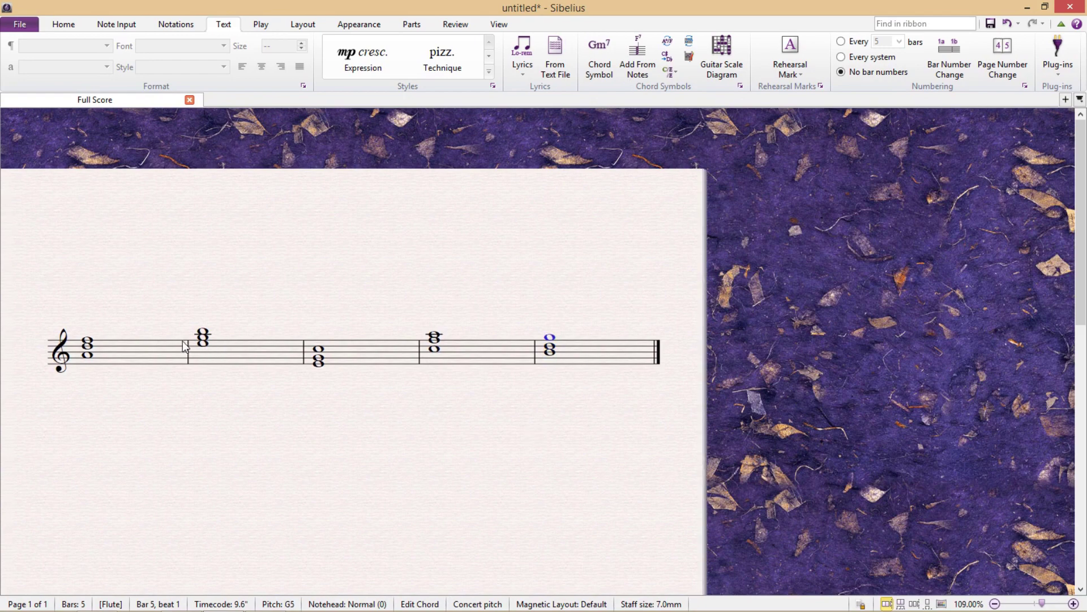
Sharpen the G in bar 2 and the F in bar 1, and remove the natural sign from bar 3's G.
left_click(203, 338)
key("Up")
key("Left")
key("Up")
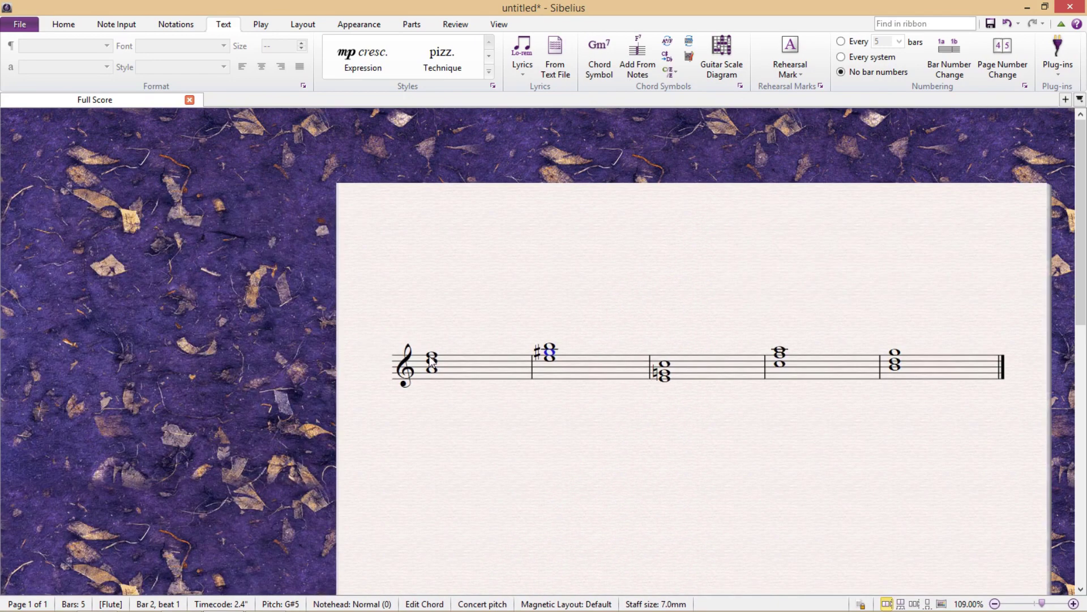
left_click_drag(901, 395, 579, 396)
left_click(440, 361)
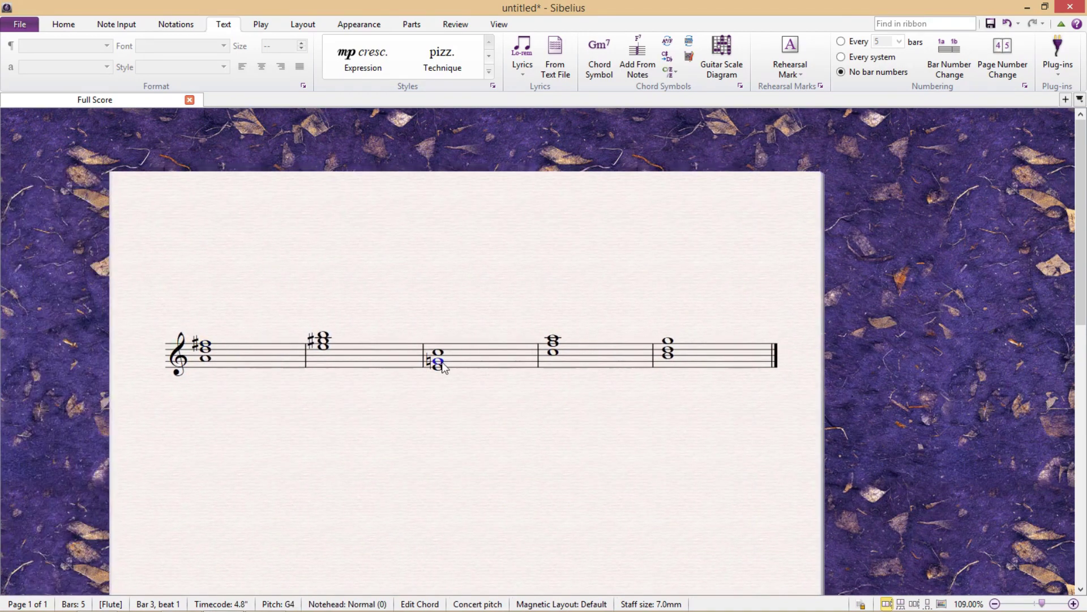
left_click_drag(604, 454, 649, 457)
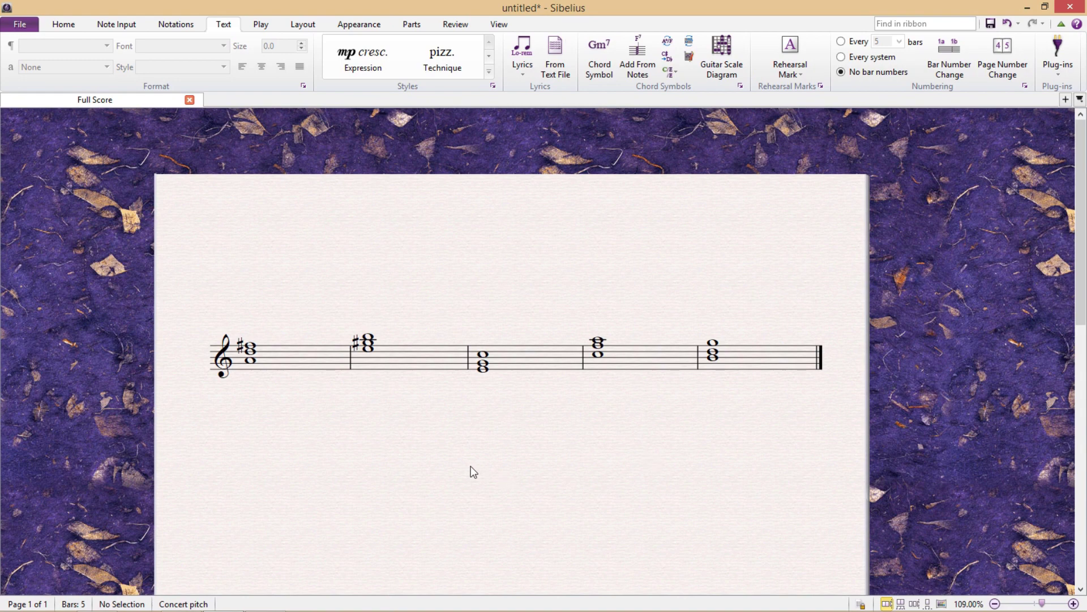
Add the Technique text "Please name the given chords" above bar 1 and raise it clear of the chords.
left_click(288, 361)
key("ctrl+t")
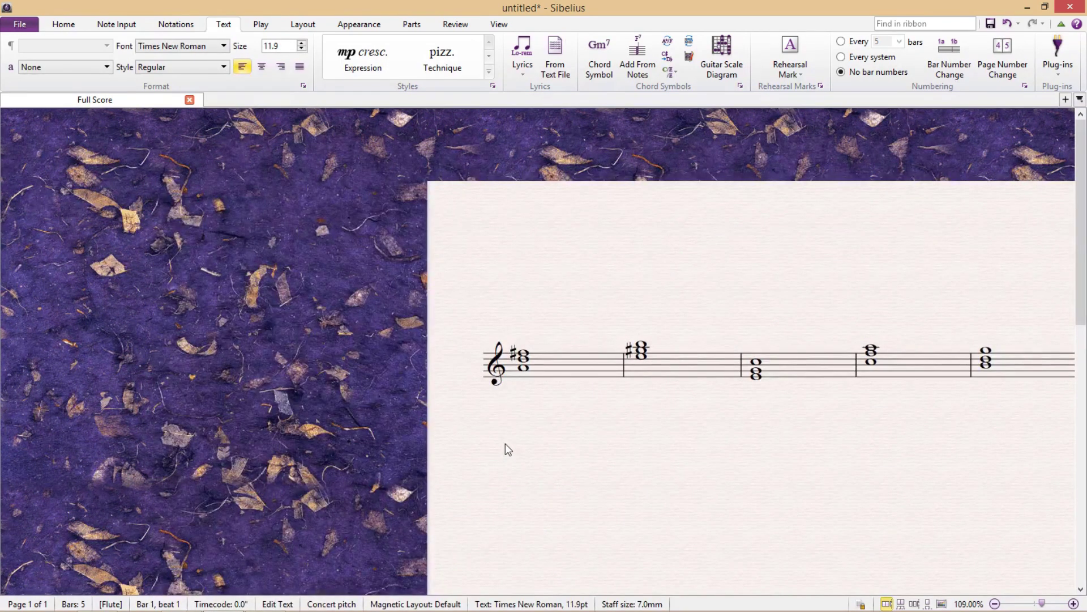
type("Please name the given chord")
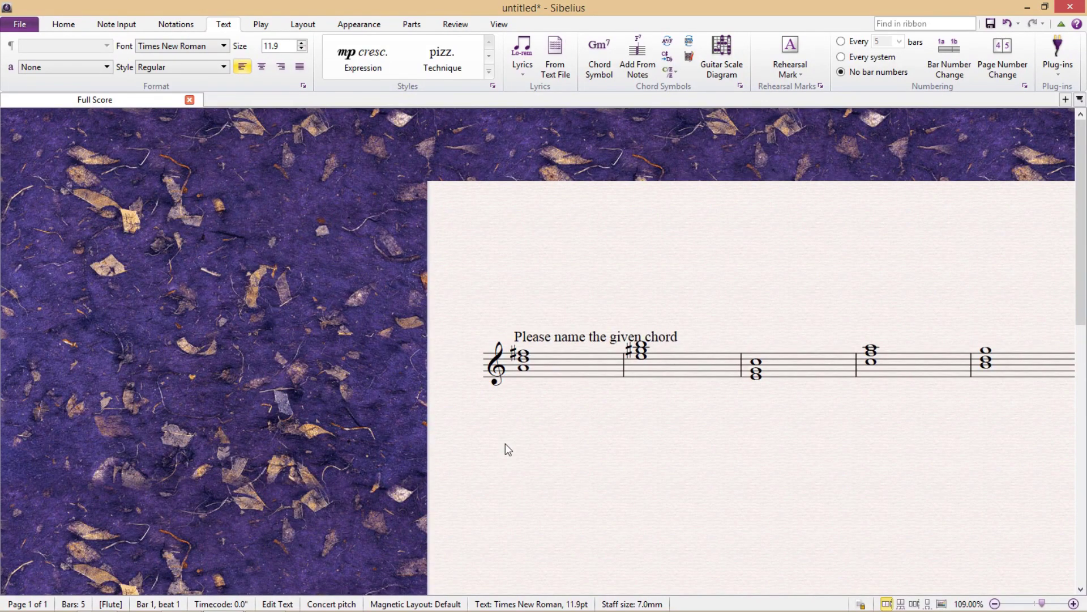
type("s")
key("Escape")
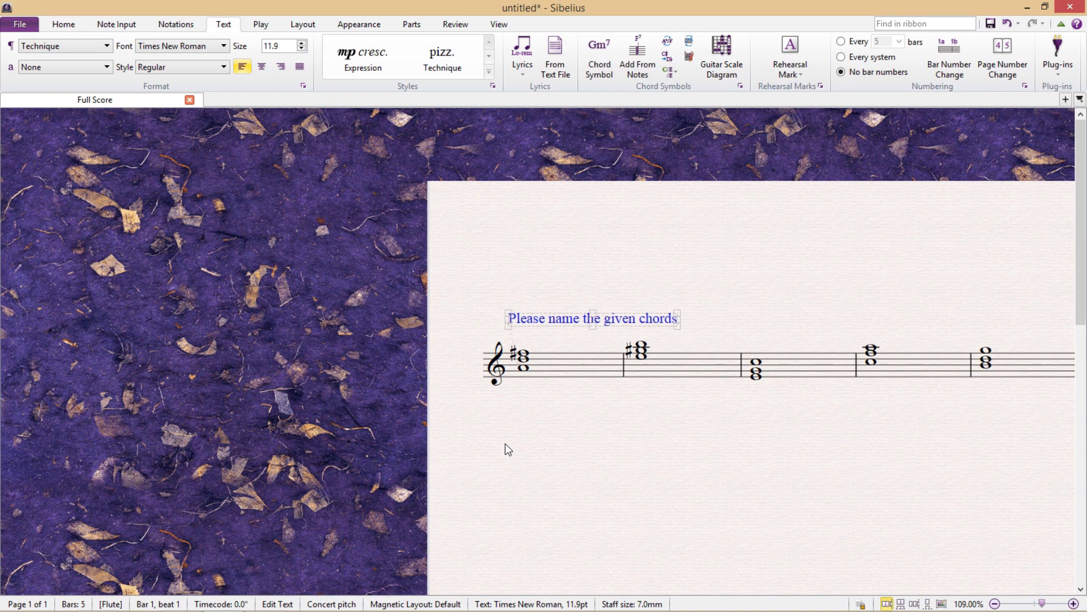
key("Up")
key("Up")
key("Up")
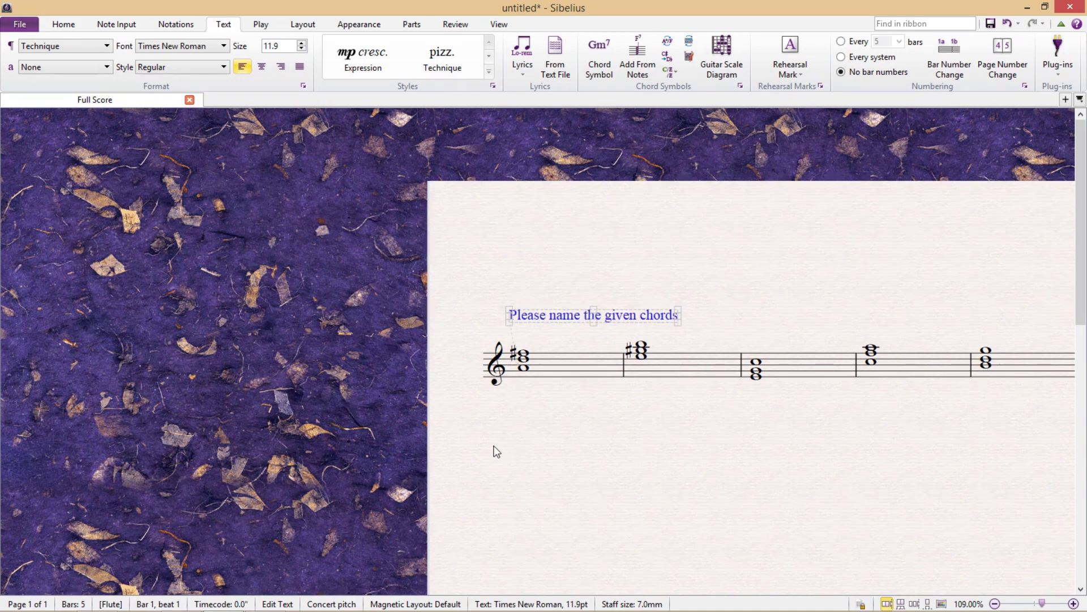
Set the gap before bar 2 to 5 in the Inspector.
left_click_drag(758, 509, 547, 497)
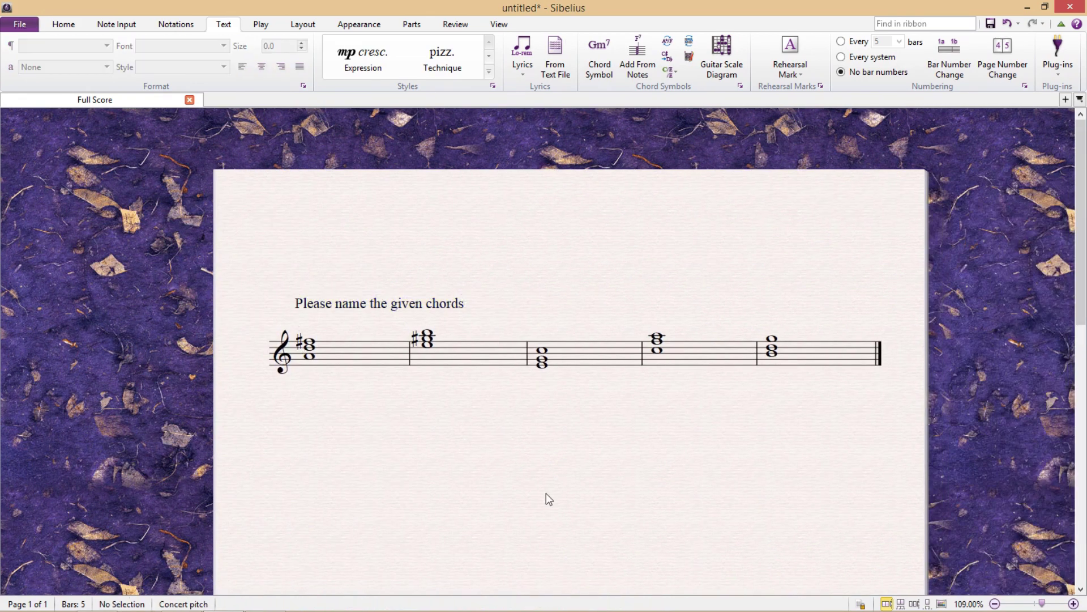
left_click_drag(627, 484, 547, 485)
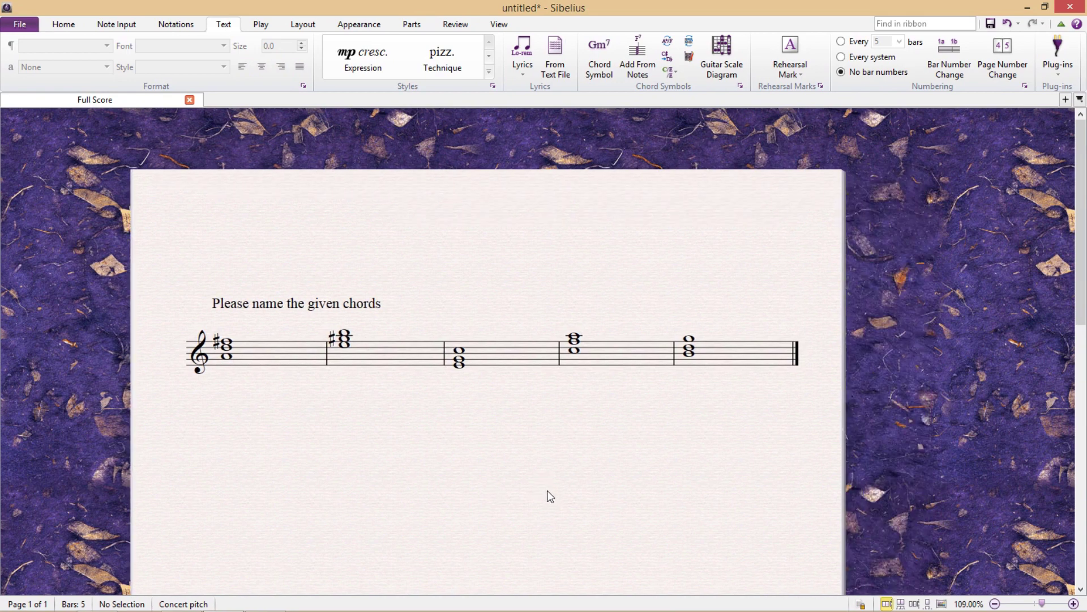
left_click(410, 360)
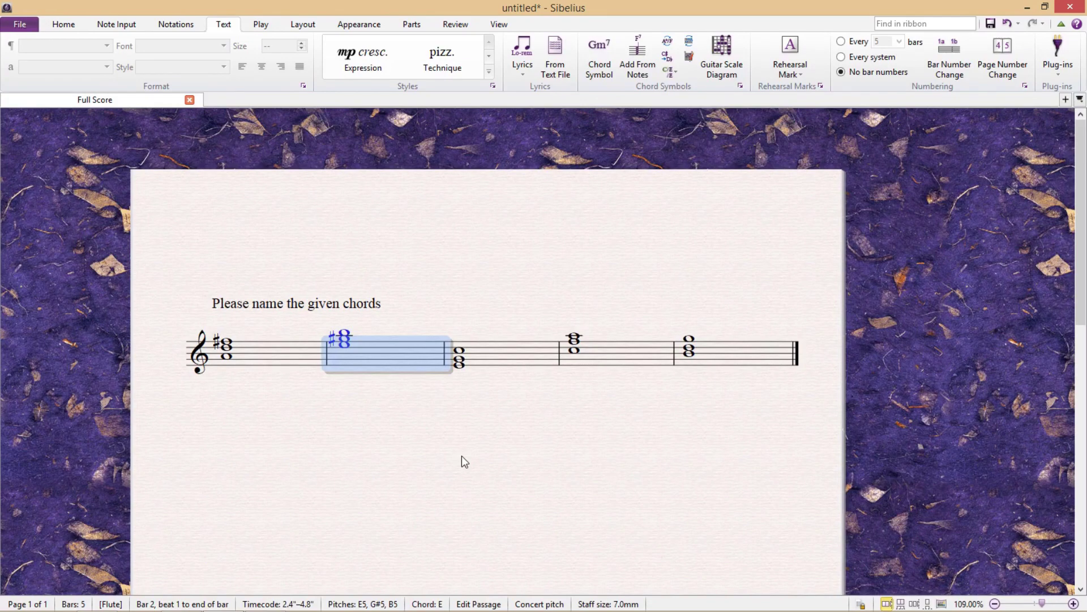
key("ctrl+alt+i")
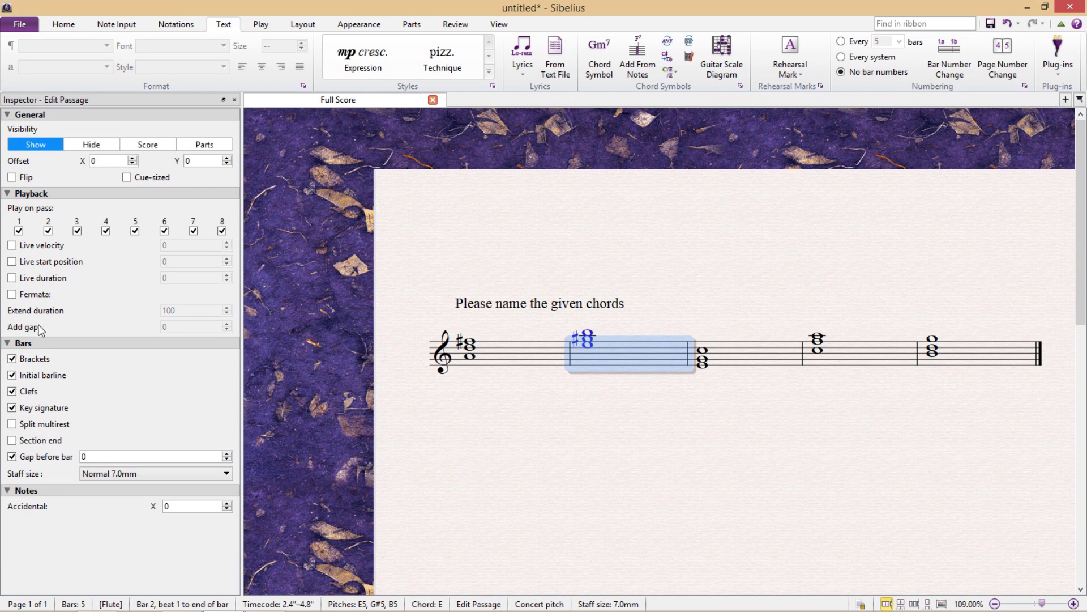
left_click(127, 452)
type("5")
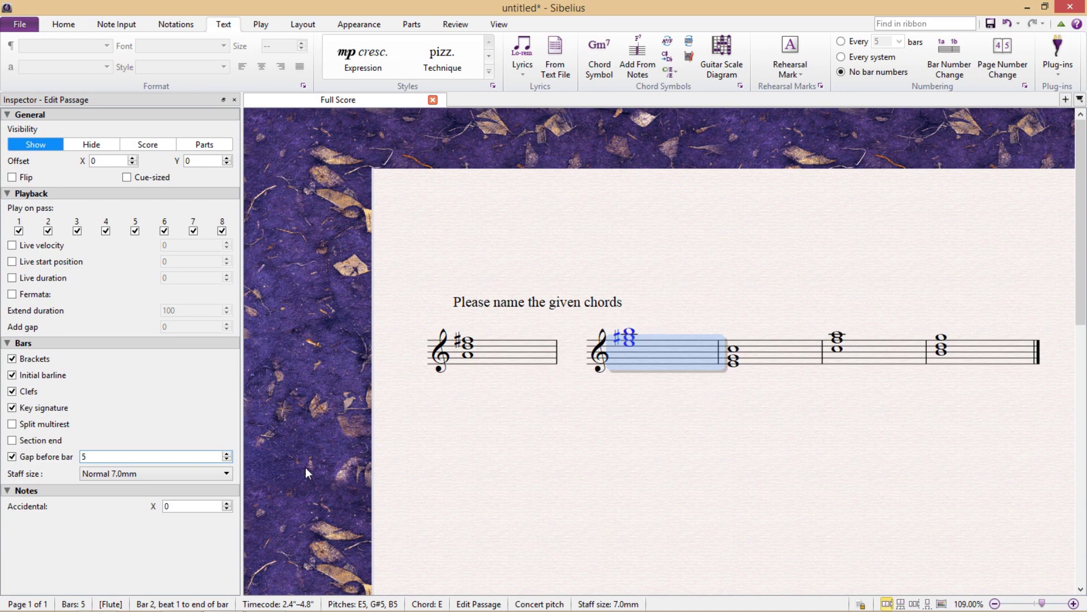
Try a gap of 10 before bar 2 and set it back to 5.
key("BackSpace")
type("10")
key("Return")
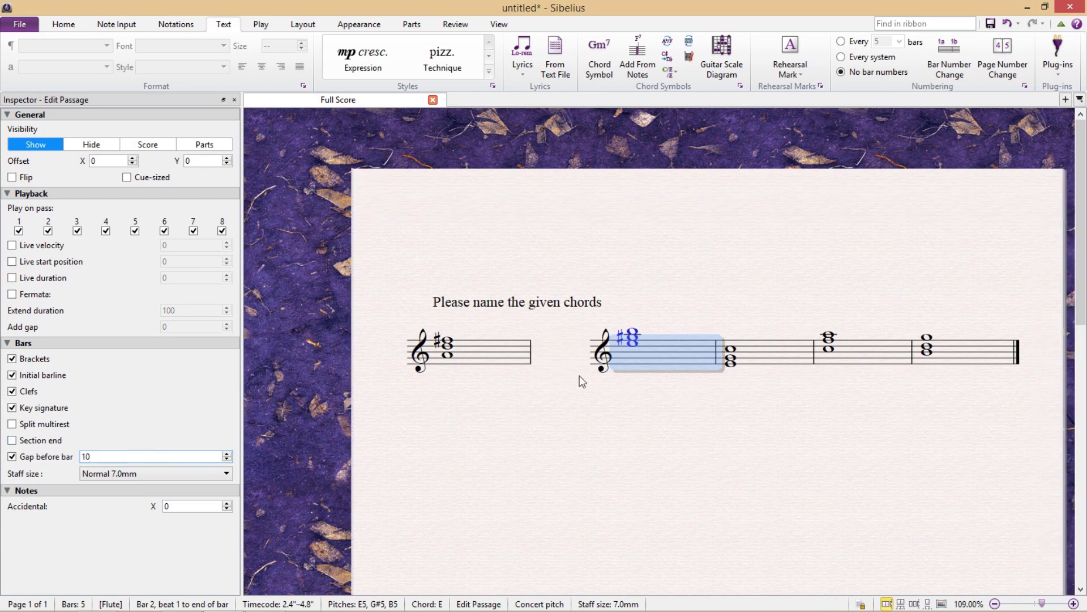
double_click(122, 456)
type("5")
key("Return")
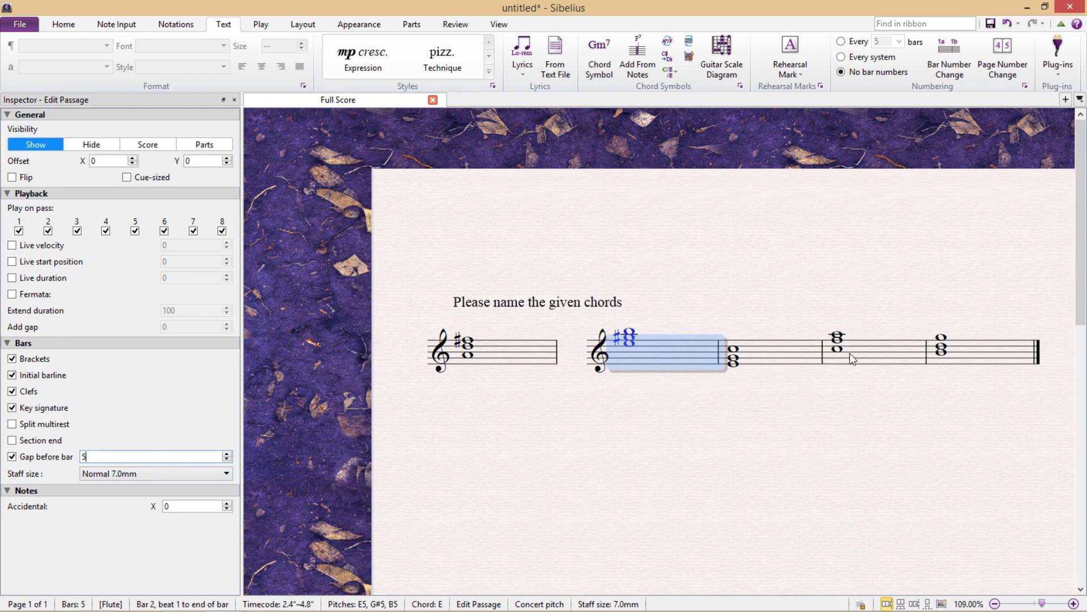
Set a gap of 5 before each of bars 3, 4 and 5, and close the Inspector.
left_click(791, 362)
double_click(110, 456)
type("5")
key("Return")
left_click(756, 355)
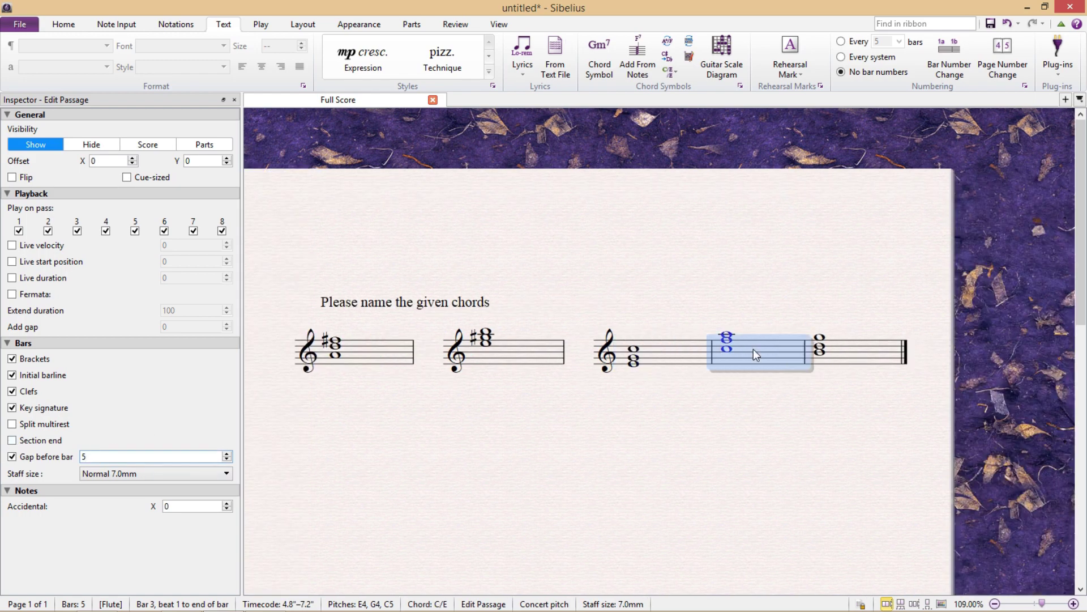
double_click(111, 457)
type("5")
key("Return")
left_click(754, 355)
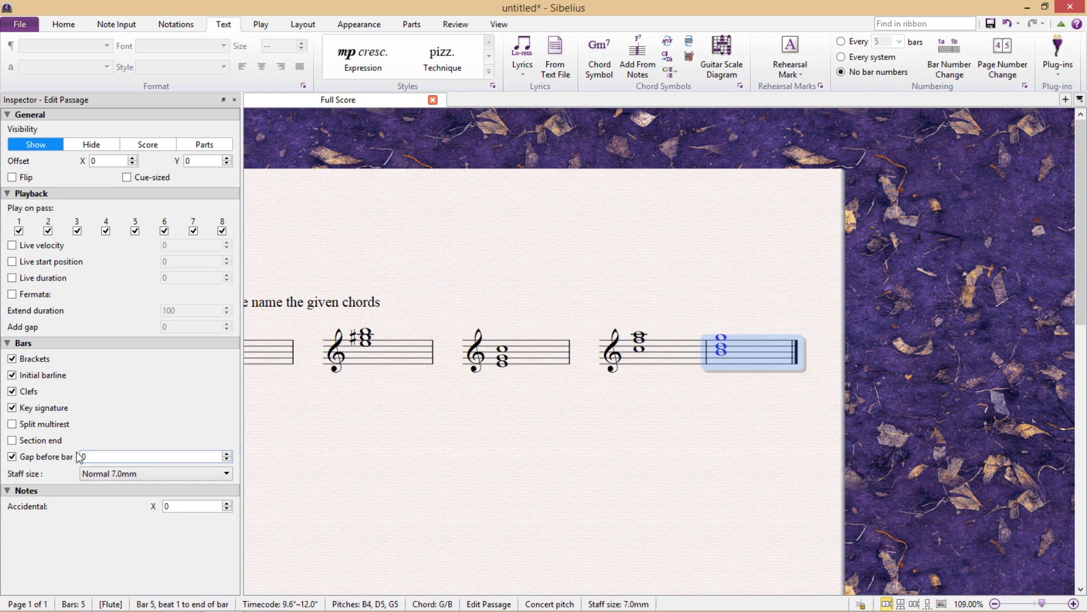
key("ctrl+alt+i")
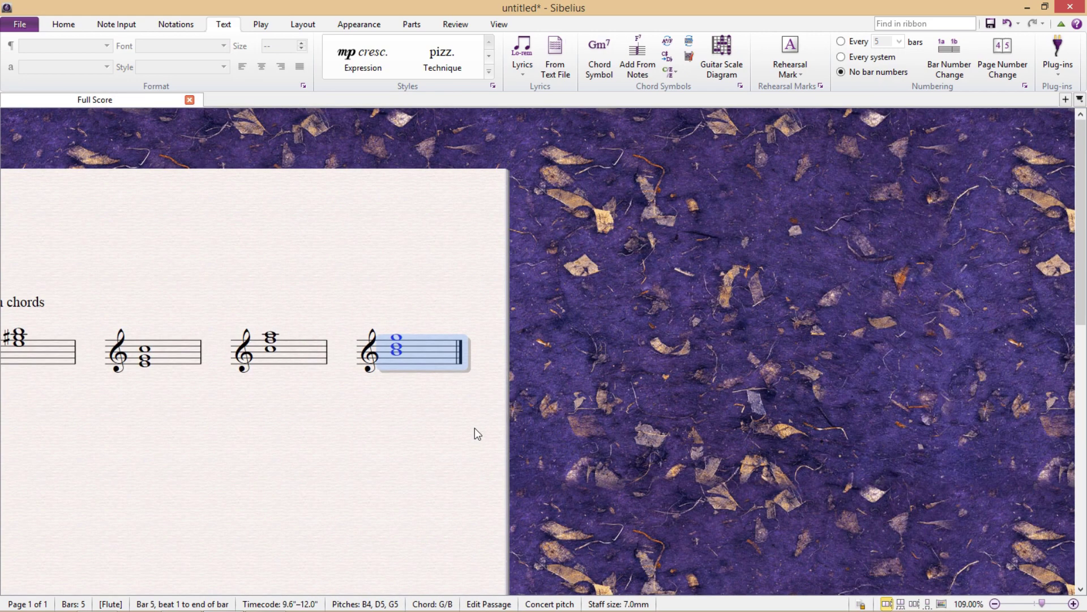
left_click_drag(475, 430, 634, 443)
left_click(626, 449)
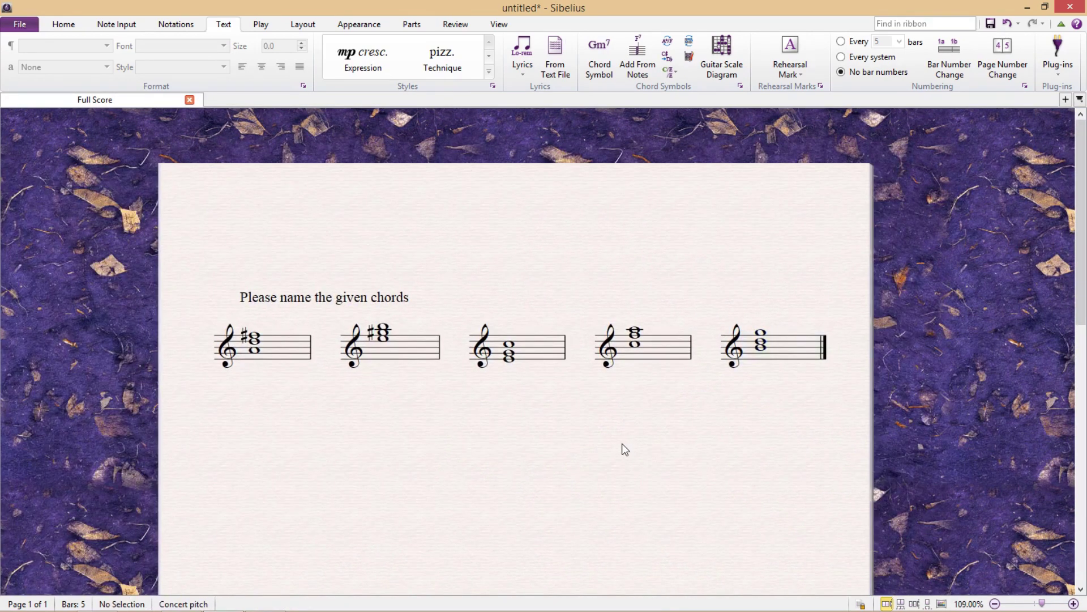
Add a plain horizontal line below bar 1 as an answer blank and shorten it to roughly half the bar's width.
left_click(180, 25)
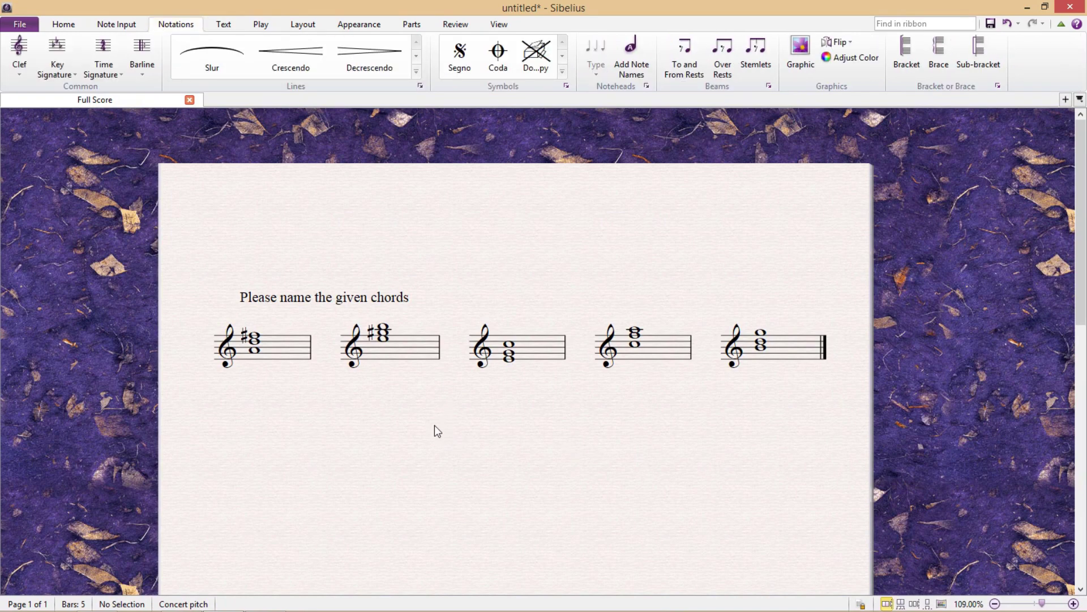
left_click(417, 73)
scroll(390, 247, "down", 6)
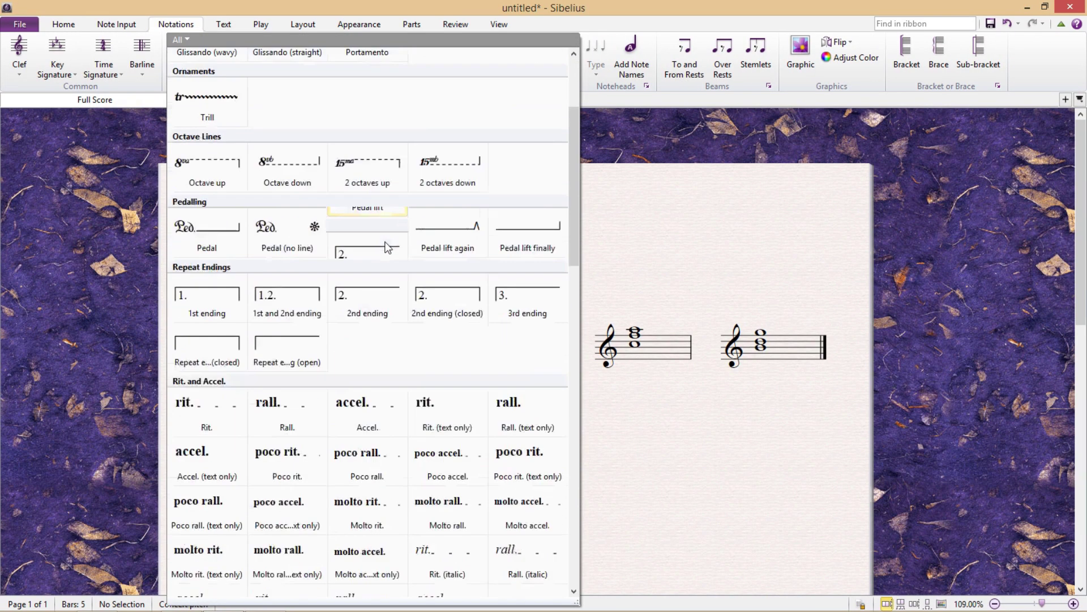
scroll(390, 247, "down", 15)
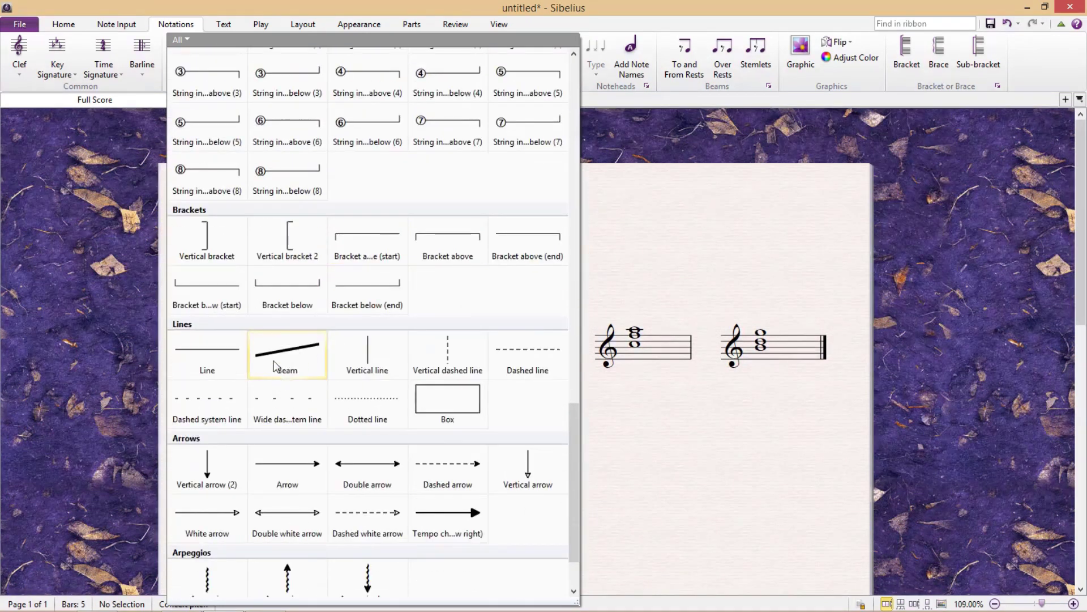
left_click(221, 371)
left_click(243, 405)
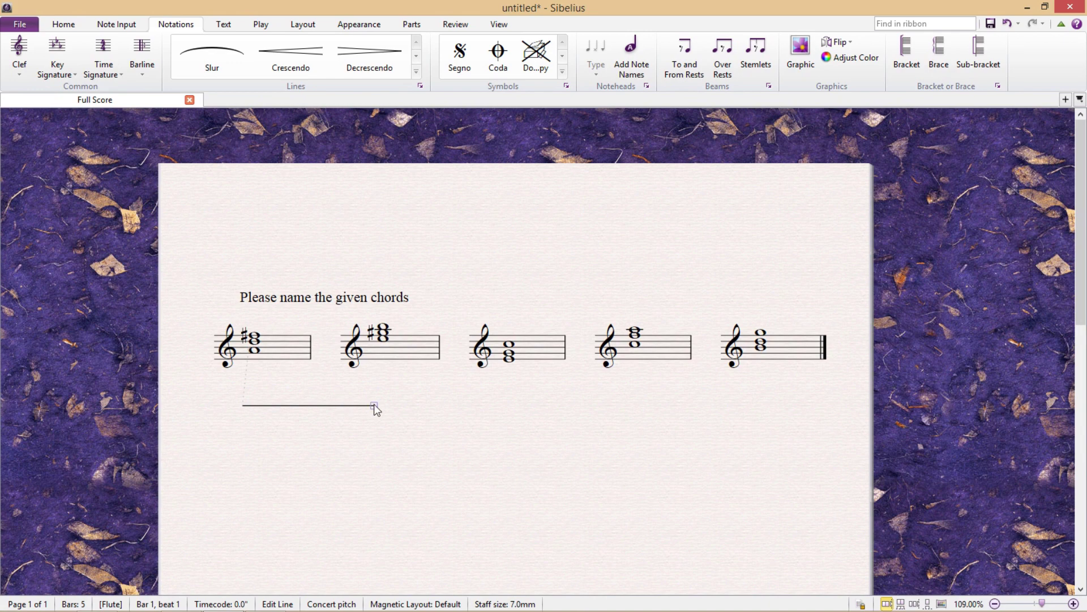
left_click_drag(374, 403, 291, 404)
Copy the short answer line below bars 2, 3, 4 and 5.
key("ctrl+c")
left_click(428, 342)
key("ctrl+v")
left_click(688, 362)
key("ctrl+v")
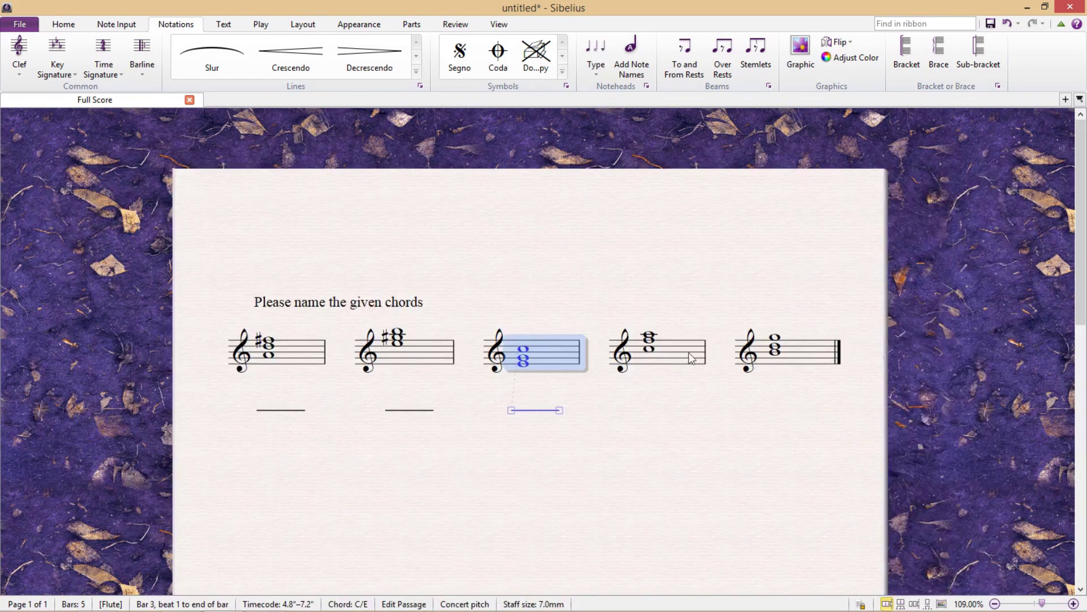
left_click(689, 352)
key("ctrl+v")
left_click(677, 352)
key("ctrl+v")
Select all five answer lines below the staff and delete them.
left_click_drag(358, 477, 541, 476)
left_click_drag(742, 470, 214, 404)
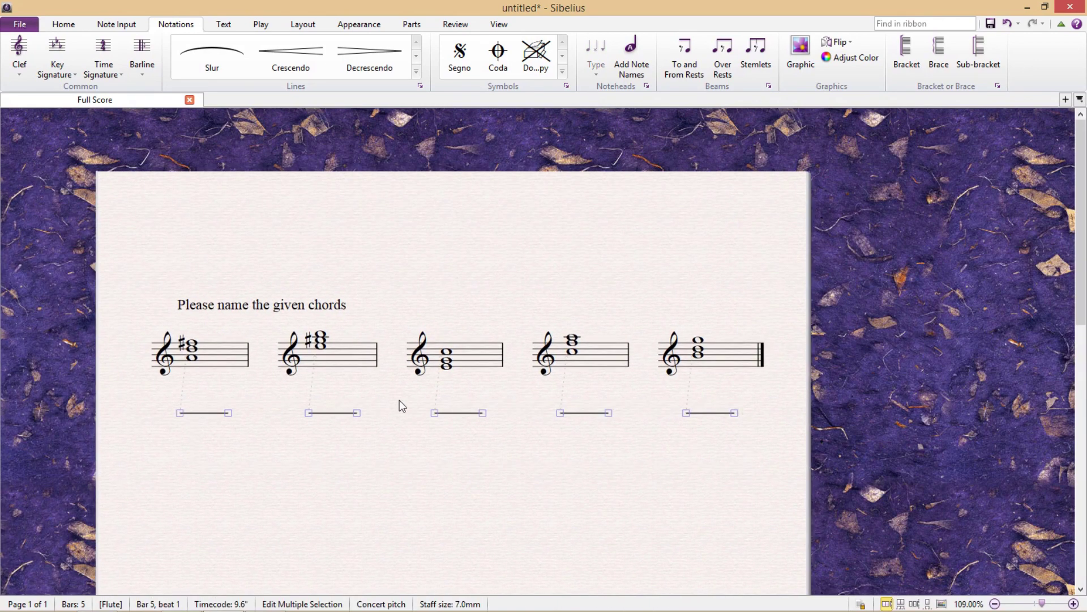
key("Delete")
Add a Box line below bar 1, shrink it to an answer-box size and shift it slightly down to sit under the chord.
left_click(415, 72)
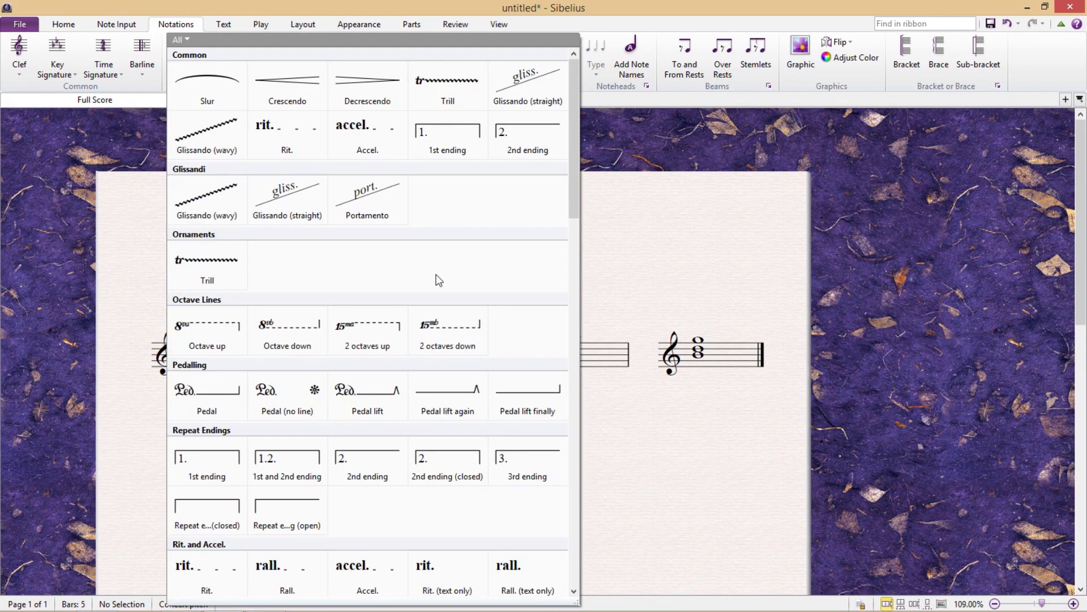
scroll(434, 317, "down", 10)
scroll(435, 321, "down", 4)
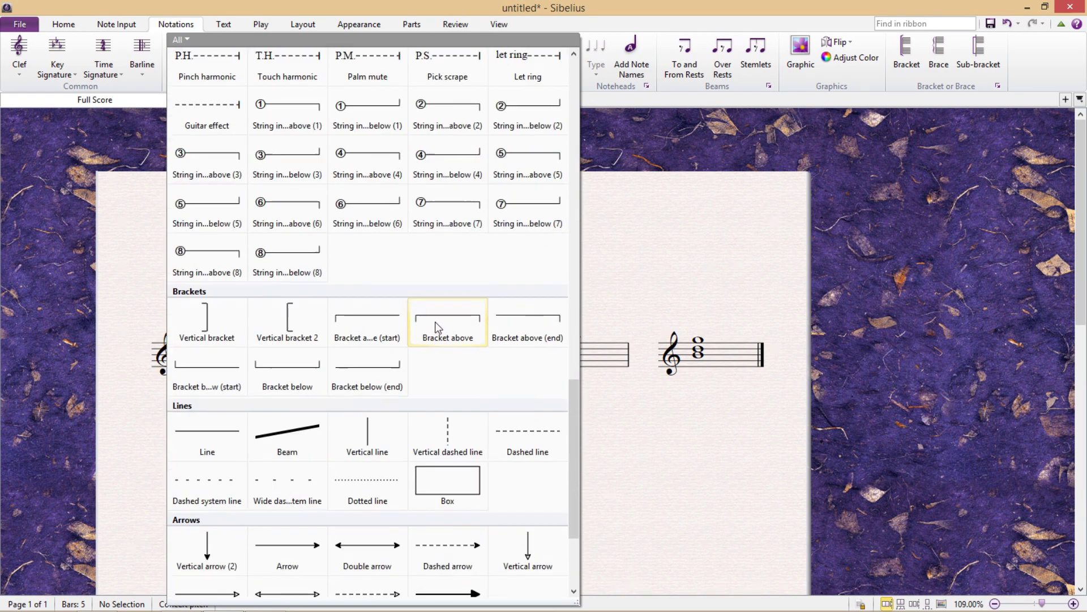
left_click(447, 442)
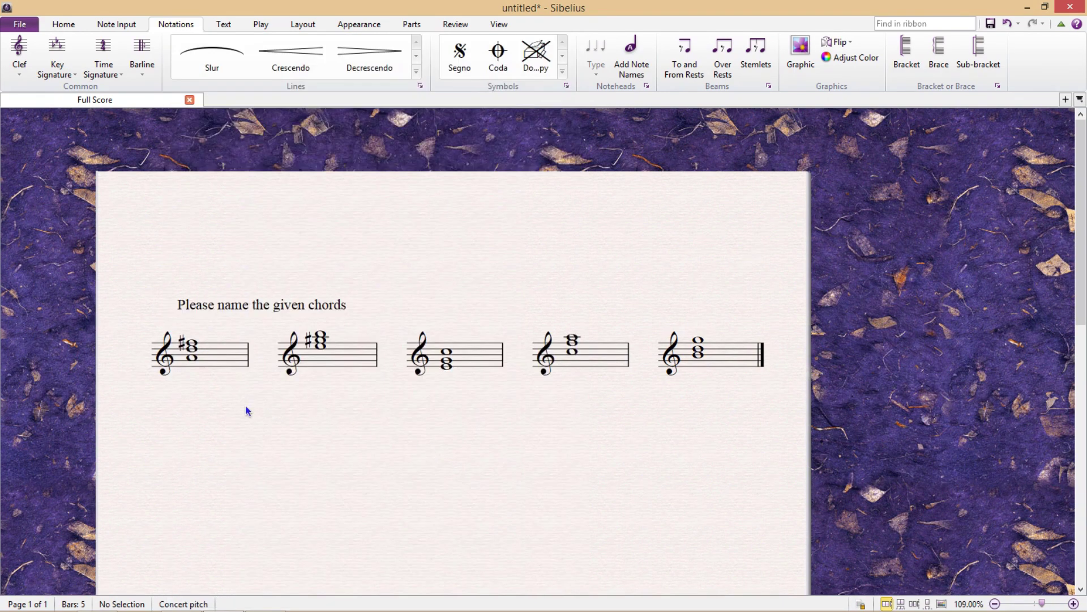
left_click(171, 394)
left_click_drag(363, 443, 227, 454)
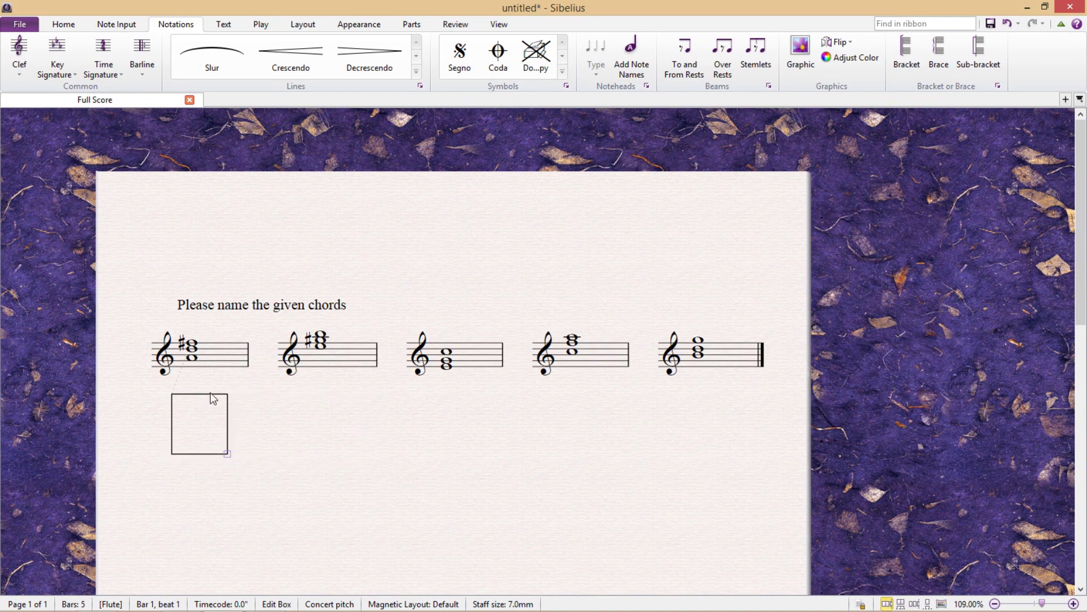
left_click_drag(209, 393, 215, 398)
Copy the answer box below bars 2, 3, 4 and 5.
left_click(345, 363)
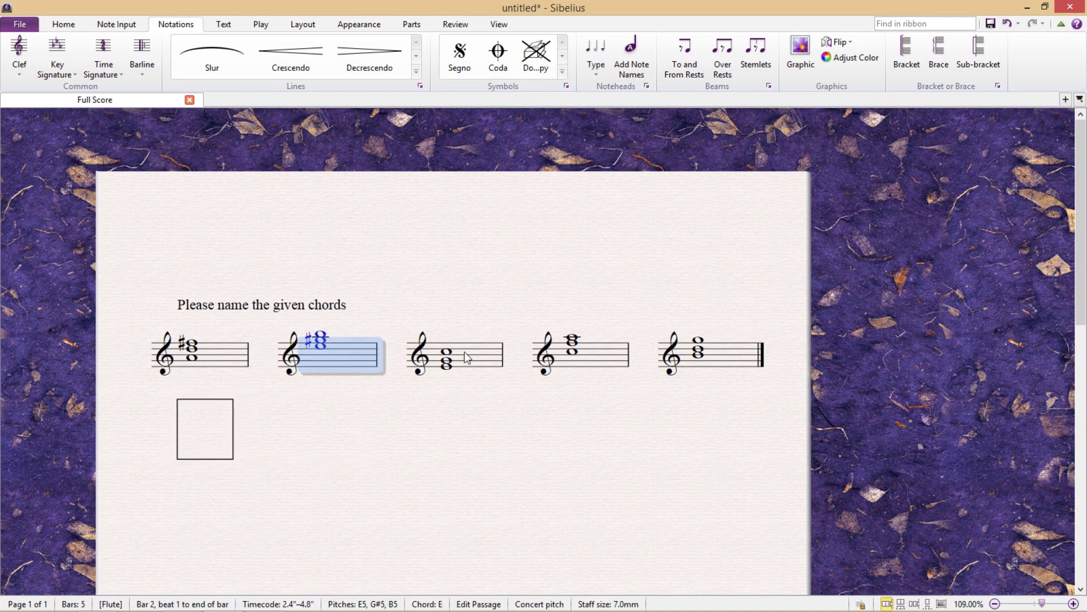
key("ctrl+v")
left_click(668, 345)
key("ctrl+v")
left_click(703, 357)
key("ctrl+v")
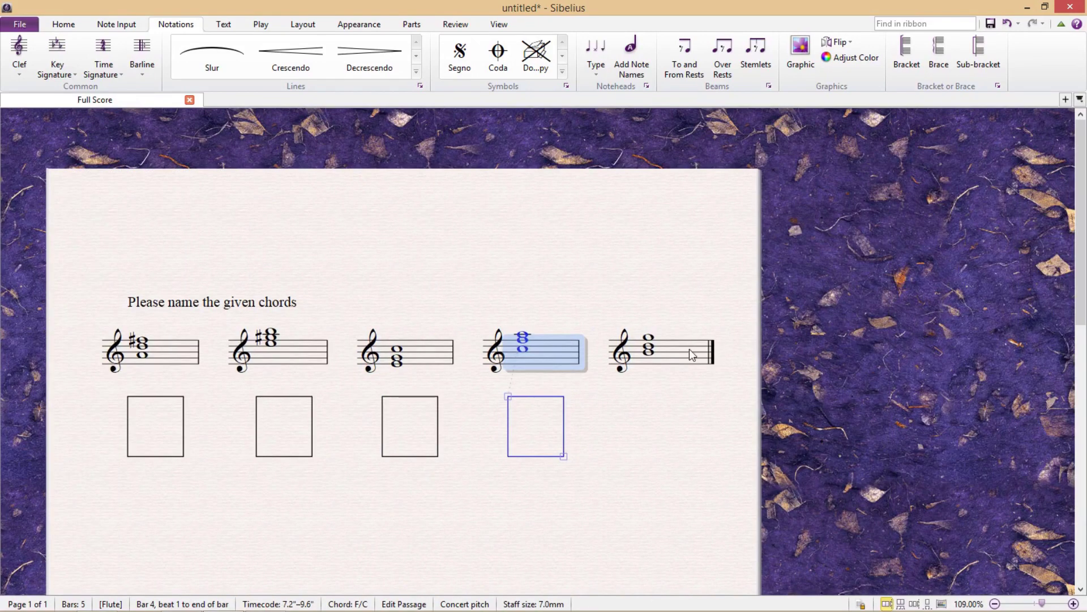
left_click(793, 349)
key("ctrl+v")
left_click(572, 487)
left_click_drag(512, 511, 739, 510)
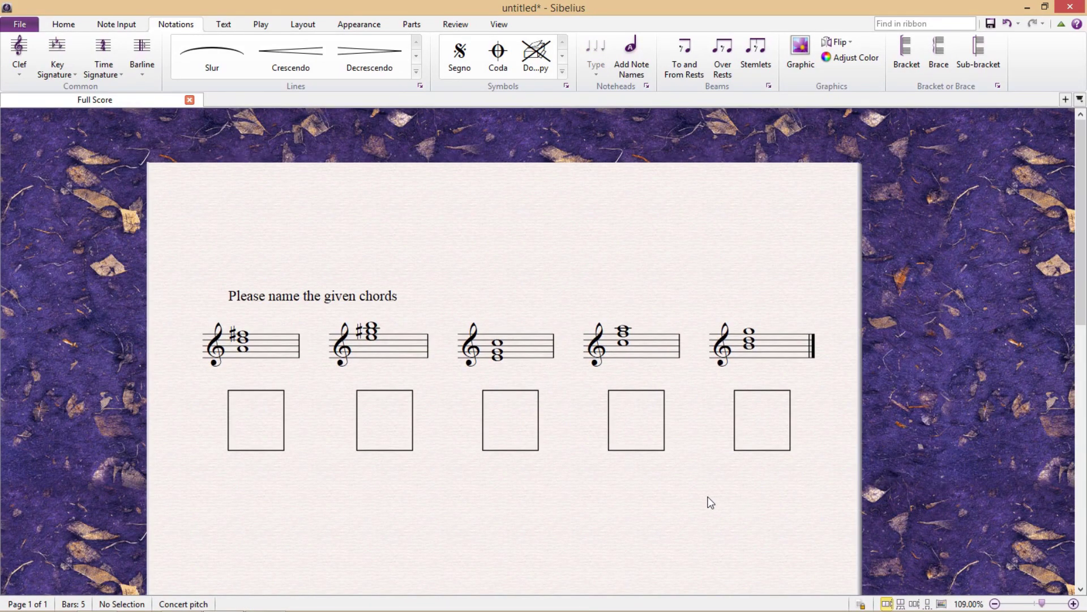
Delete the final double barline at the end of bar 5.
left_click(814, 347)
key("Delete")
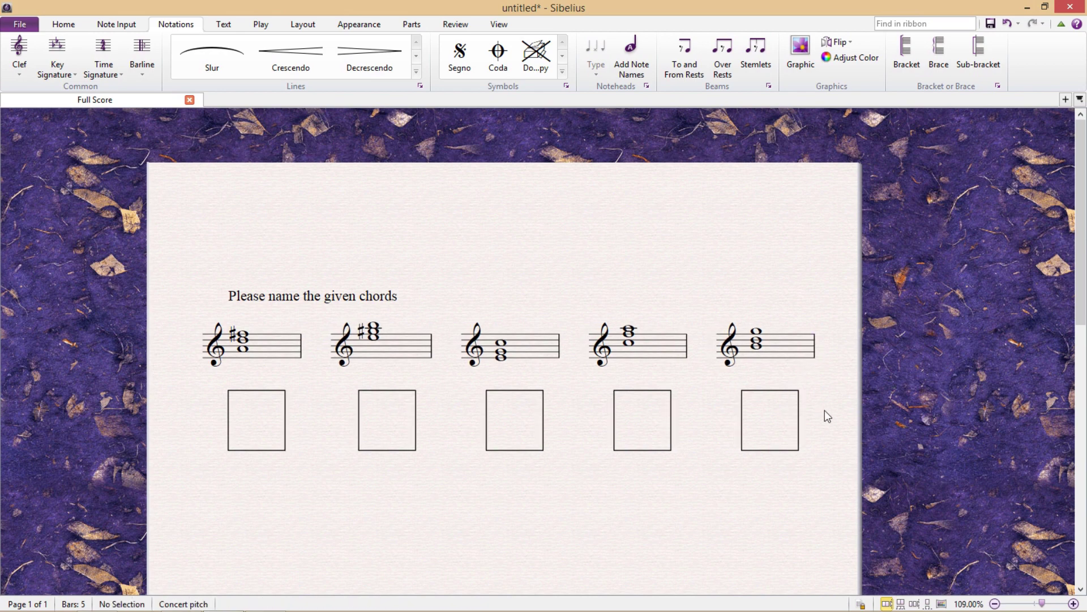
left_click_drag(721, 551, 683, 498)
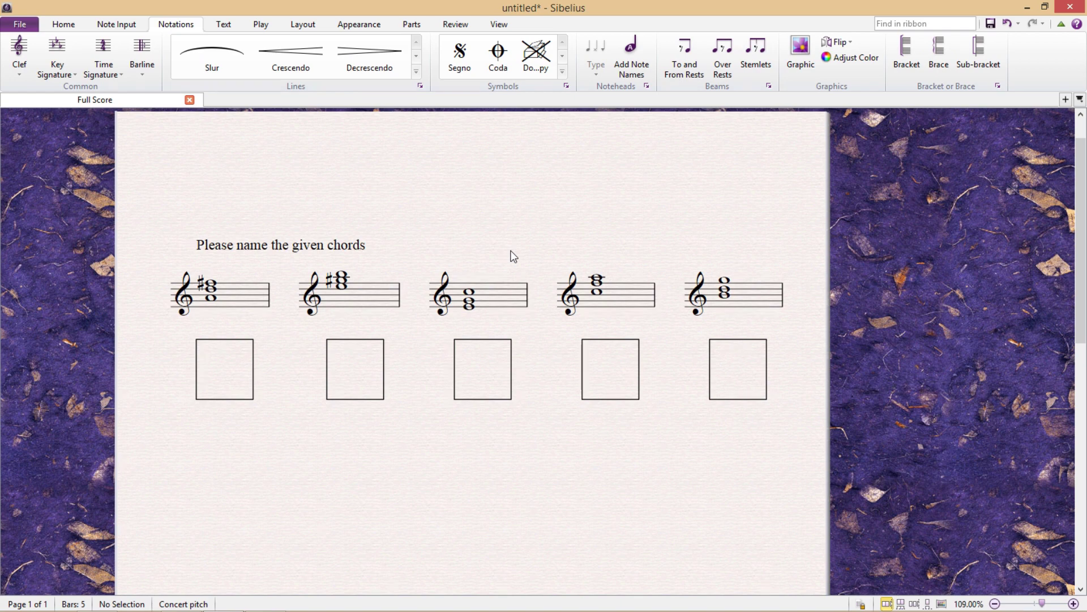
Place a Blank clef at the start of bar 3.
key("q")
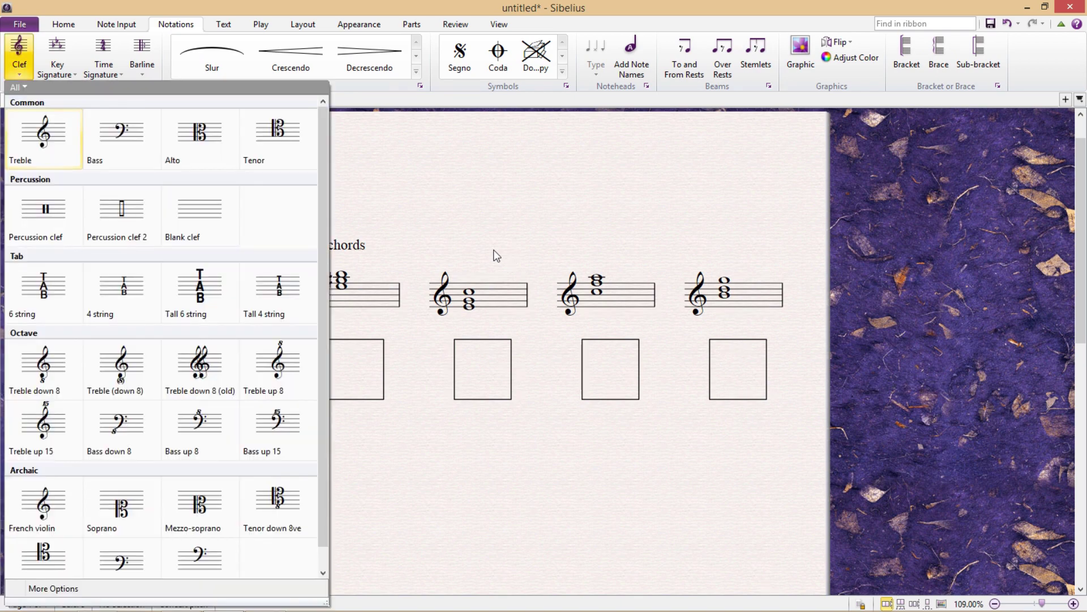
left_click(198, 220)
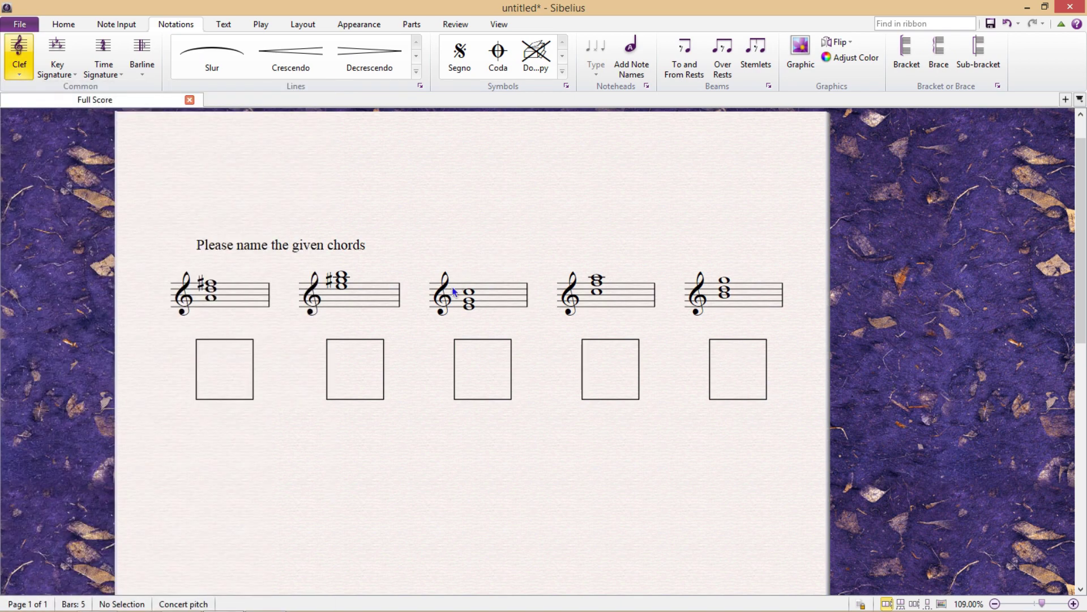
left_click(441, 302)
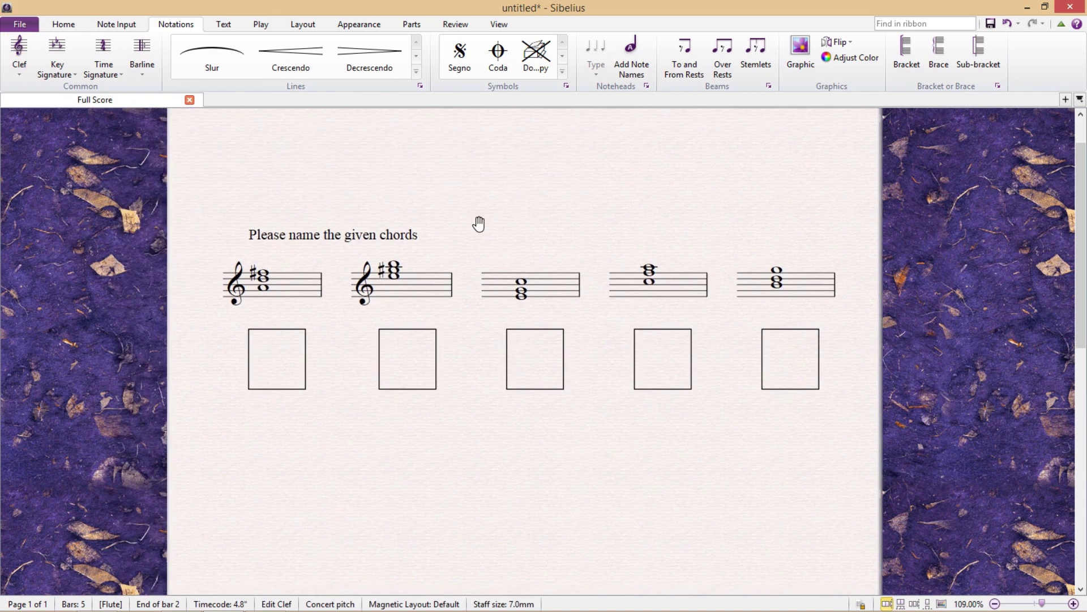
Turn off the Clefs option for bar 2 in the Inspector and close the Inspector.
left_click(437, 283)
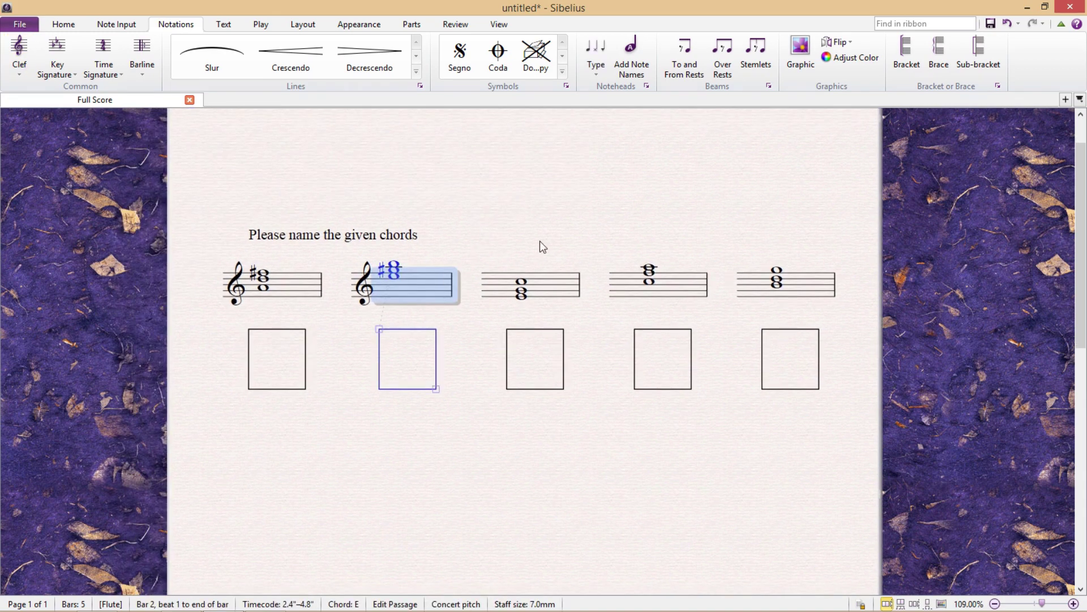
key("ctrl+alt+i")
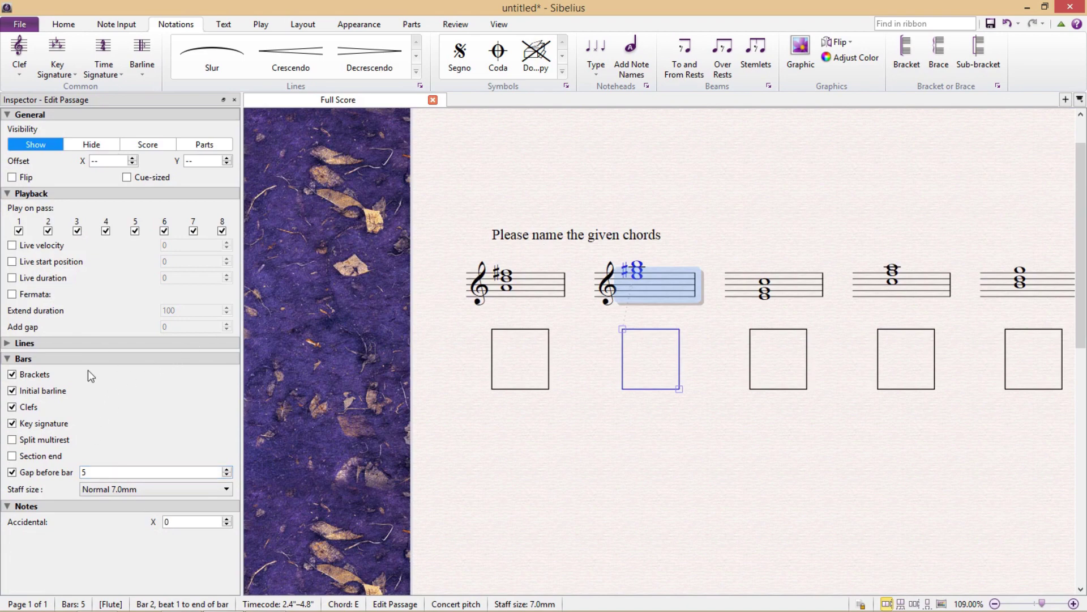
left_click(12, 407)
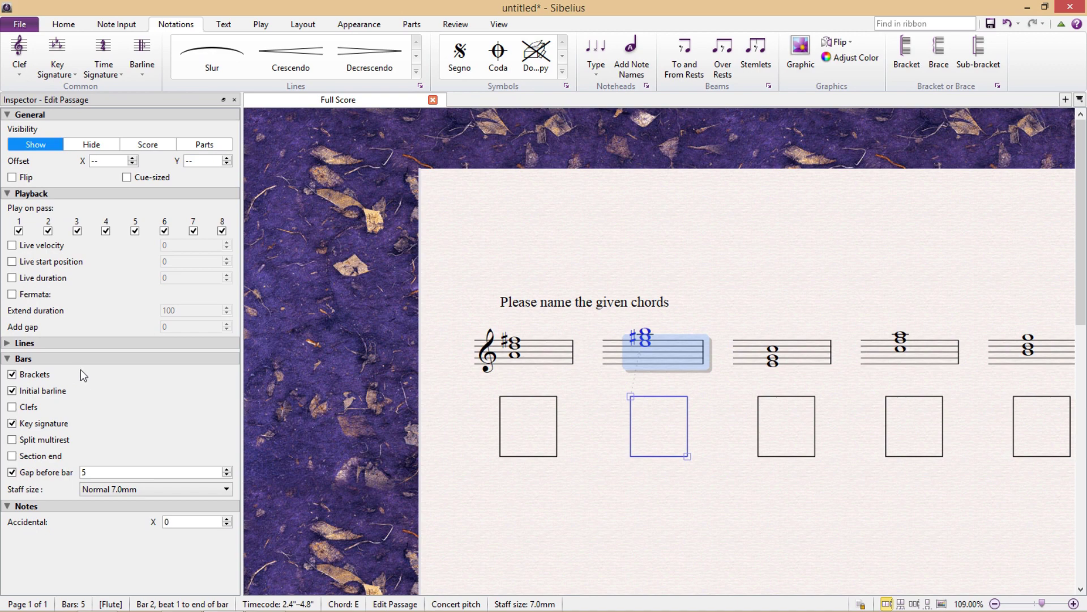
key("ctrl+alt+i")
key("Escape")
left_click_drag(594, 289, 542, 283)
Set the default barline type to Invisible in the Barlines engraving rules.
left_click(391, 329)
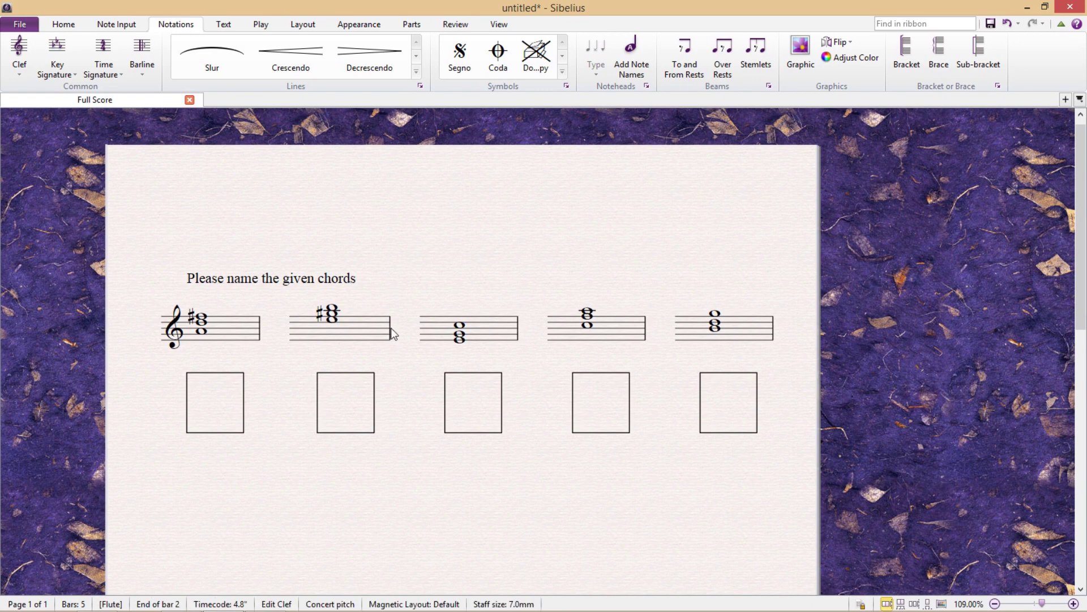
left_click(517, 328)
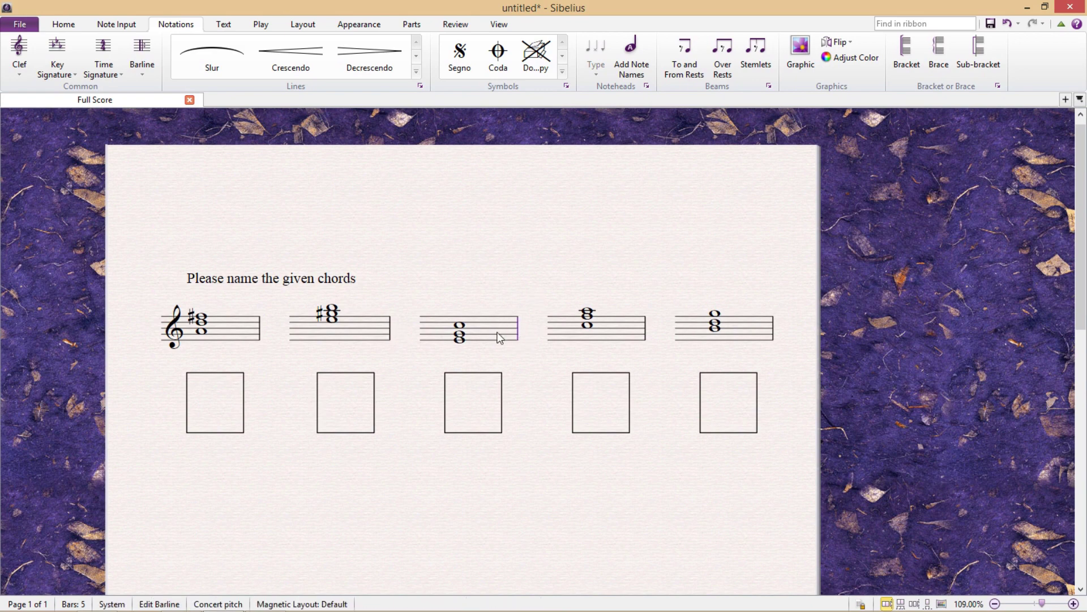
left_click(515, 287)
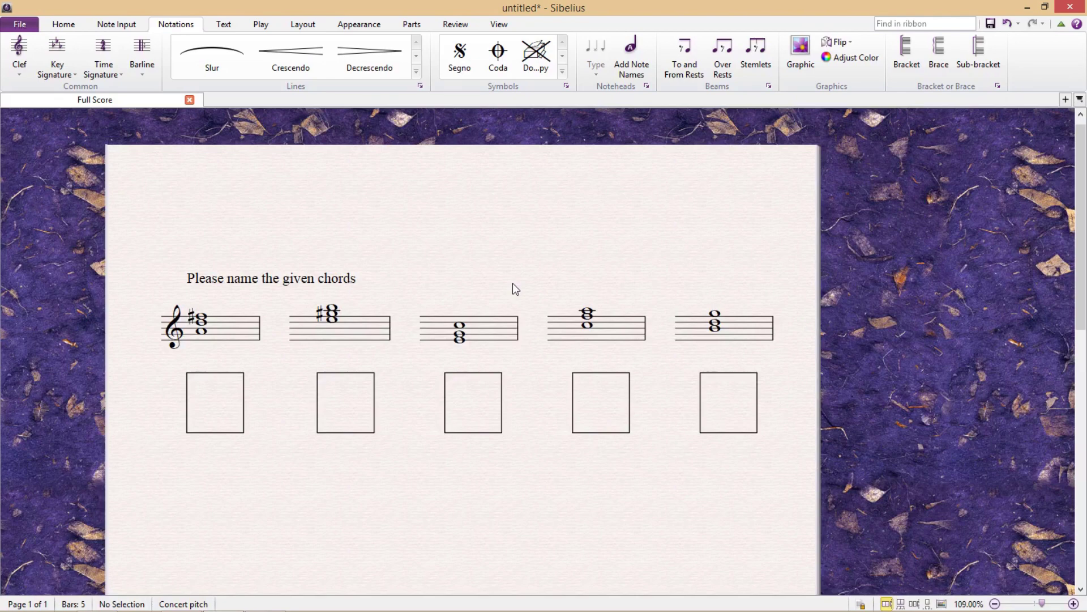
key("ctrl+shift+e")
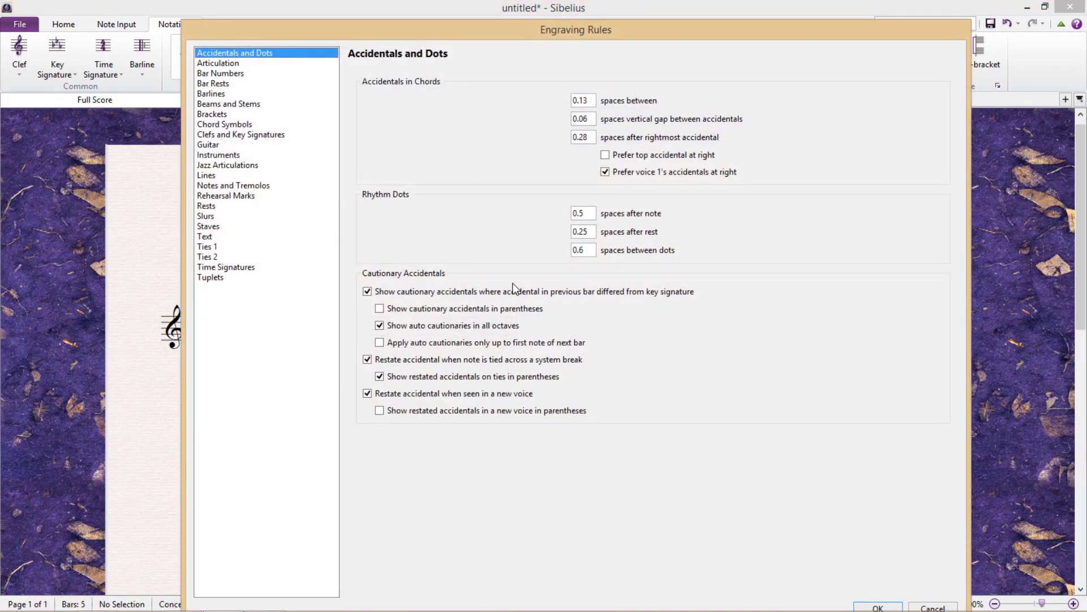
left_click(253, 94)
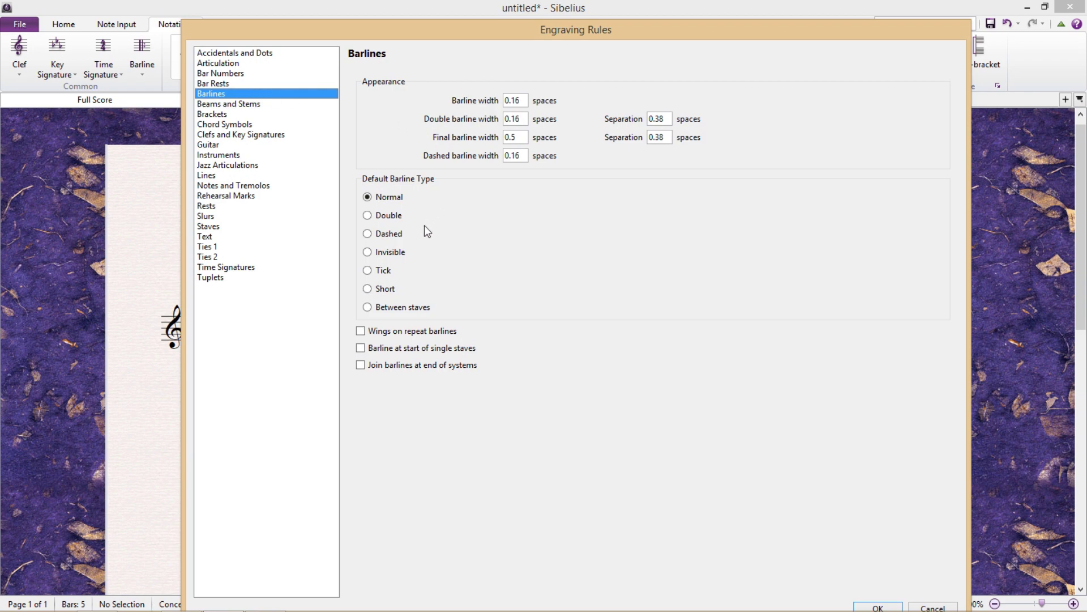
left_click(367, 254)
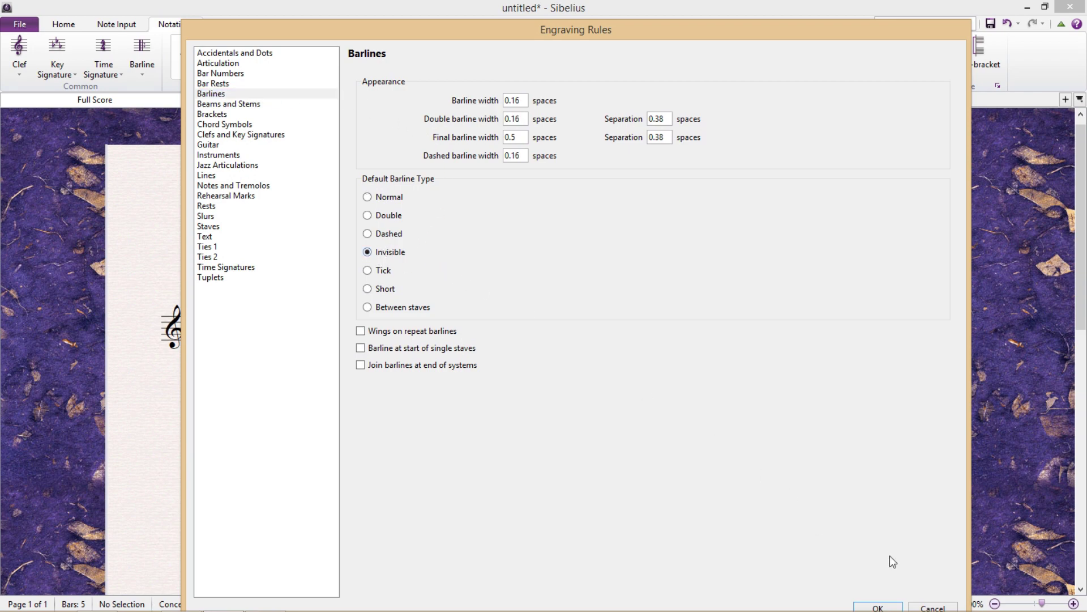
left_click(881, 606)
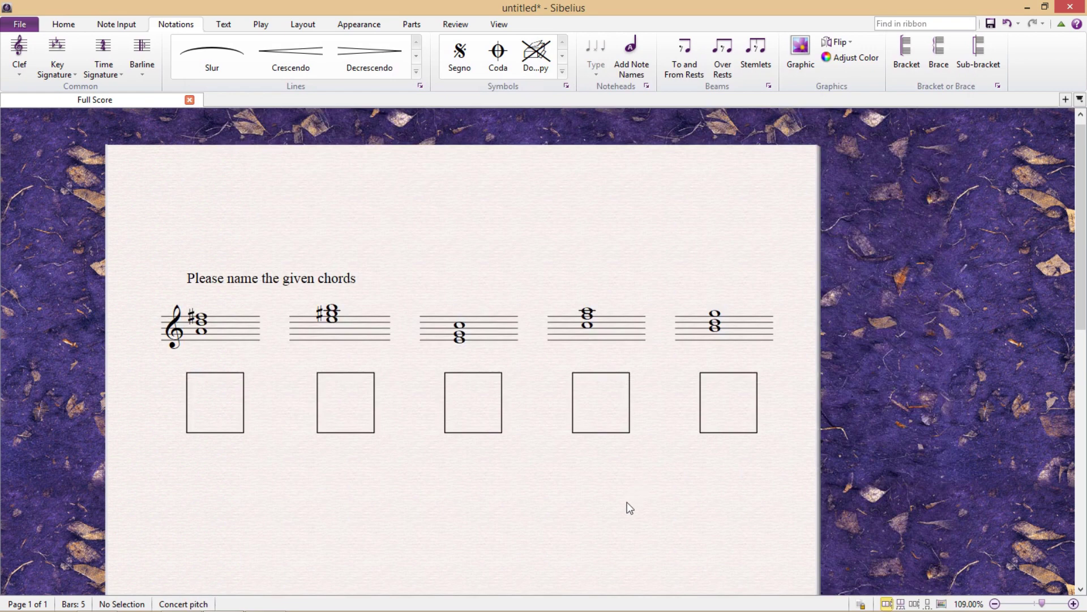
Move the chord in bar 1 slightly right, away from the treble clef.
left_click_drag(627, 502, 679, 500)
left_click(255, 332)
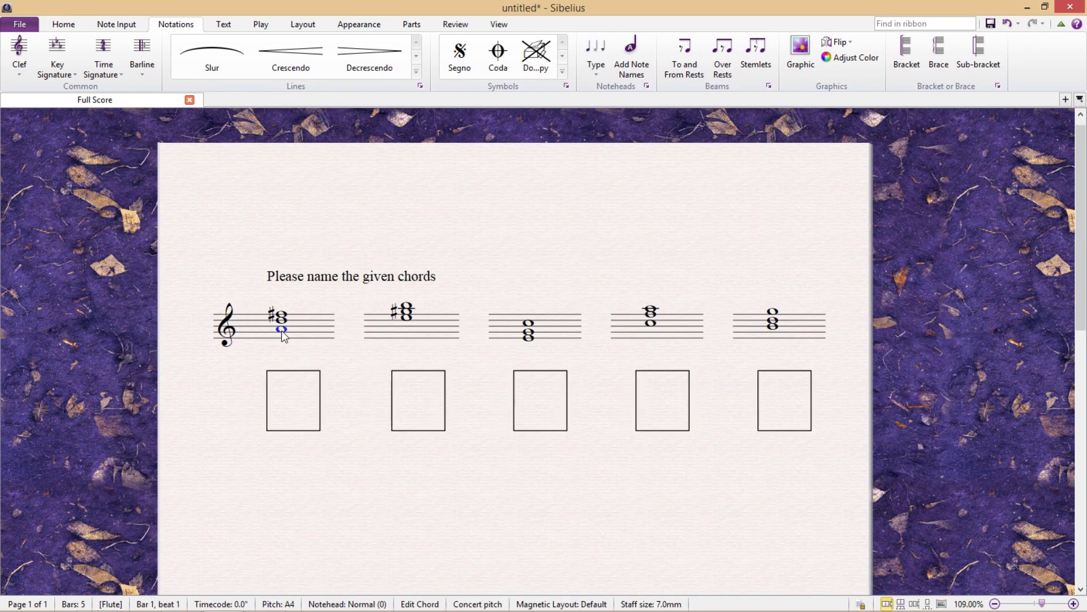
left_click(536, 296)
left_click_drag(614, 281, 580, 249)
Move the "Please name the given chords" text left to line up with the start of the staff.
left_click(309, 245)
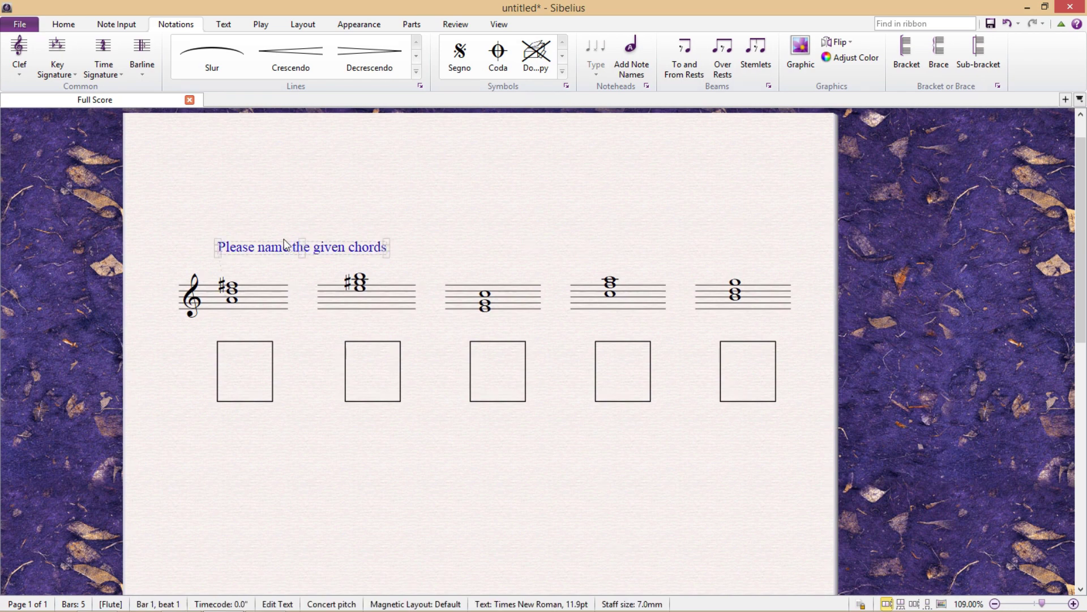
left_click_drag(310, 245, 274, 241)
left_click(593, 245)
left_click_drag(593, 246, 556, 198)
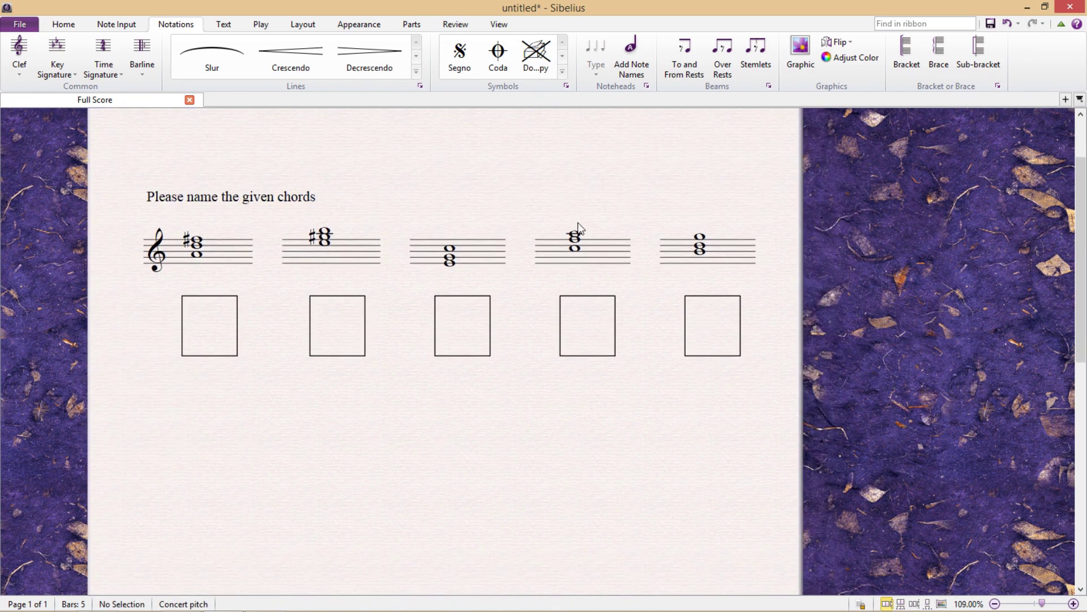
Add three empty bars at the end of the score as a second system.
scroll(579, 229, "down", 2)
key("ctrl+b")
key("ctrl+b")
key("ctrl+b")
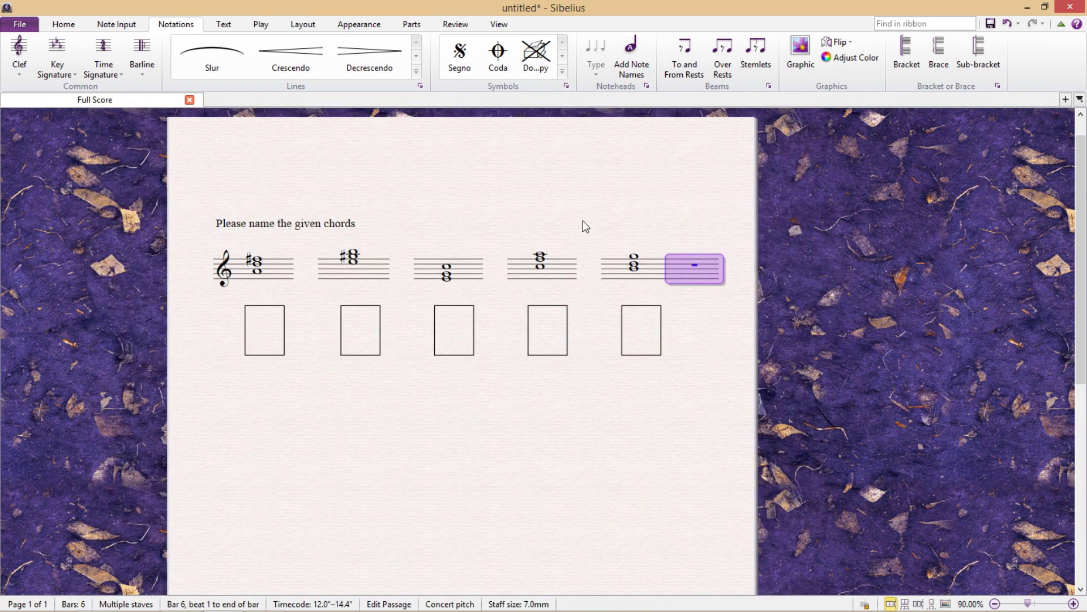
left_click(529, 332, "shift")
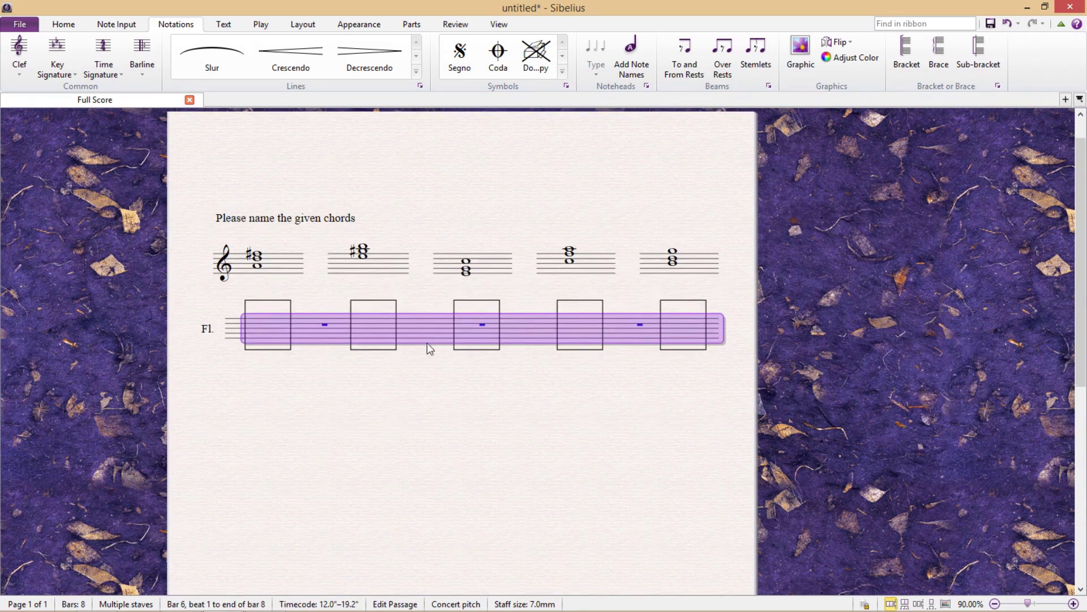
Move the new system down clear of the answer boxes and delete its "Fl." instrument name.
left_click_drag(427, 343, 428, 411)
key("Escape")
left_click(222, 417)
key("Delete")
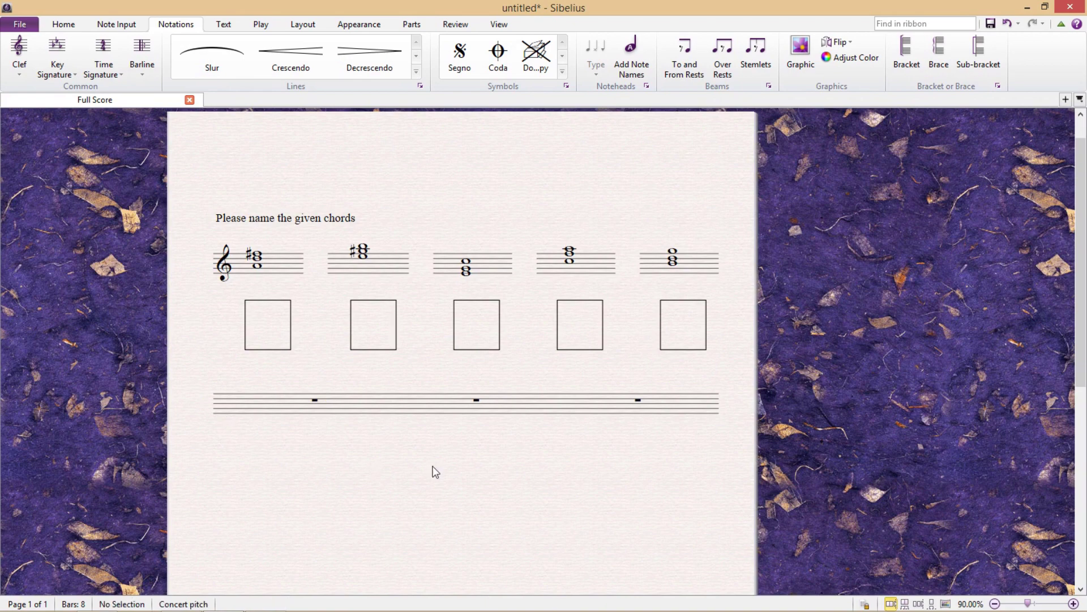
Set the gap before the second and third bars of the lower system to 15.
left_click(417, 405)
key("ctrl+alt+i")
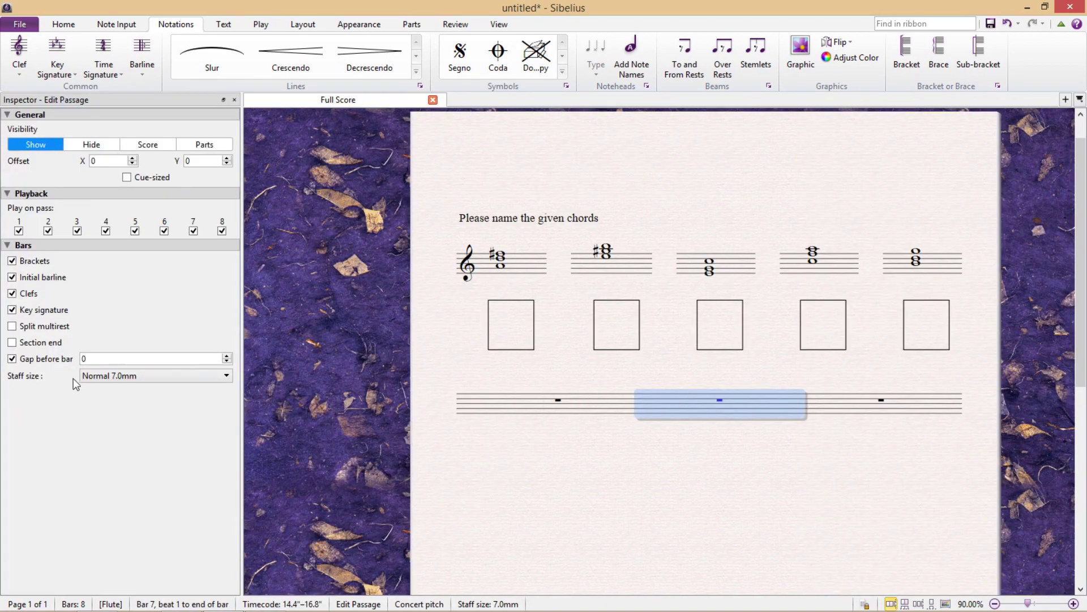
double_click(107, 358)
type("15")
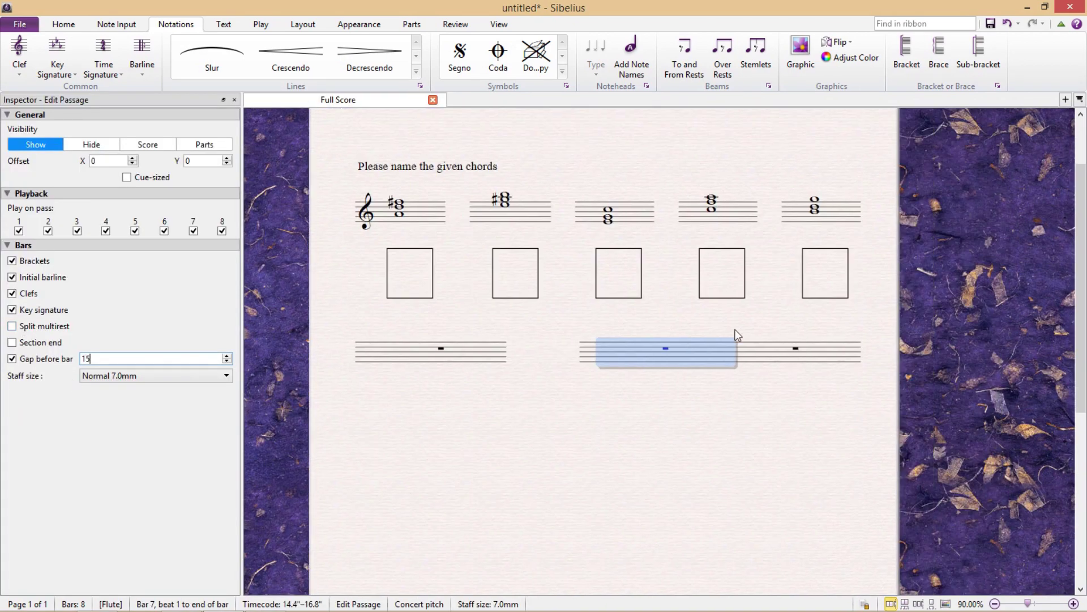
left_click(742, 346)
left_click(119, 358)
key("Return")
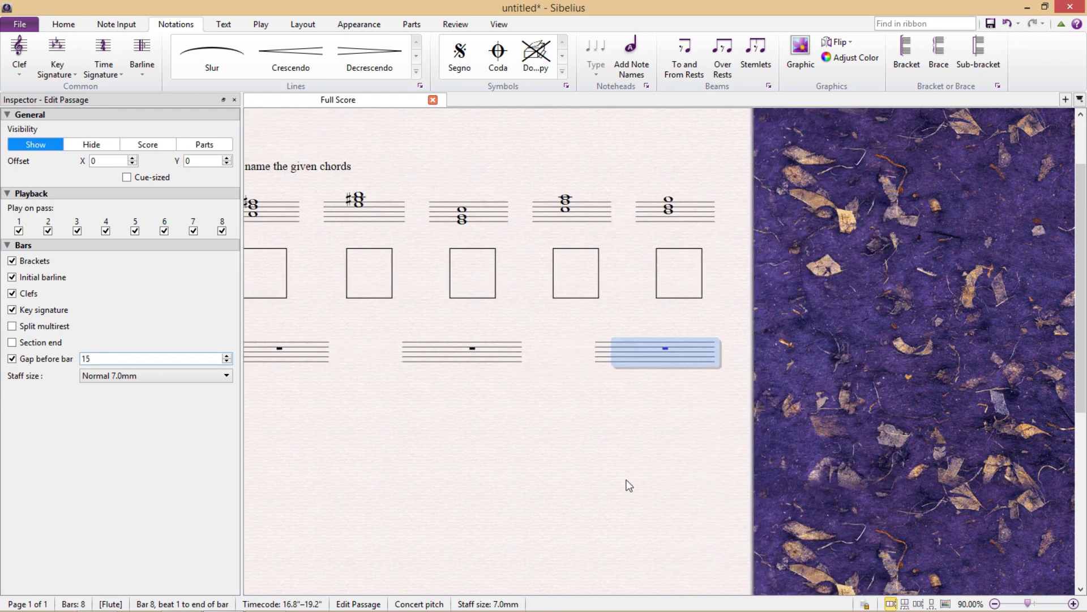
key("Escape")
key("ctrl+alt+i")
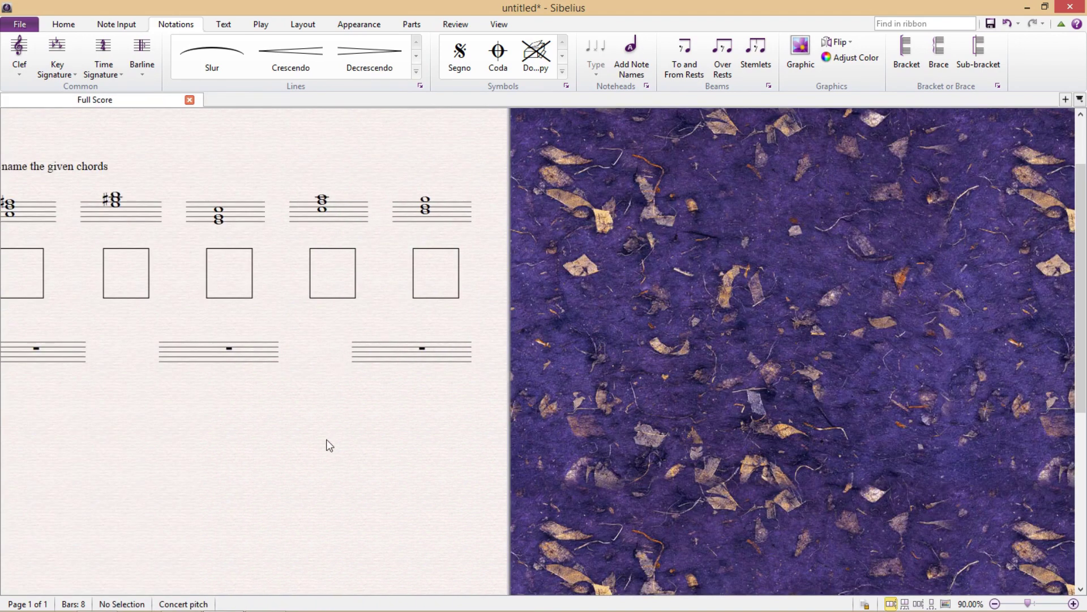
Shorten the lower system from both ends so its three separated bars sit centred beneath the answer boxes.
left_click_drag(326, 440, 652, 464)
left_click_drag(799, 377, 746, 377)
left_click_drag(294, 379, 350, 386)
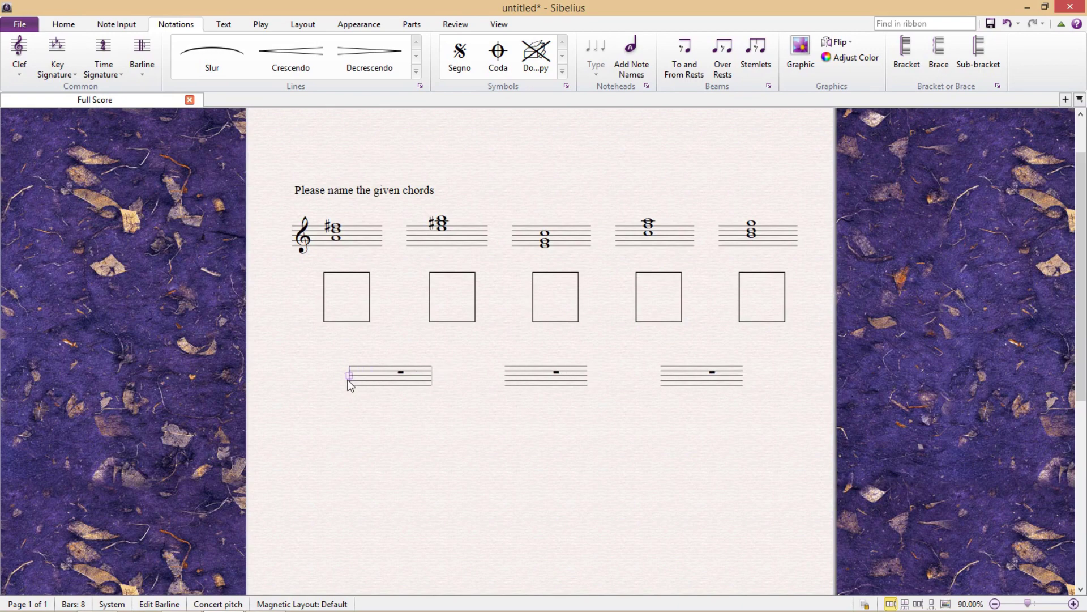
left_click(595, 475)
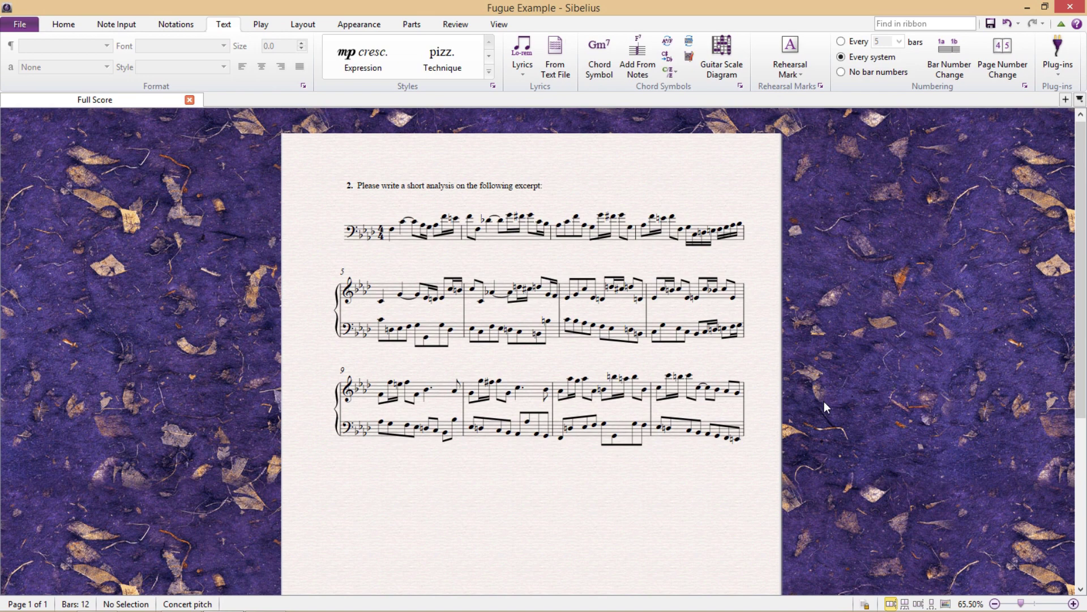
In the Fugue Example score, add placeholder Technique text "jhbsdjcdc" to the lower staff of bar 9.
left_click_drag(824, 401, 830, 275)
left_click(393, 311)
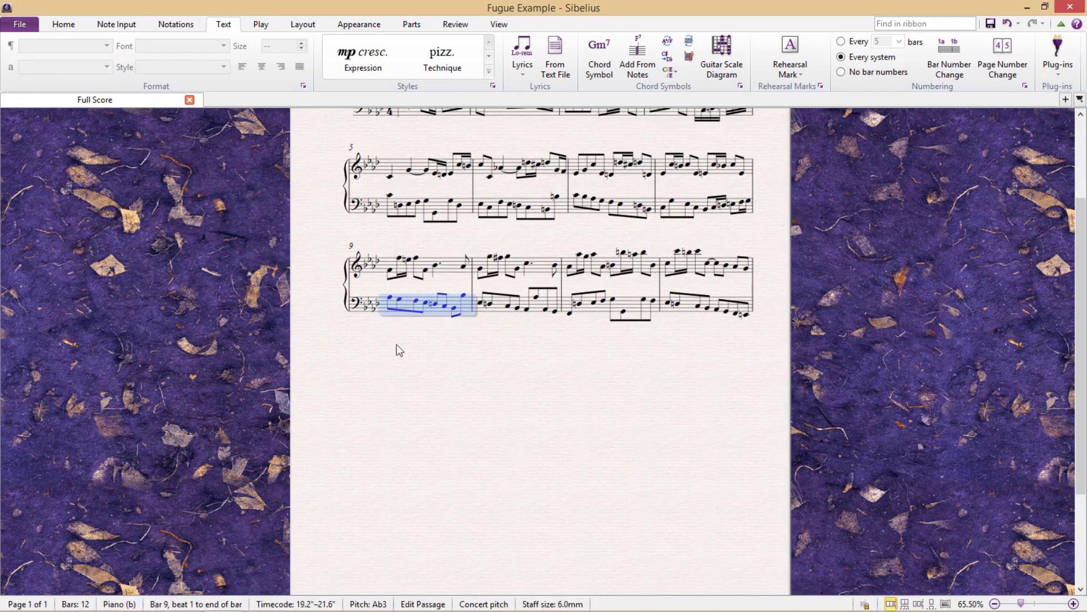
scroll(396, 347, "up", 4)
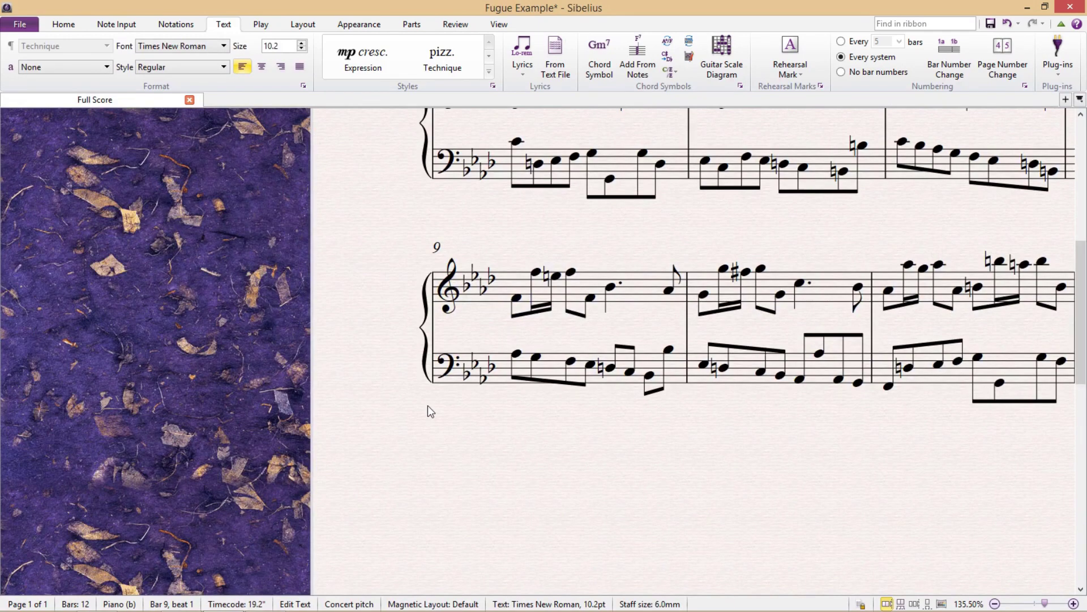
type("jhbsdjcdc")
key("Escape")
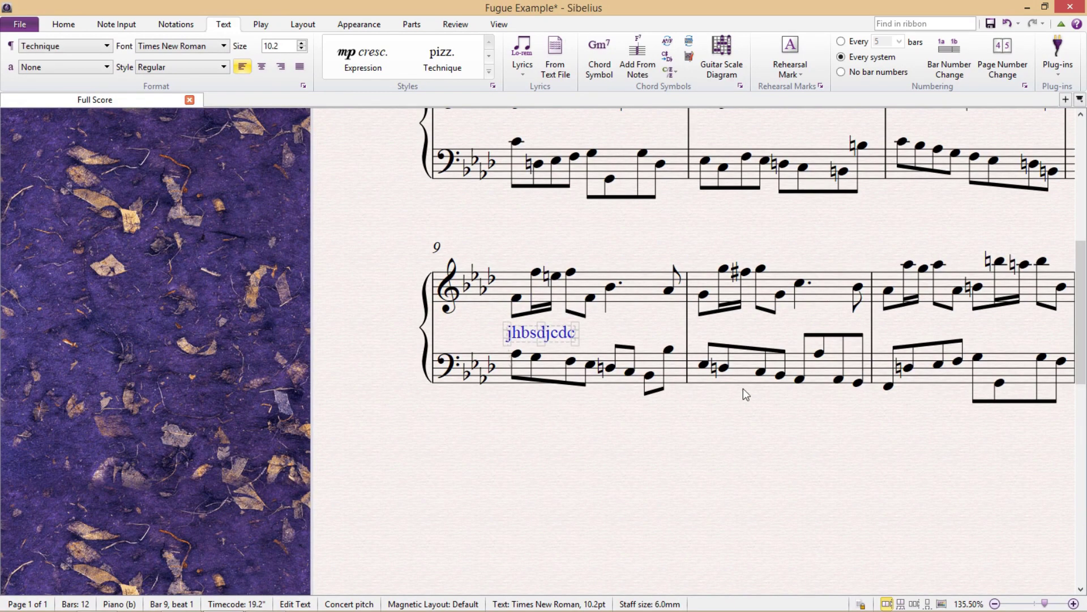
Move the placeholder text below the last system and enlarge its frame to fill the empty lower page.
scroll(743, 388, "down", 6)
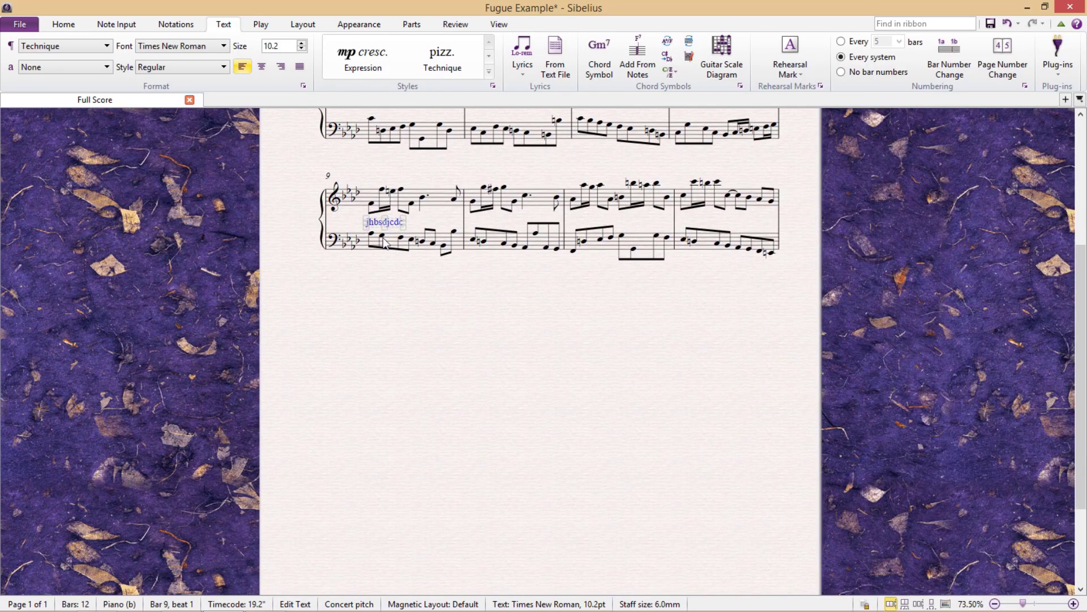
left_click_drag(390, 230, 355, 287)
scroll(473, 411, "down", 3)
scroll(473, 411, "down", 2)
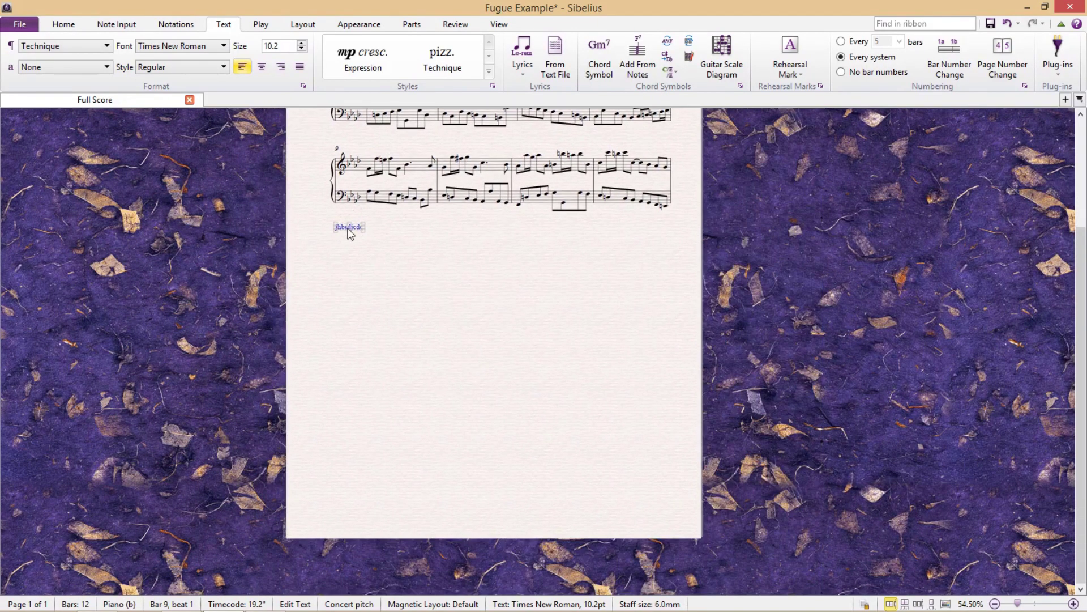
left_click_drag(362, 232, 668, 502)
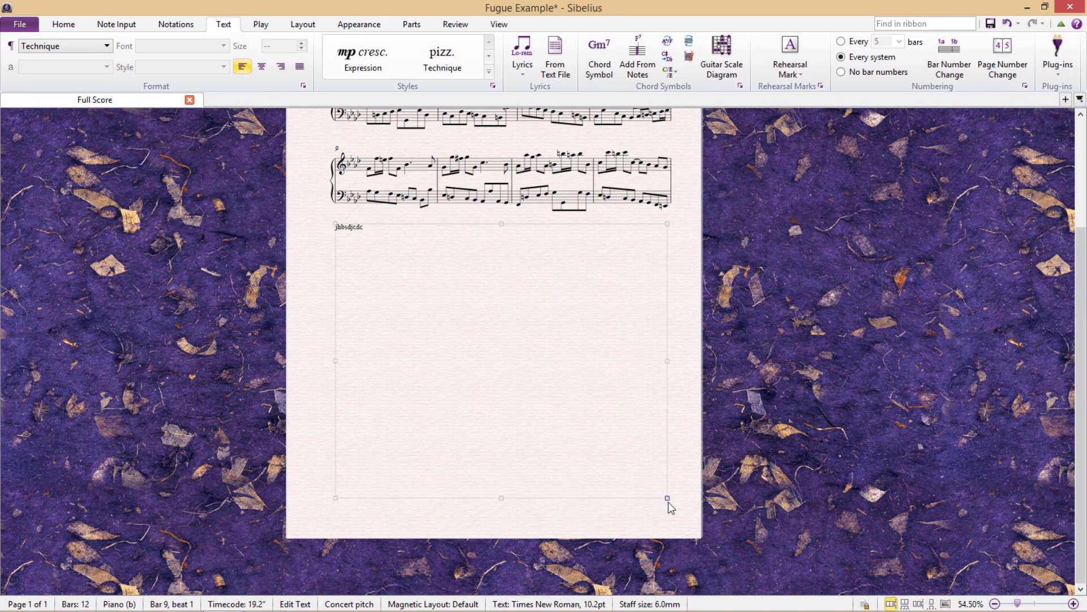
Replace the placeholder text in the frame with a long row of underscores.
double_click(363, 228)
left_click_drag(363, 227, 304, 227)
key("BackSpace")
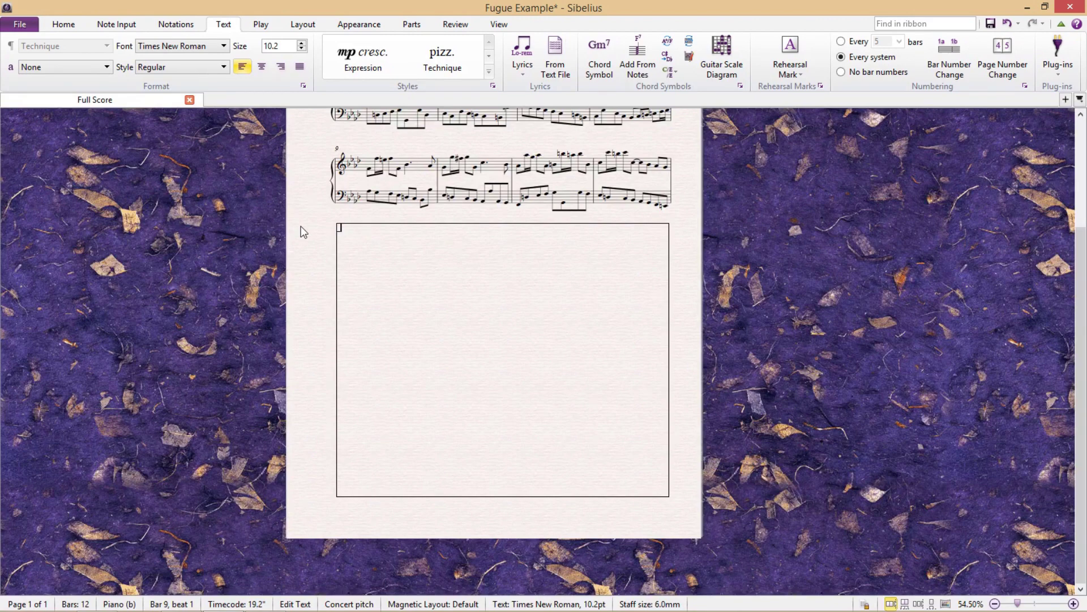
type("______________________________________________________")
Copy the underscore row and paste it repeatedly until writing lines fill the text frame.
left_click_drag(342, 229, 501, 278)
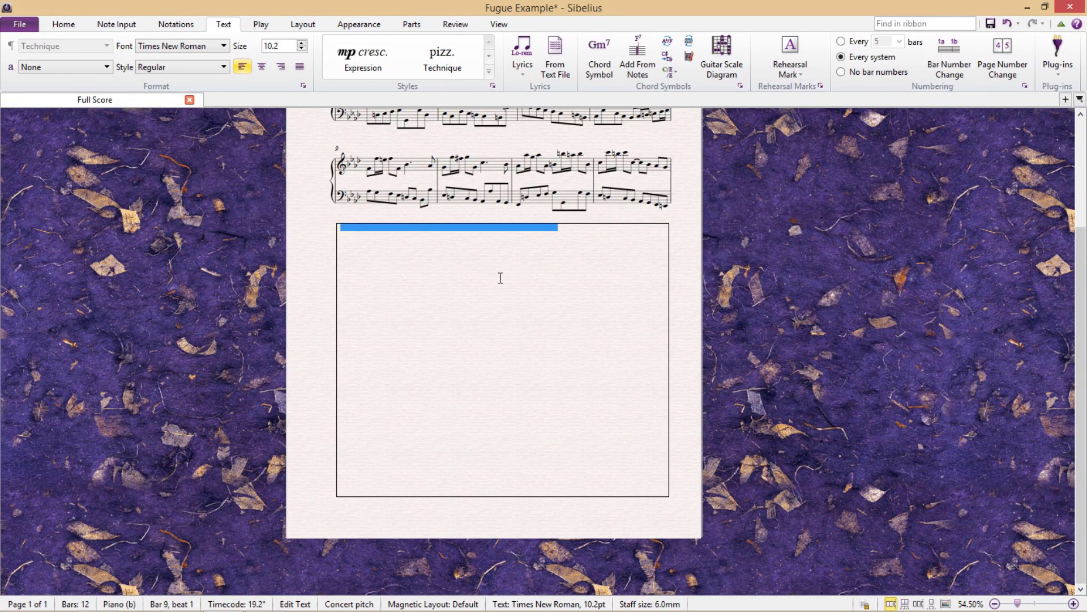
key("ctrl+c")
key("ctrl+v")
key("ctrl+v")
key("ctrl+v")
key("ctrl+v")
key("ctrl+v")
key("ctrl+v")
key("ctrl+v")
key("ctrl+v")
key("ctrl+v")
key("ctrl+v")
key("ctrl+v")
key("ctrl+v")
key("ctrl+v")
key("ctrl+v")
key("ctrl+v")
key("ctrl+v")
key("ctrl+v")
key("ctrl+v")
key("ctrl+v")
key("ctrl+v")
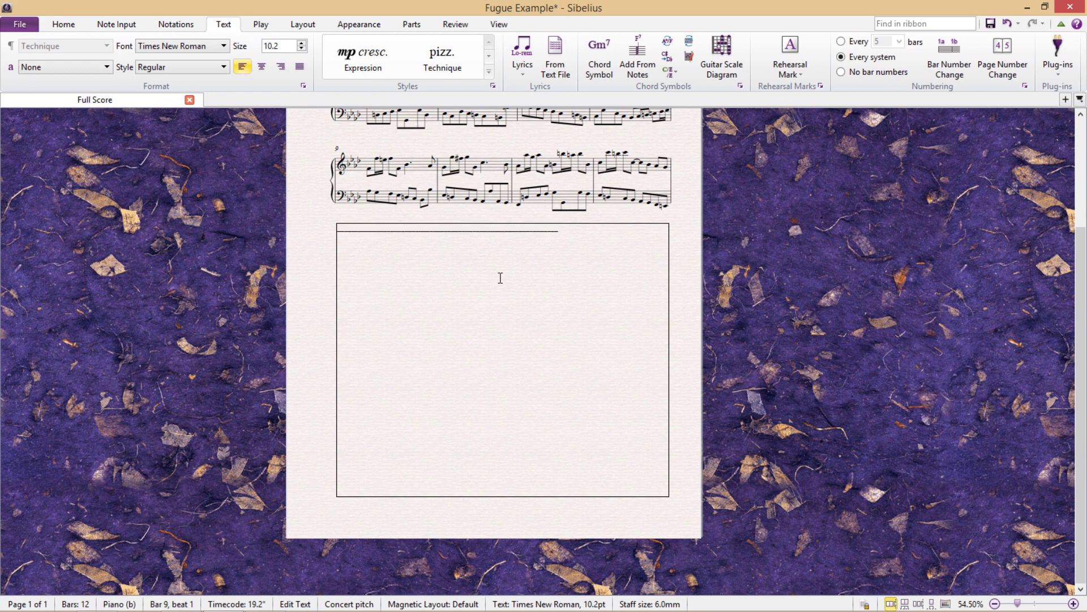
key("ctrl+v")
key("ctrl+v")
key("ctrl+v")
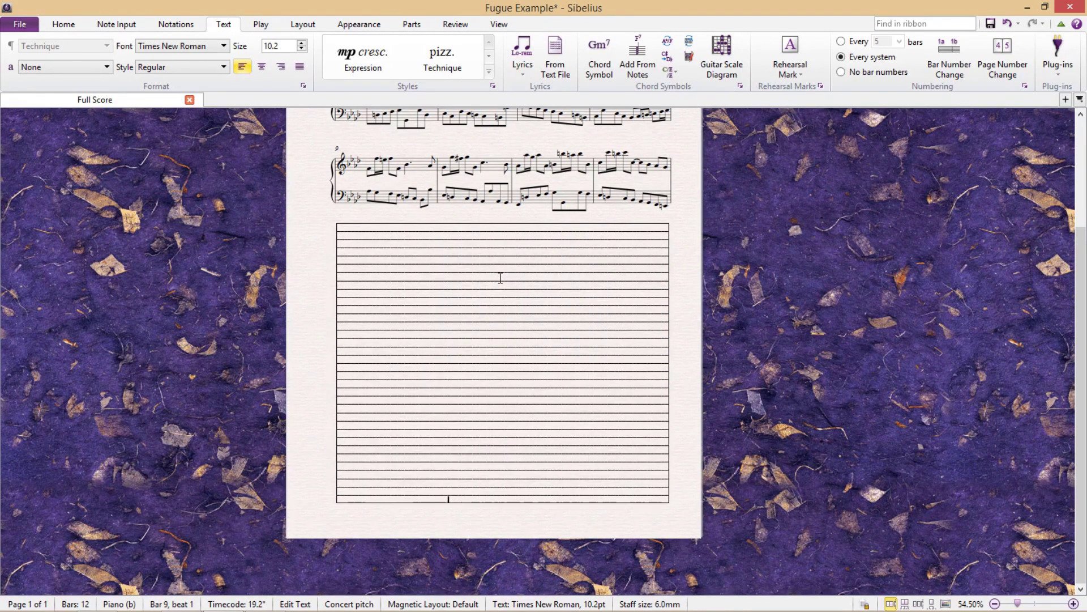
left_click(772, 342)
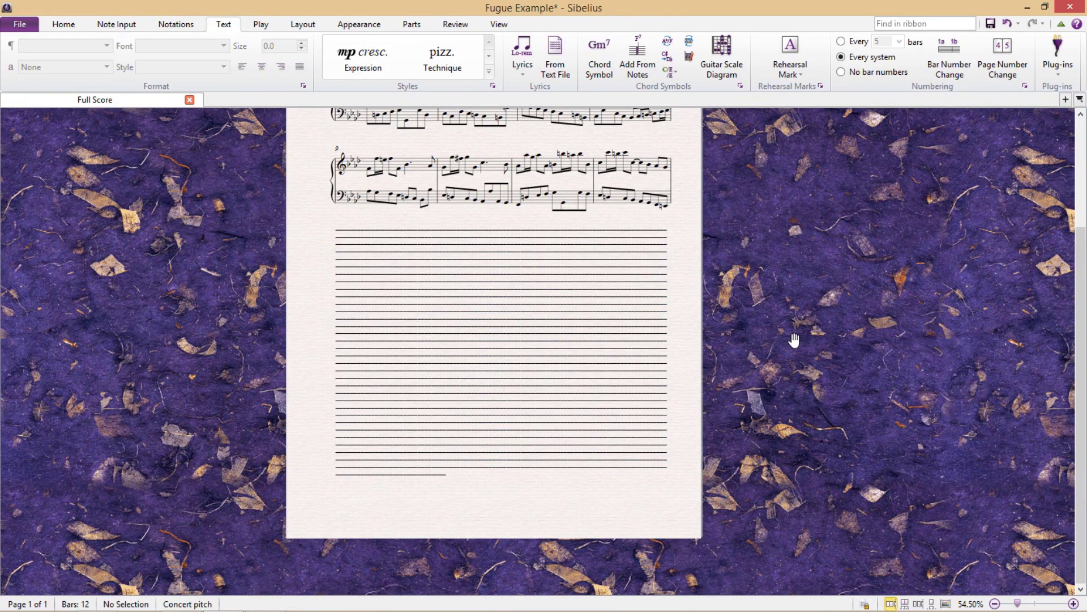
mouse_move(795, 338)
left_mouse_down()
mouse_move(795, 368)
mouse_move(797, 342)
left_mouse_up()
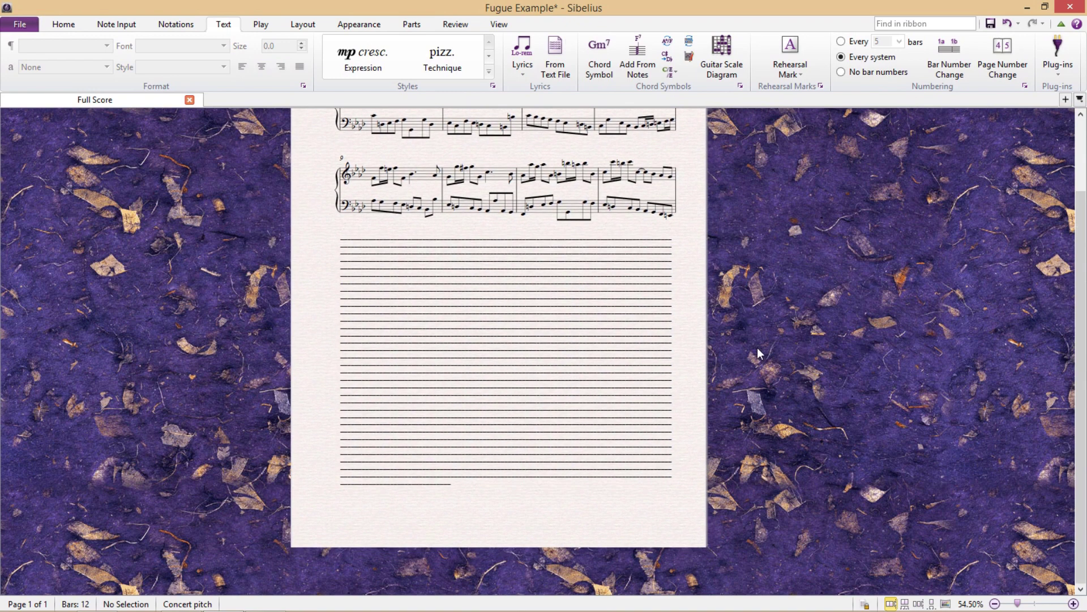
scroll(765, 340, "down", 3)
scroll(784, 328, "up", 5)
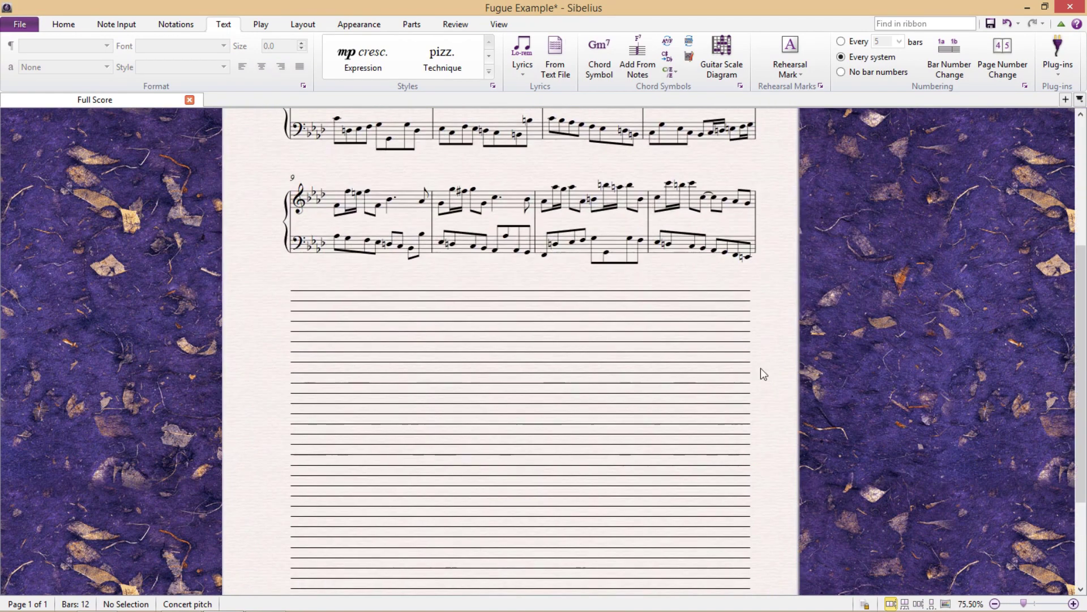
scroll(828, 331, "down", 3)
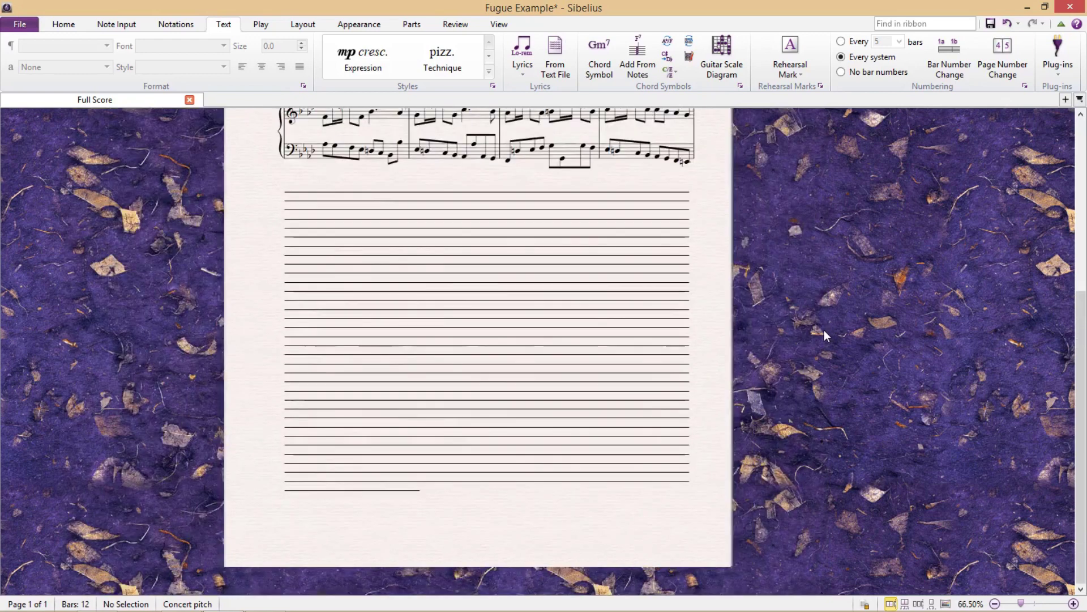
Try setting the writing lines' text size to 15 and undo the change.
left_click(625, 339)
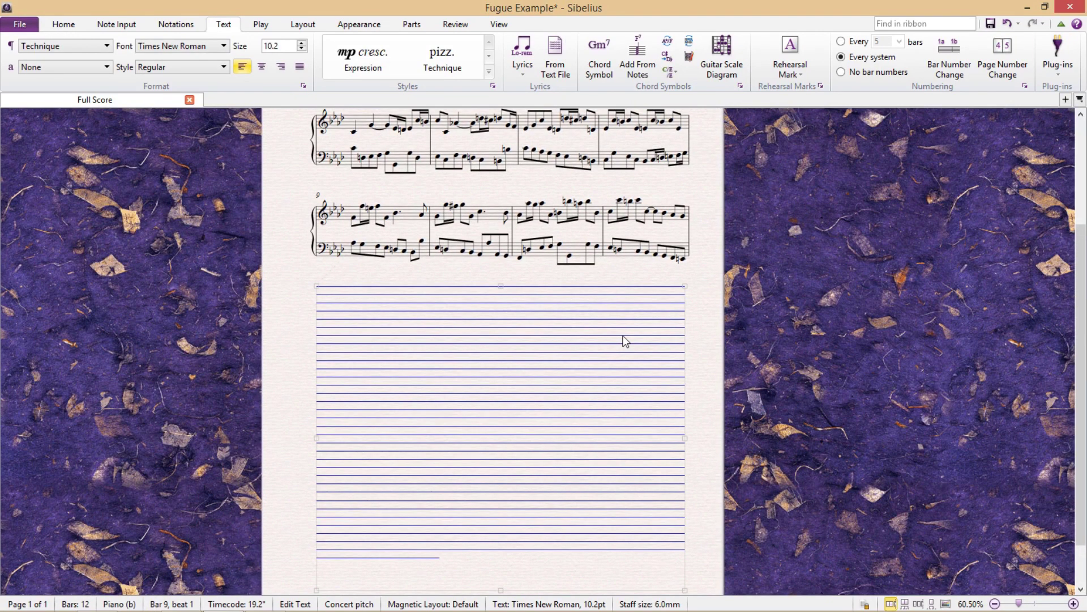
left_click(285, 47)
type("15")
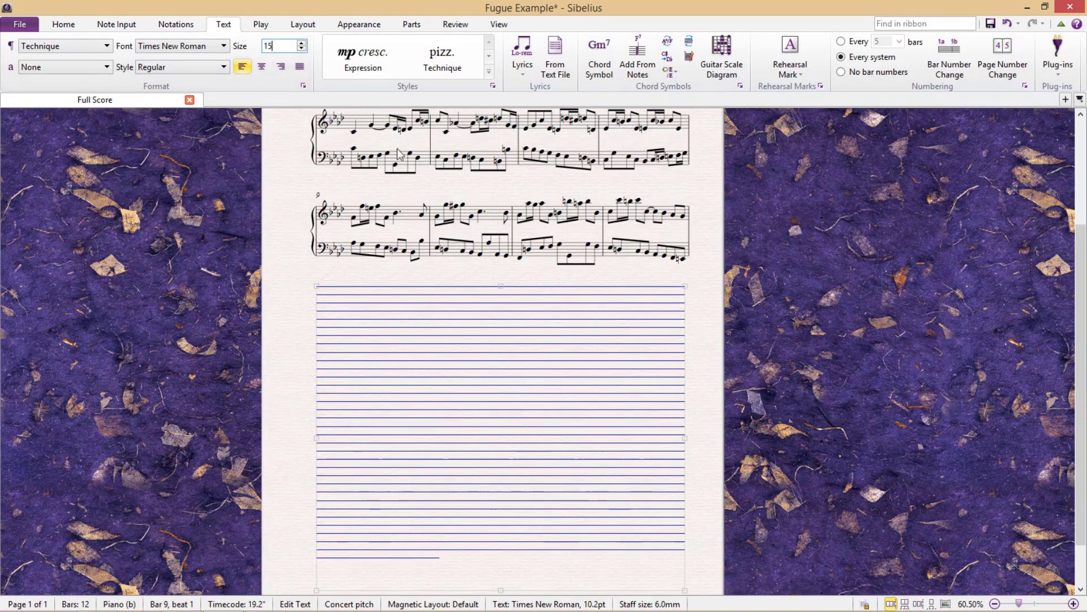
key("Return")
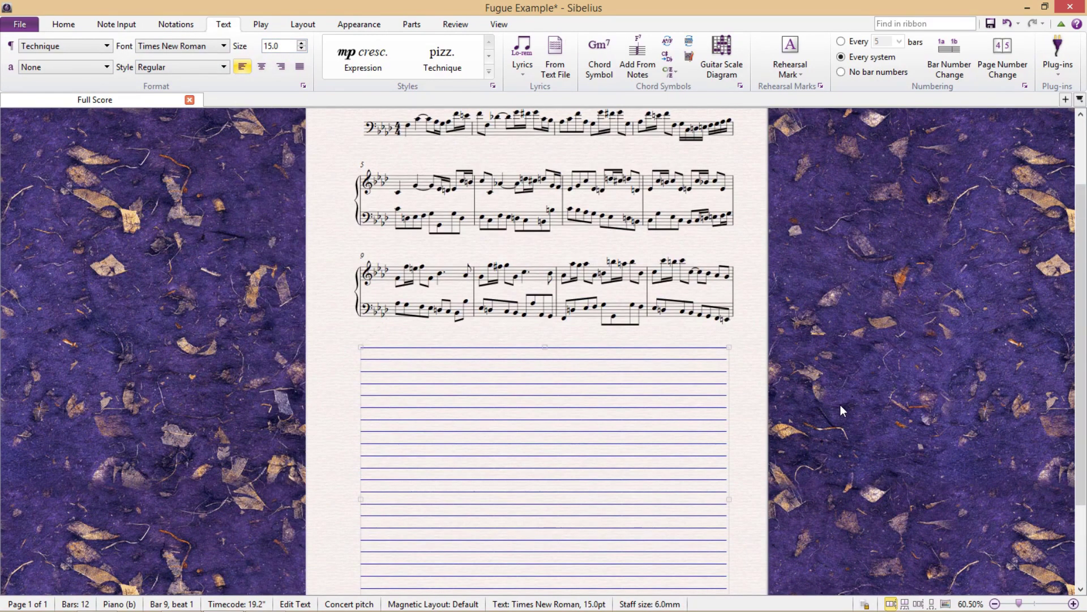
key("ctrl+z")
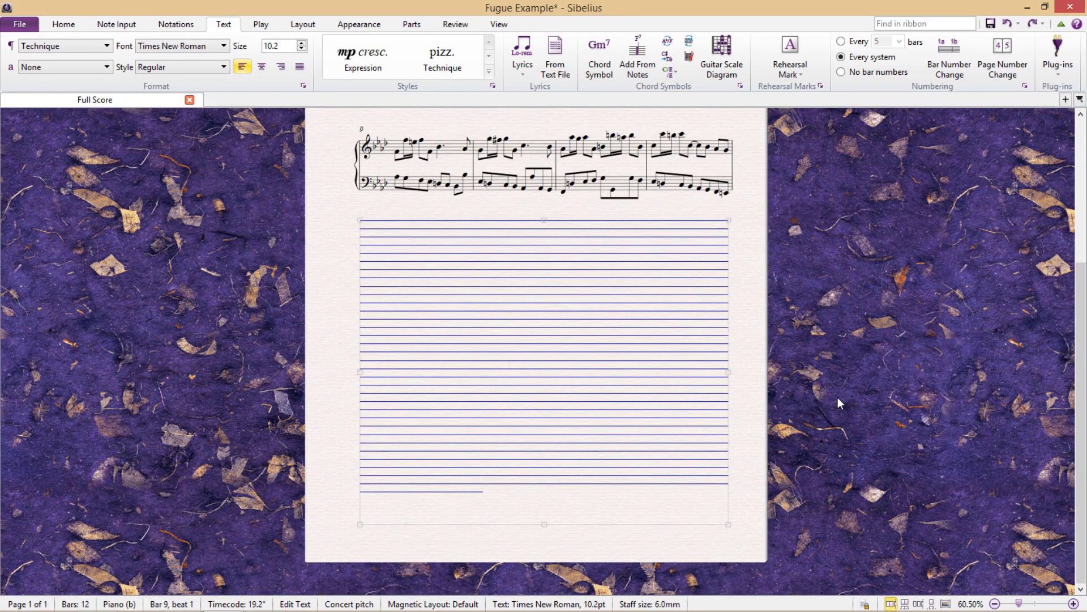
Increase the line spacing of the writing-lines text so the lines spread down to the end of the frame.
key("ctrl+alt+i")
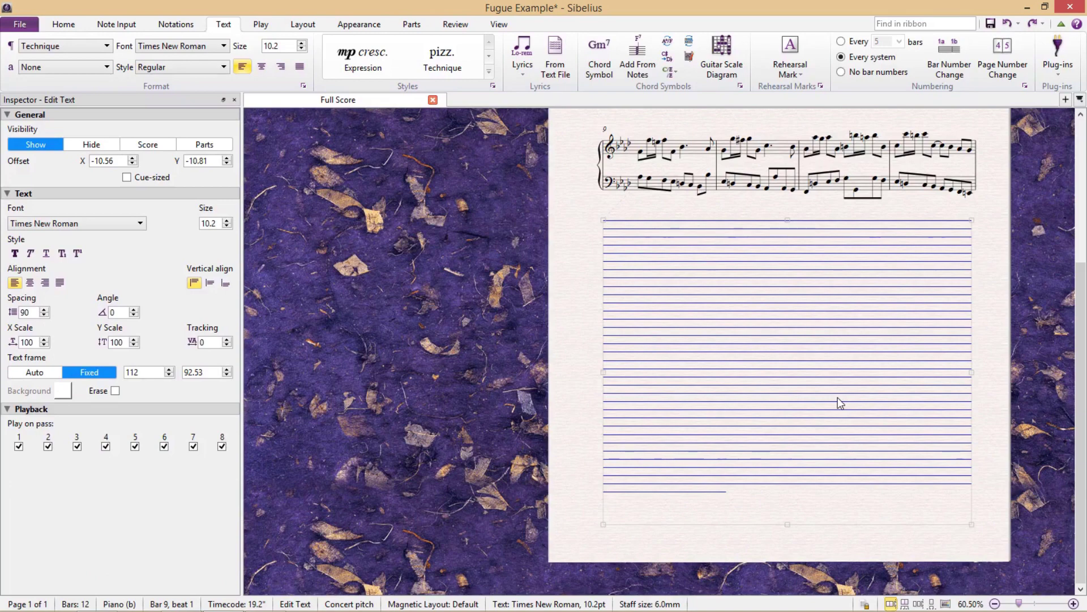
double_click(35, 313)
type("15")
key("Return")
key("Escape")
key("ctrl+alt+i")
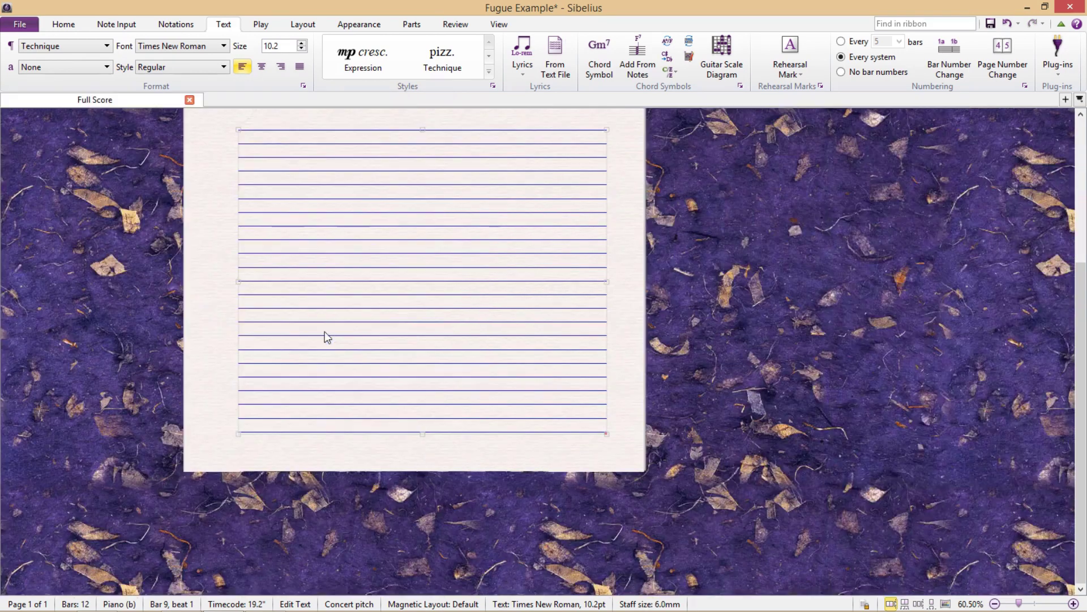
scroll(389, 315, "down", 3)
scroll(731, 447, "down", 2)
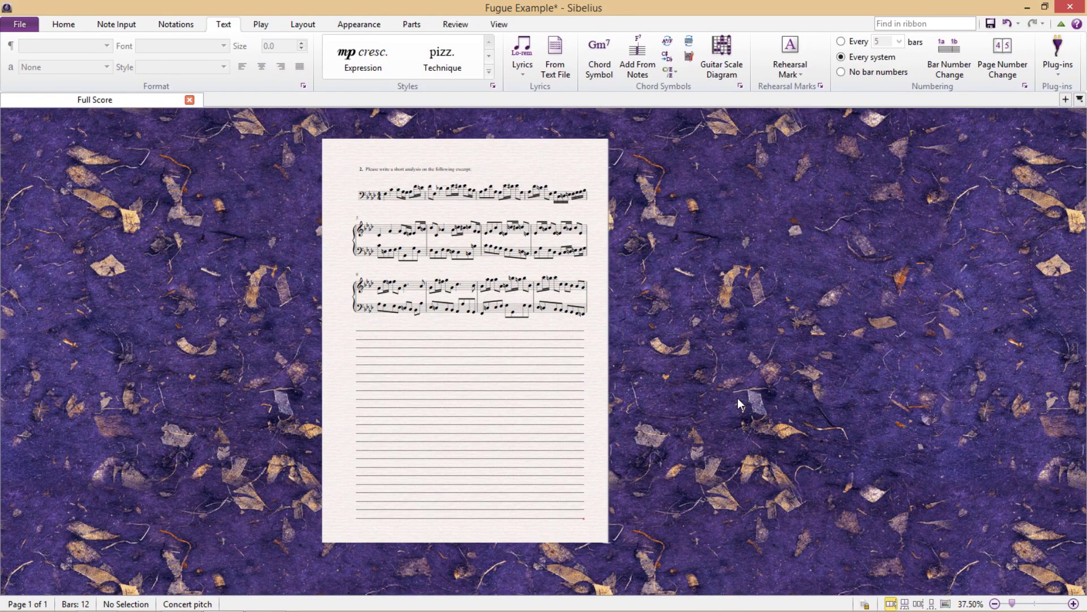
scroll(692, 406, "up", 3)
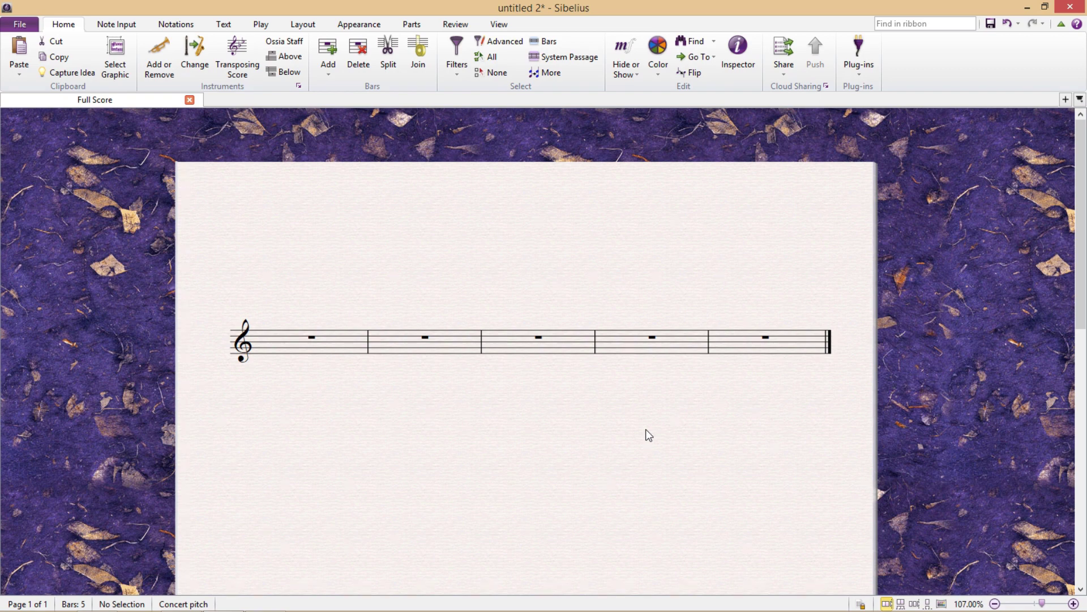
Create a new text style based on the Technique style in the five-bar score.
key("ctrl+shift+alt+t")
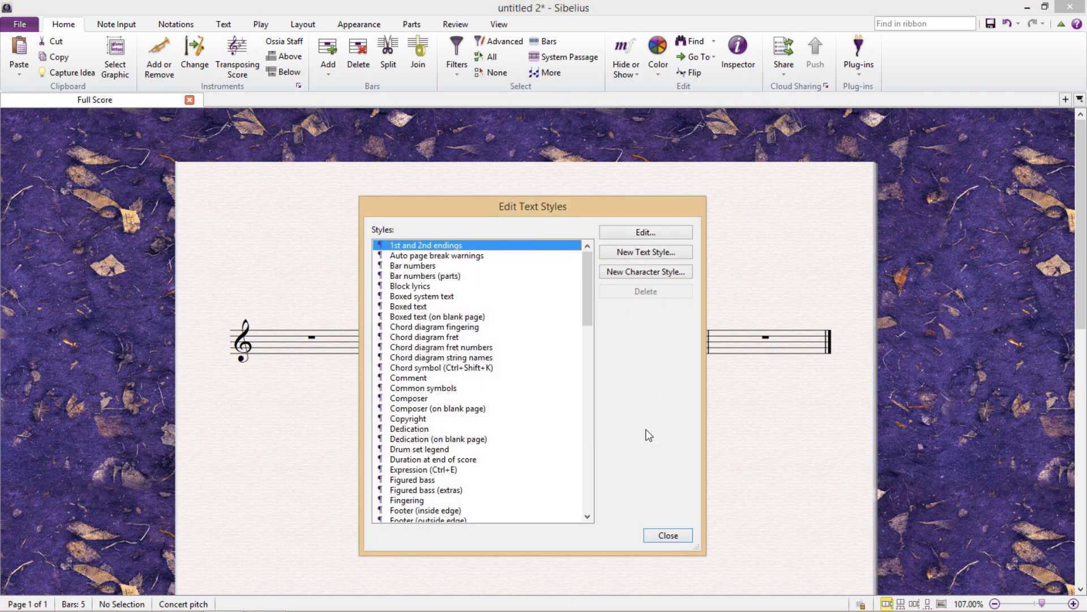
scroll(459, 424, "down", 20)
scroll(459, 424, "down", 6)
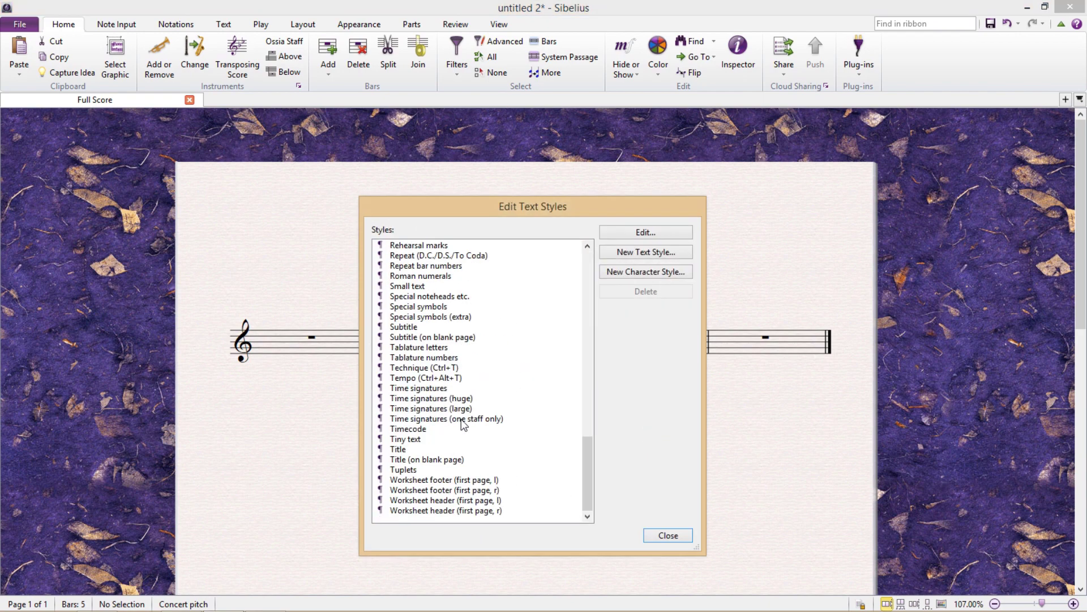
left_click(444, 368)
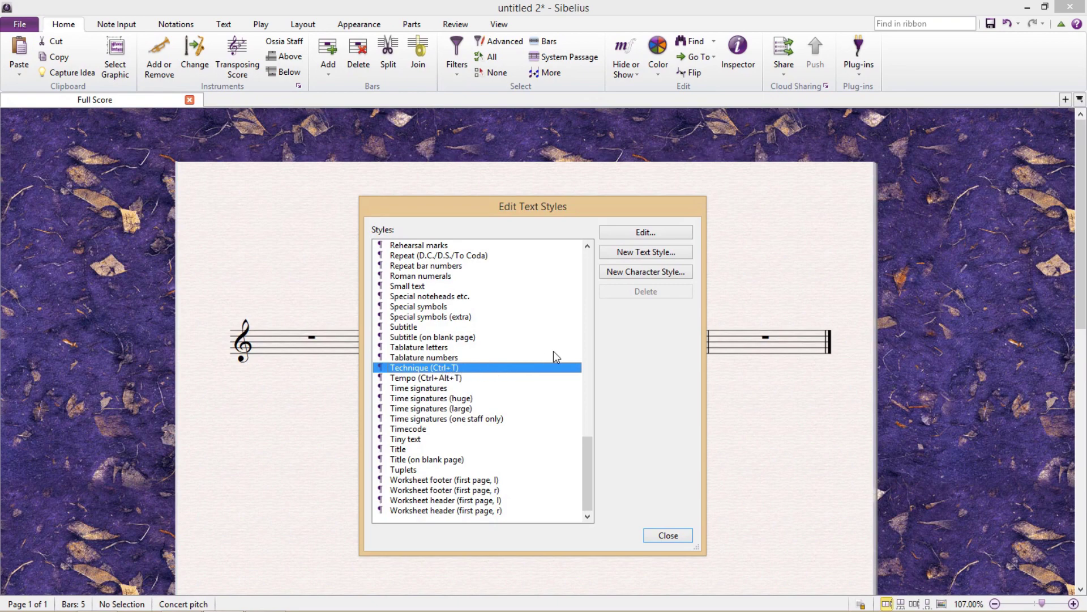
left_click(689, 252)
left_click(615, 404)
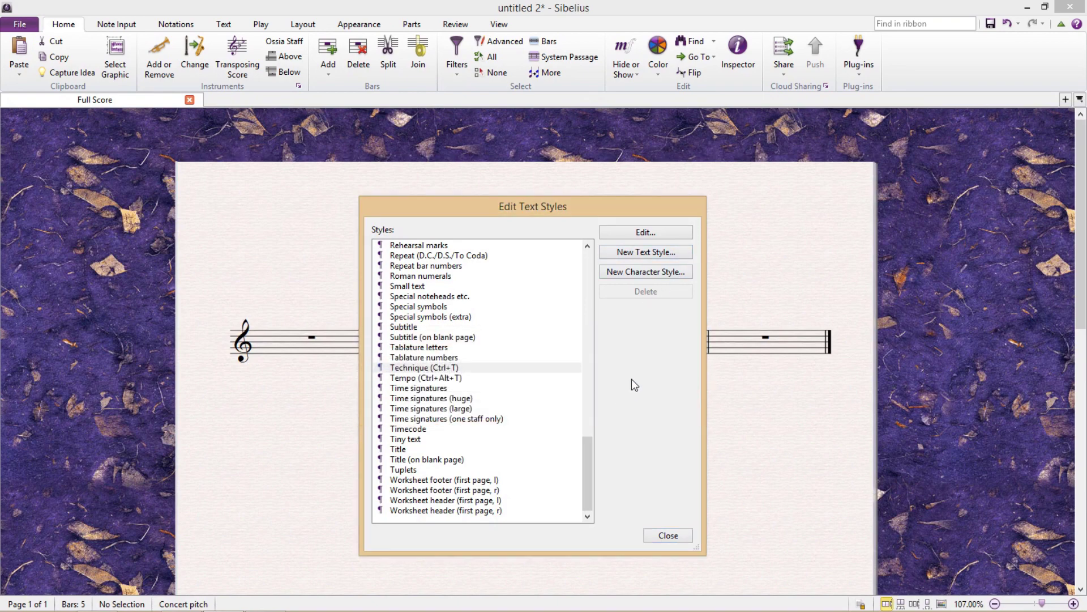
Name the new text style "circles" and give it a circled border.
type("circ")
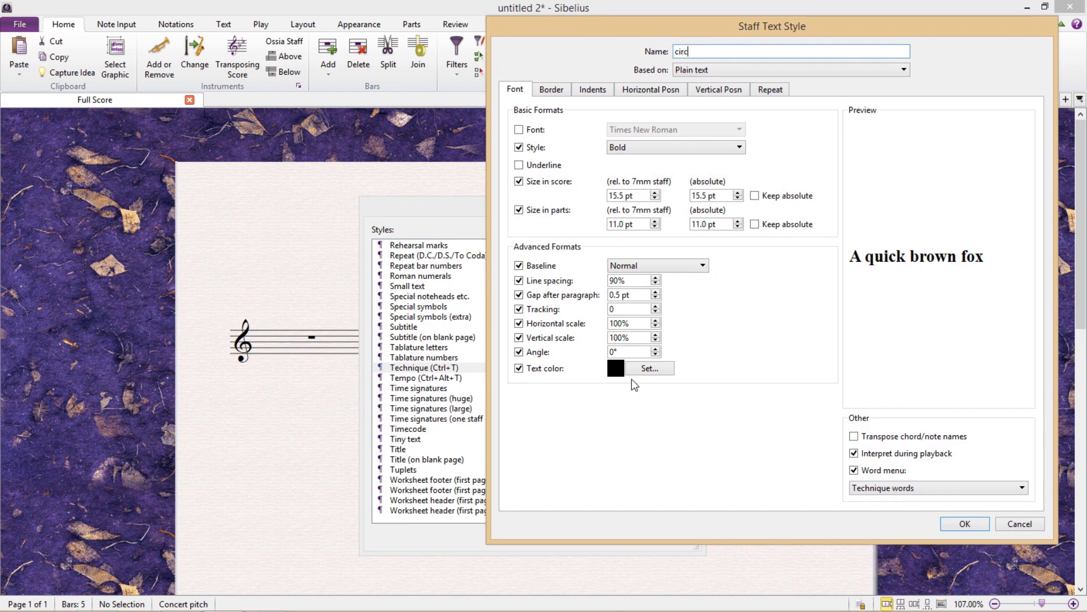
type("les")
left_click(562, 97)
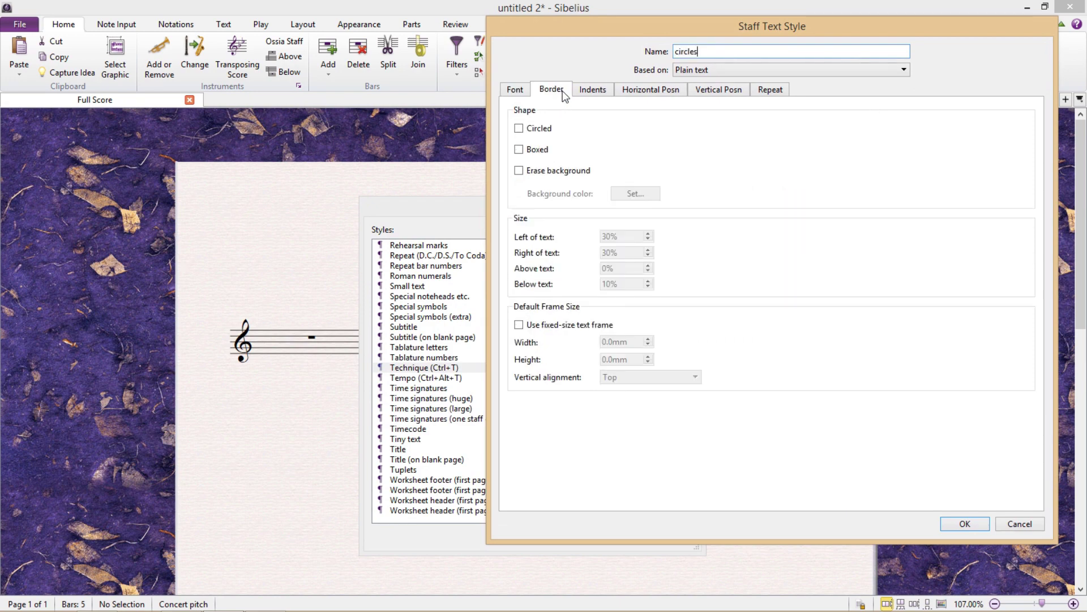
left_click(519, 129)
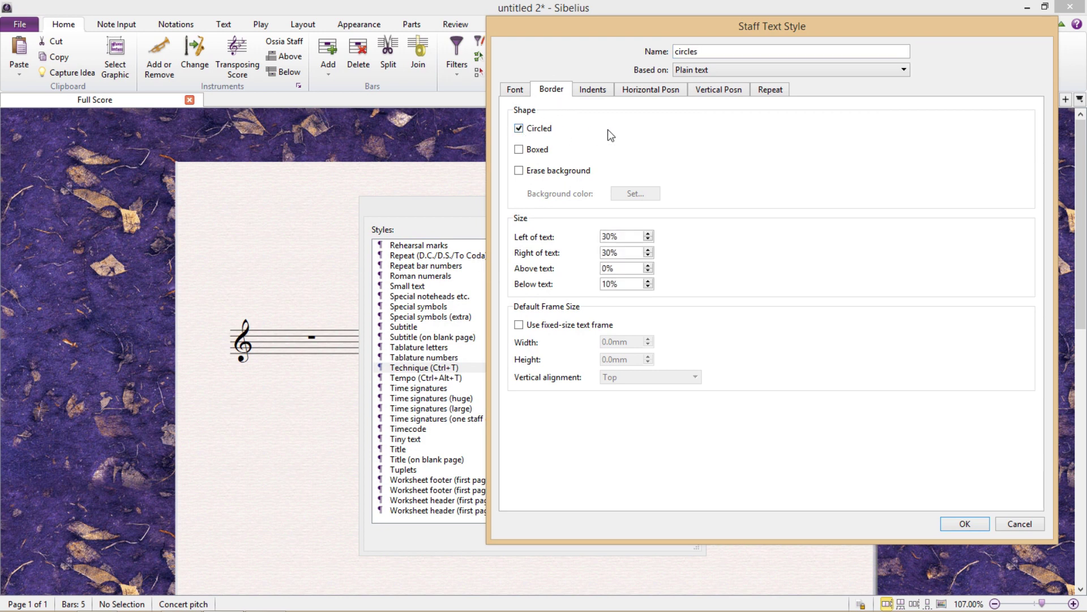
Set the circles style's text color to white, accept the style settings and close the text styles list.
left_click(516, 91)
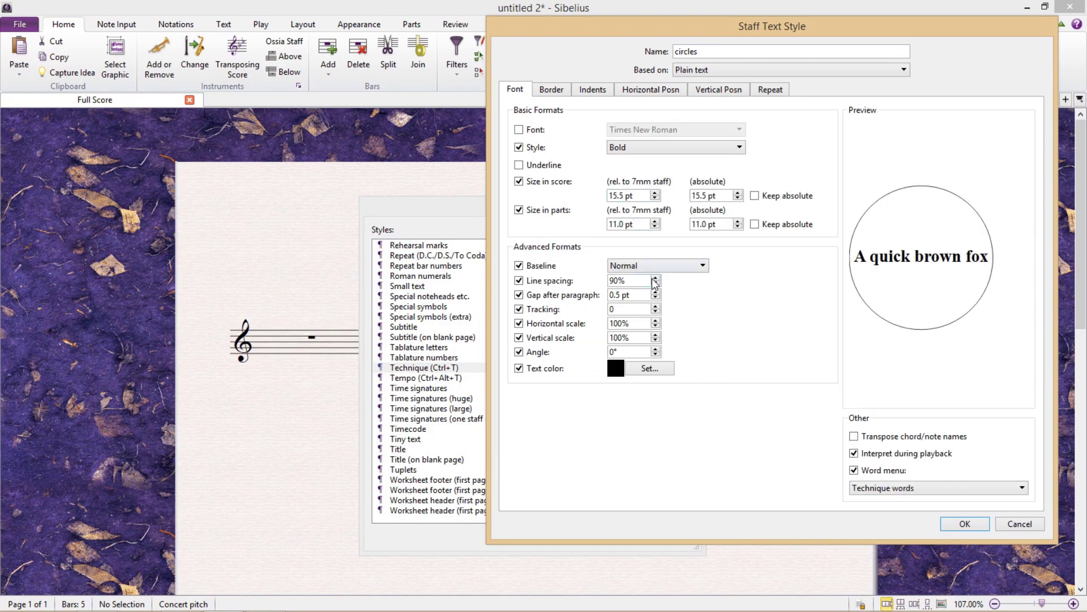
left_click(670, 369)
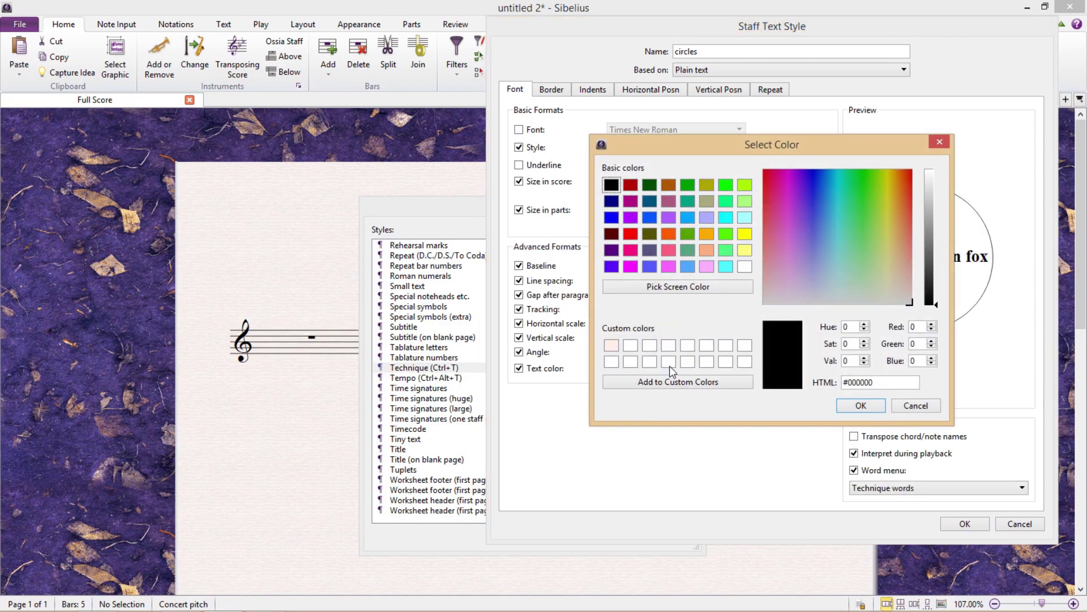
left_click(745, 266)
left_click(861, 405)
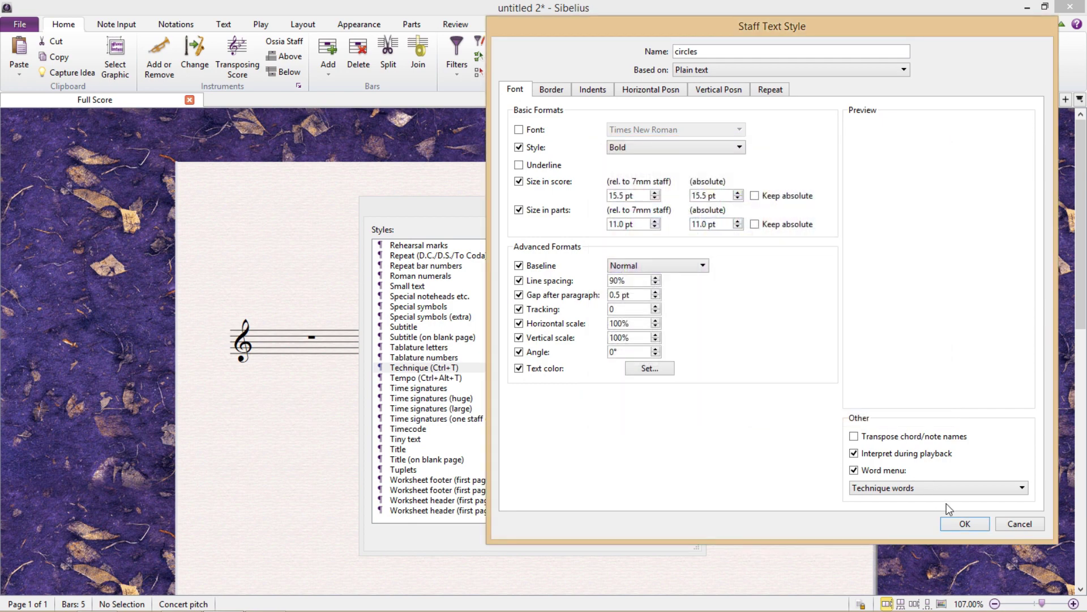
left_click(965, 524)
left_click(677, 535)
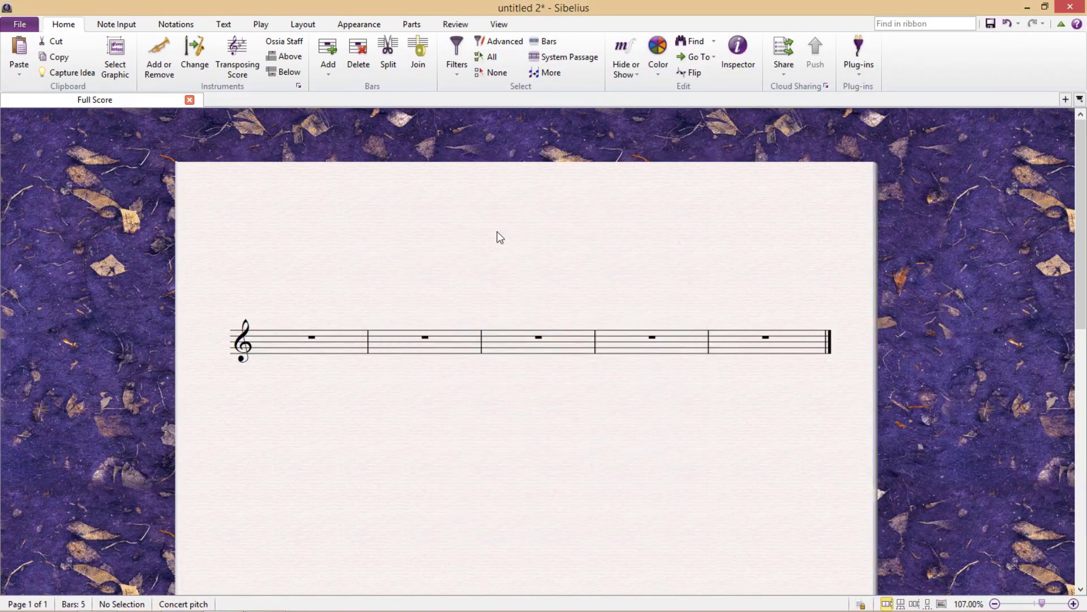
Add the text "HELLO" in the circles style above the staff near the end of bar 2.
left_click(224, 23)
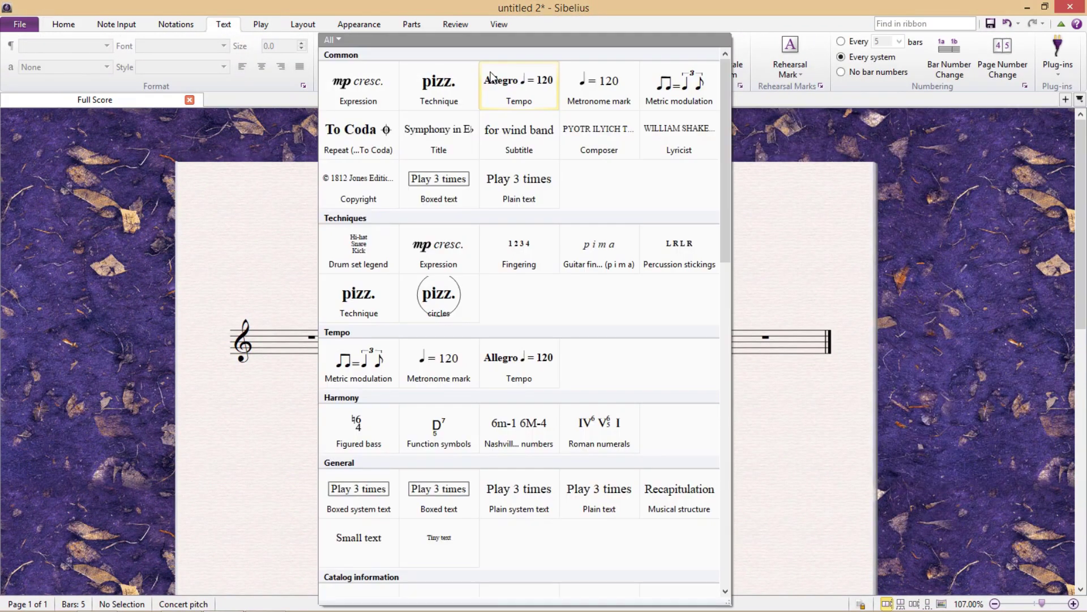
left_click(485, 85)
left_click(456, 322)
left_click(468, 306)
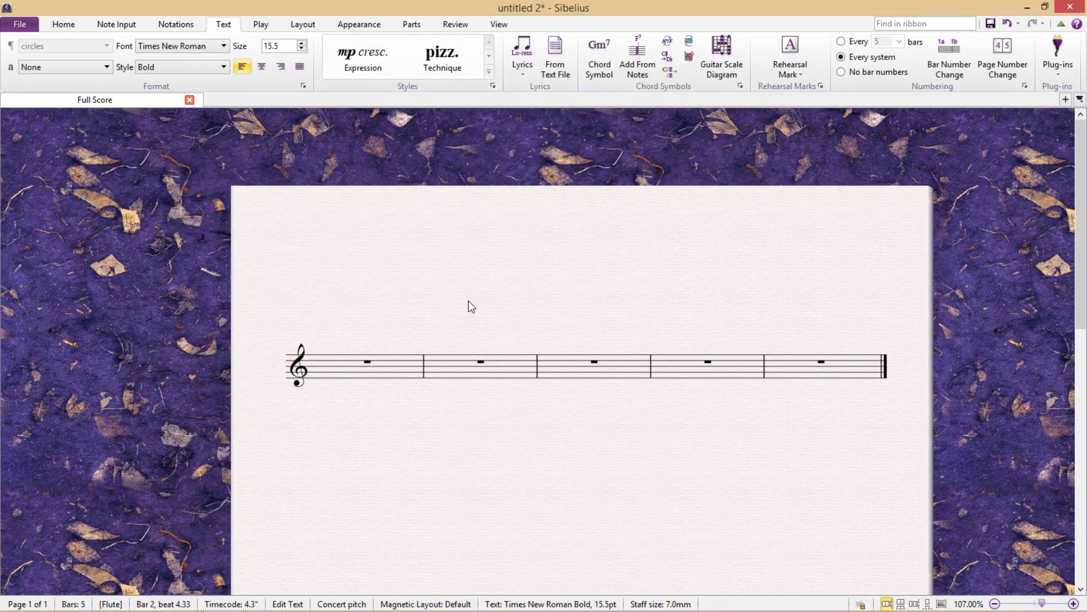
type("HELLO")
key("Escape")
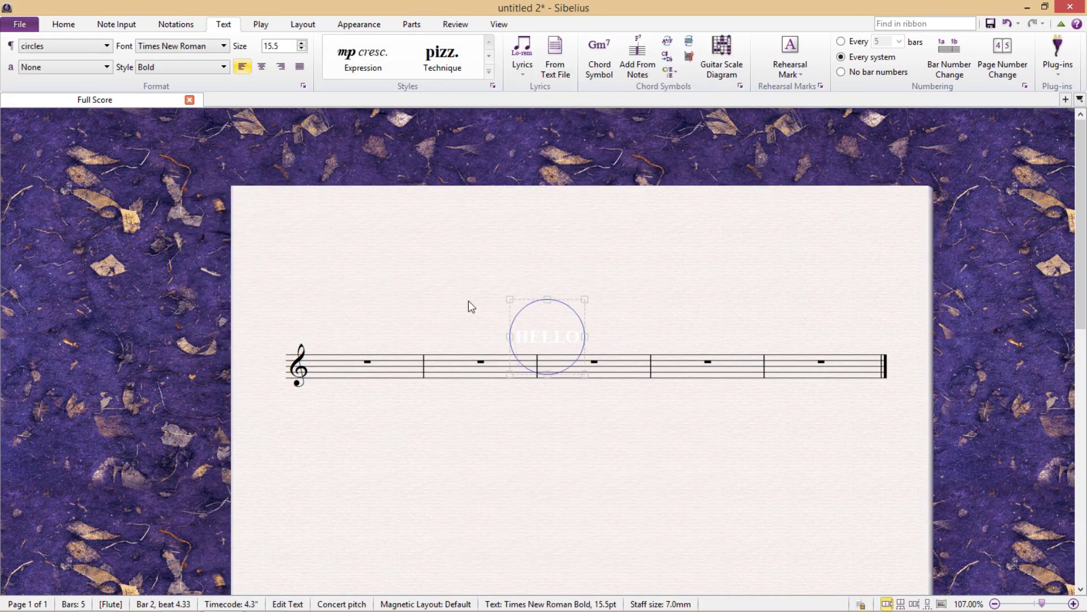
key("ctrl+equal")
key("ctrl+equal")
key("Escape")
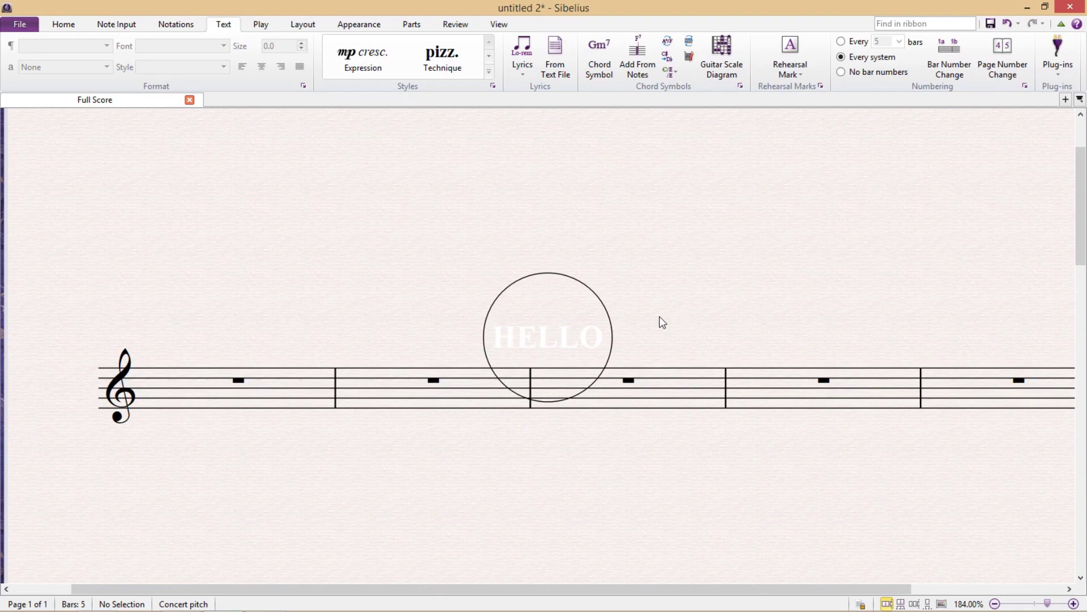
Examine the print preview for how the circled white text prints, including the Print in color option, and return to the score.
key("ctrl+equal")
key("ctrl+minus")
key("ctrl+minus")
key("ctrl+minus")
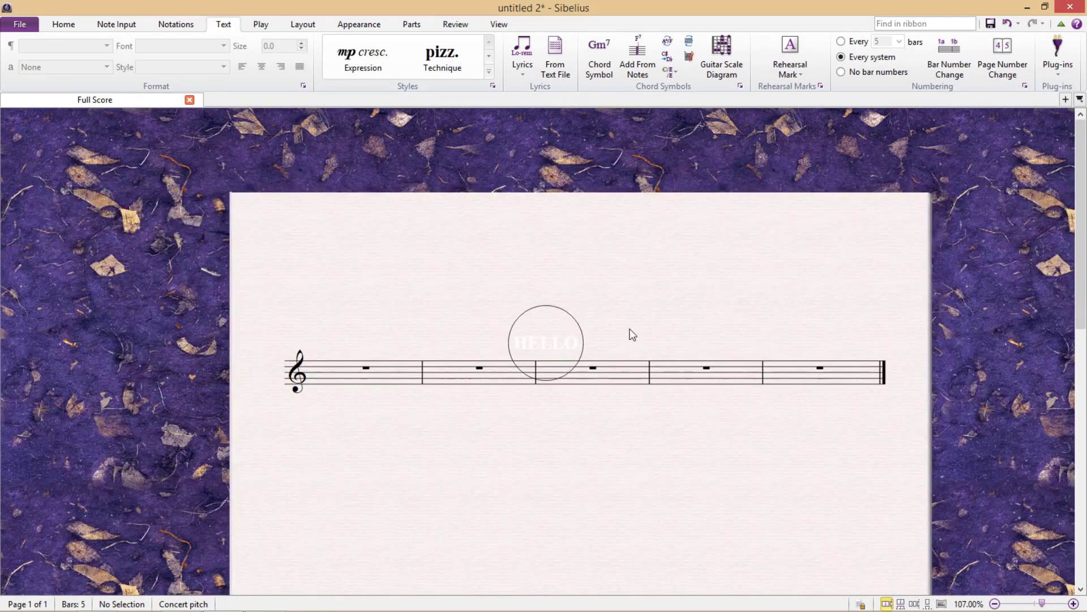
key("ctrl+p")
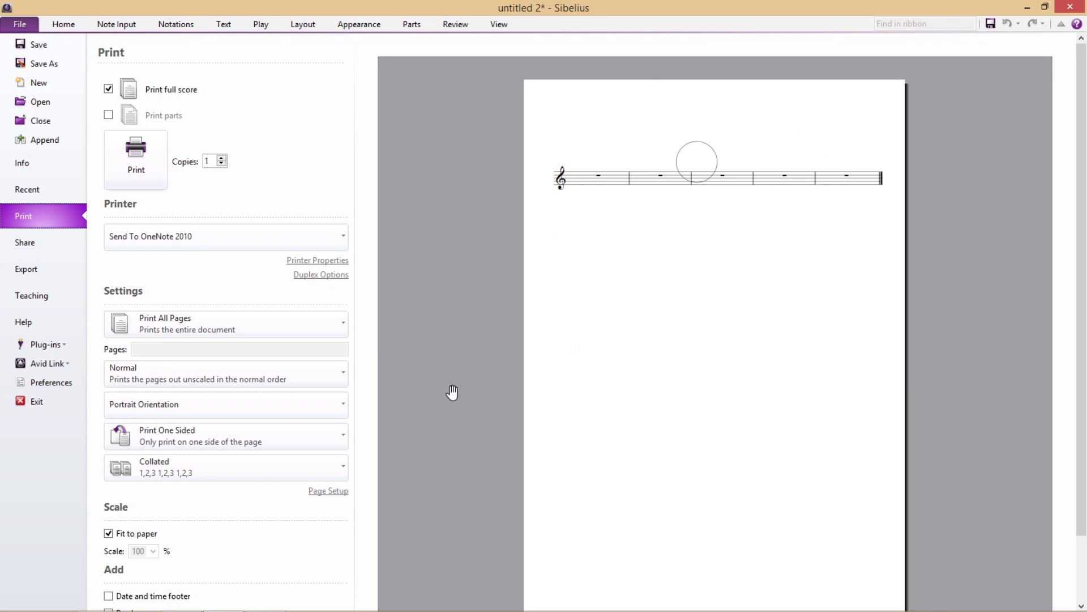
scroll(175, 306, "down", 2)
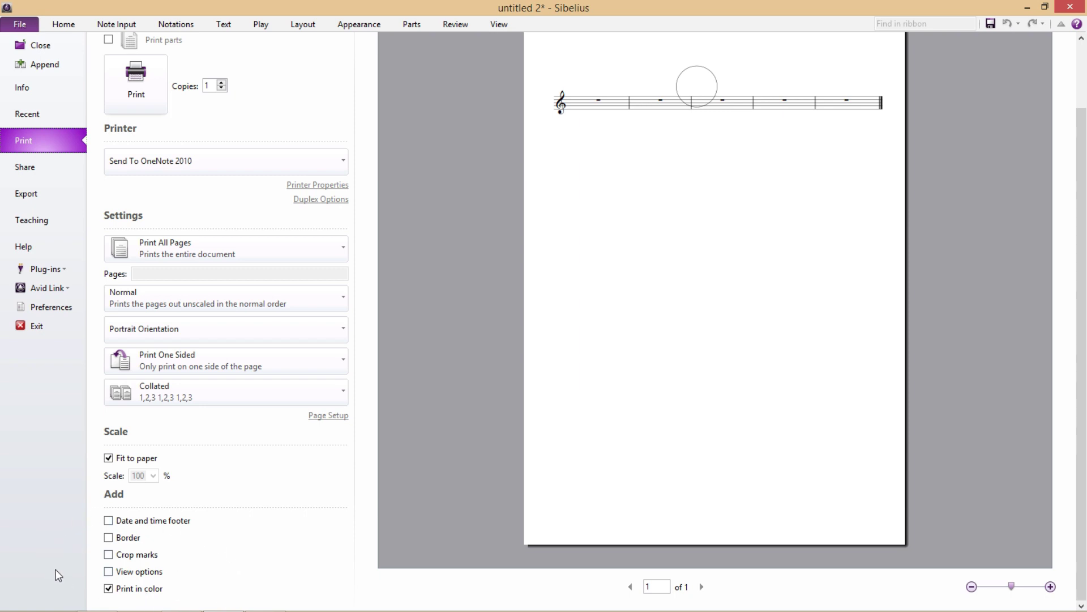
left_click(110, 590)
left_click(110, 591)
left_click(111, 590)
left_click(65, 23)
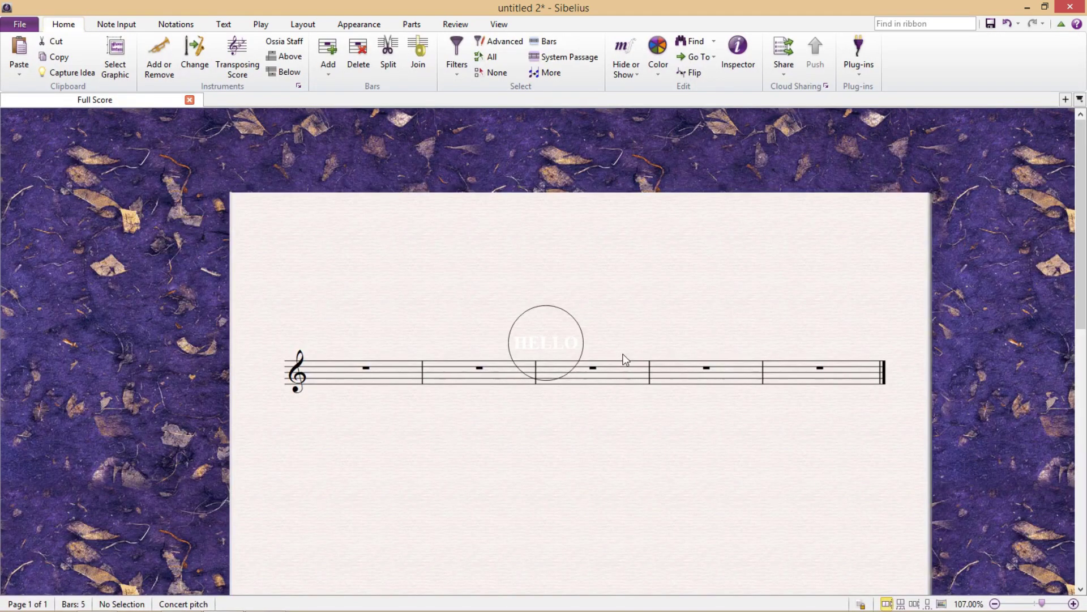
Enlarge the circled HELLO text's frame and move the circle onto the staff in bar 3.
scroll(627, 368, "up", 3)
left_click(586, 349)
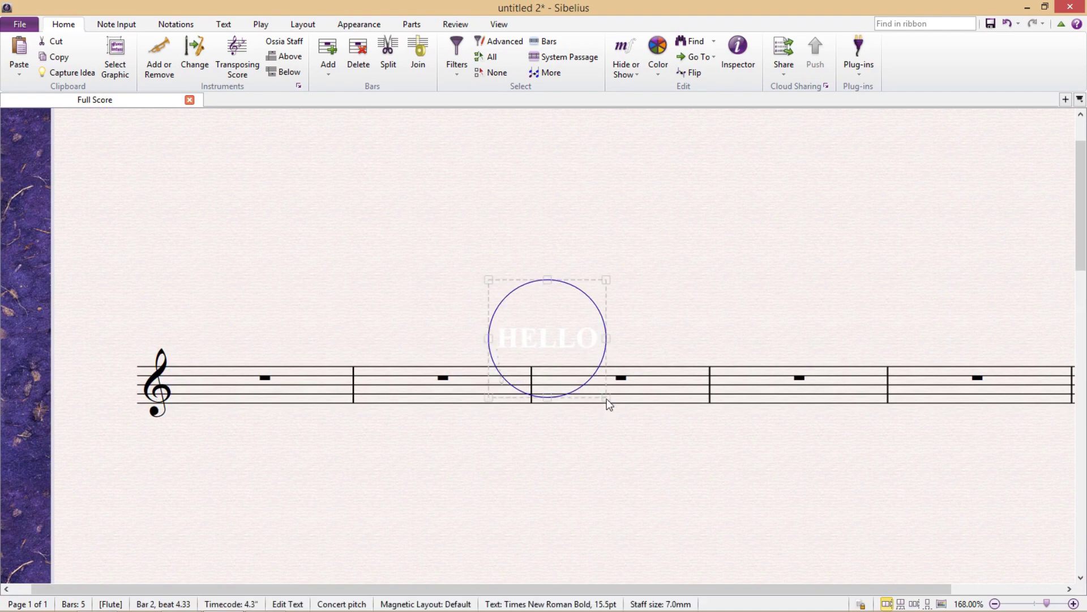
left_click_drag(606, 401, 620, 434)
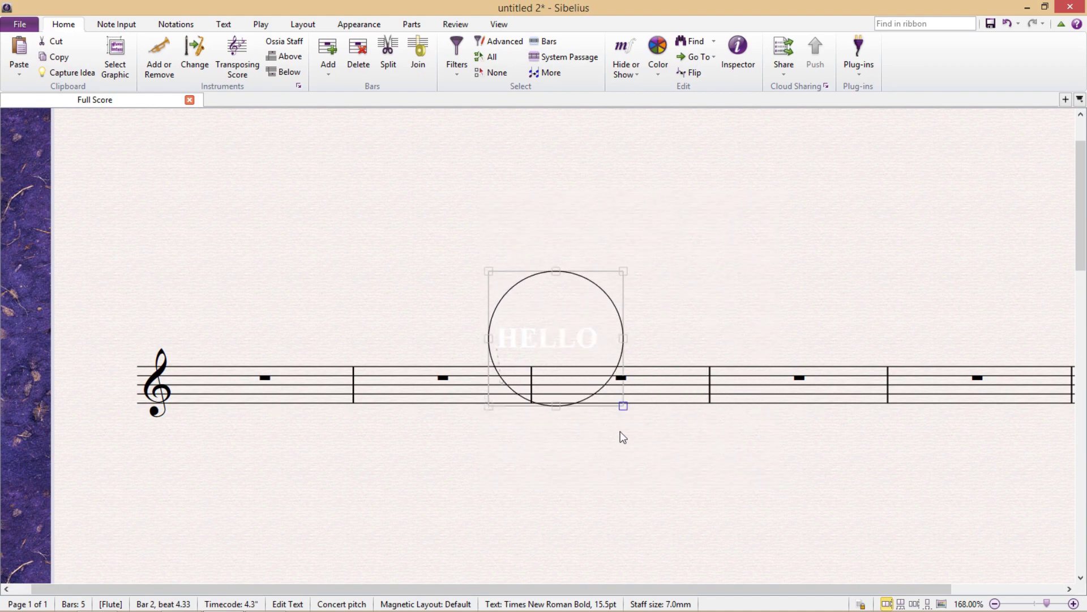
left_click_drag(578, 328, 626, 384)
scroll(627, 385, "up", 5)
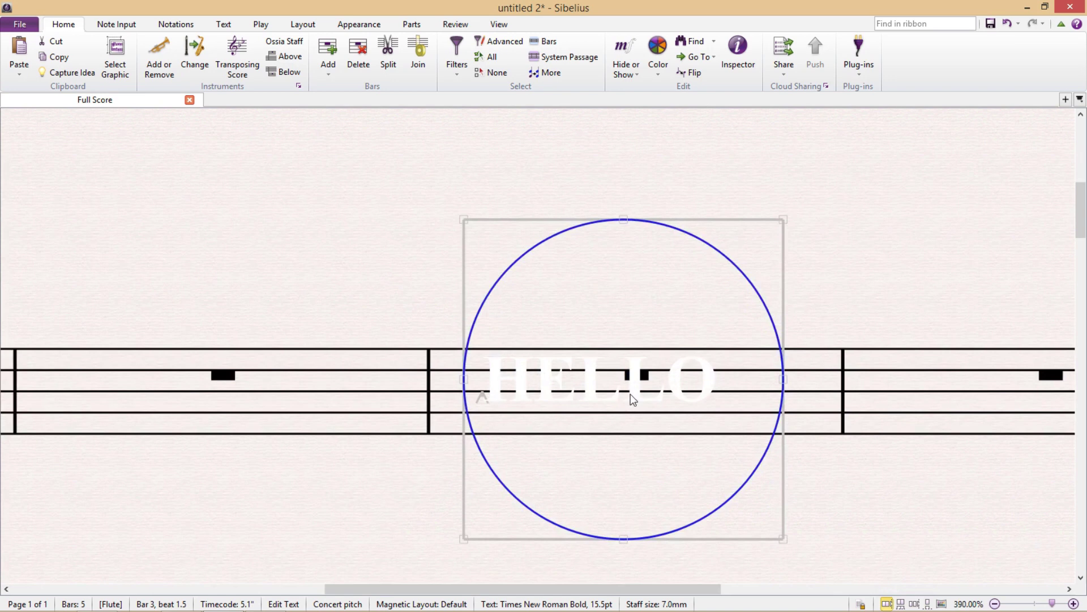
Send the circled text in bar 3 to the back, behind the staff and bar rest.
left_click(359, 24)
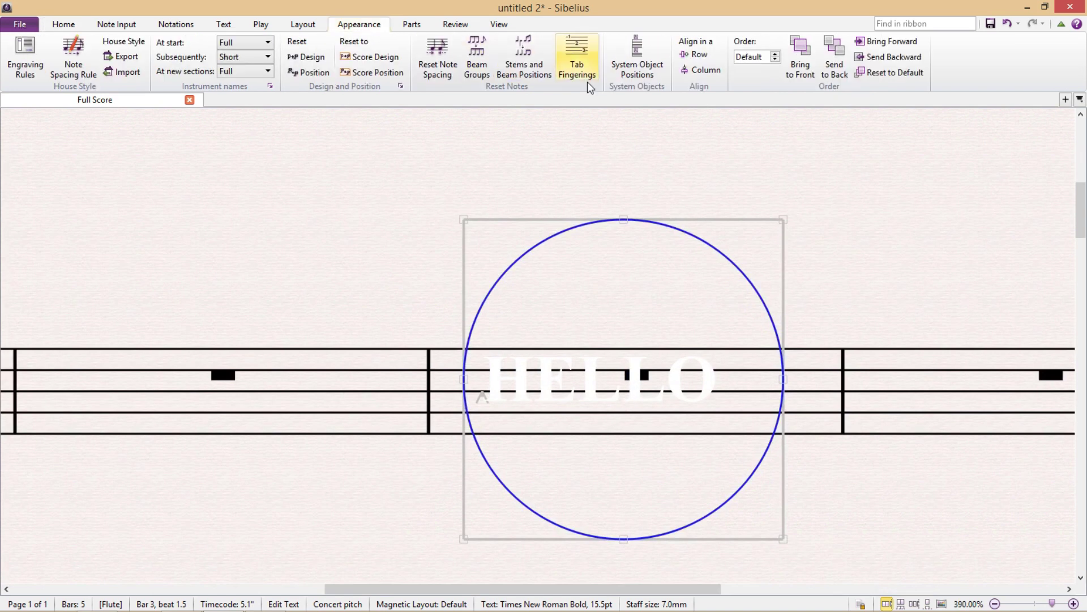
left_click(843, 68)
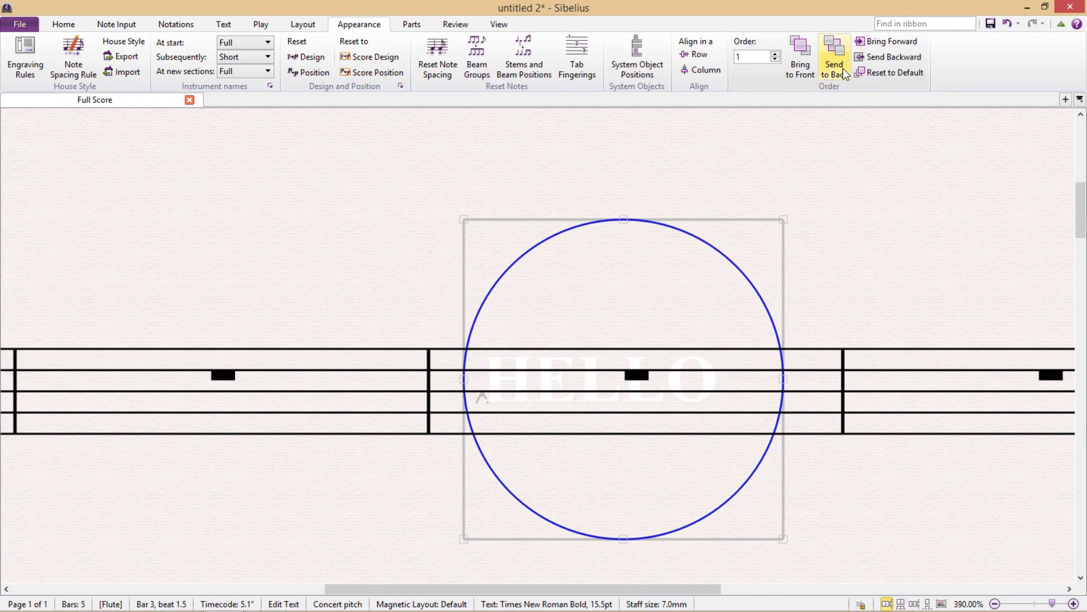
left_click(804, 253)
scroll(802, 316, "down", 5)
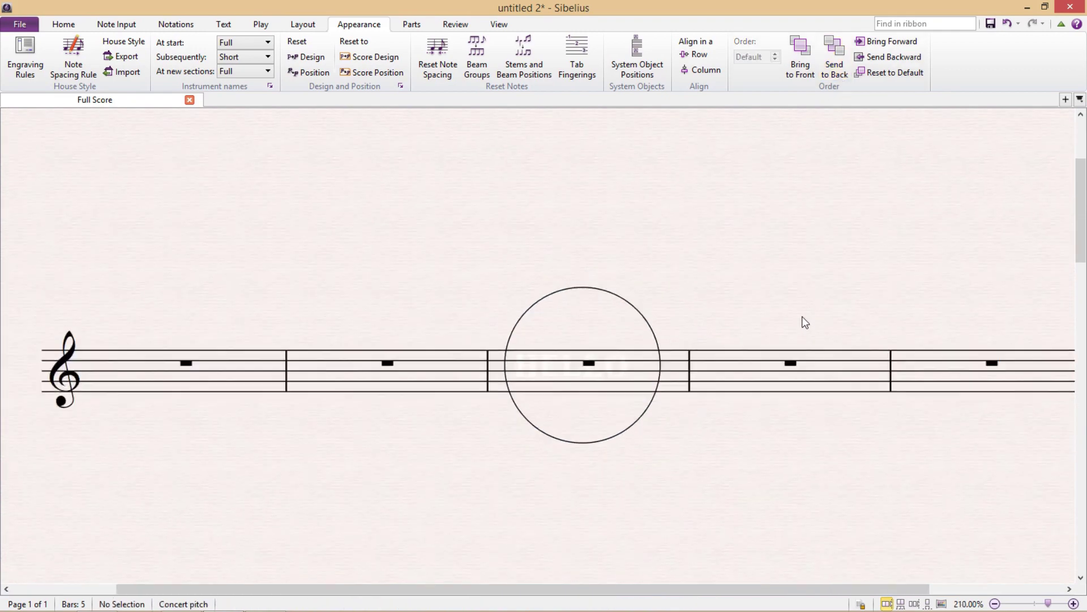
left_click_drag(682, 315, 607, 257)
scroll(607, 390, "down", 1)
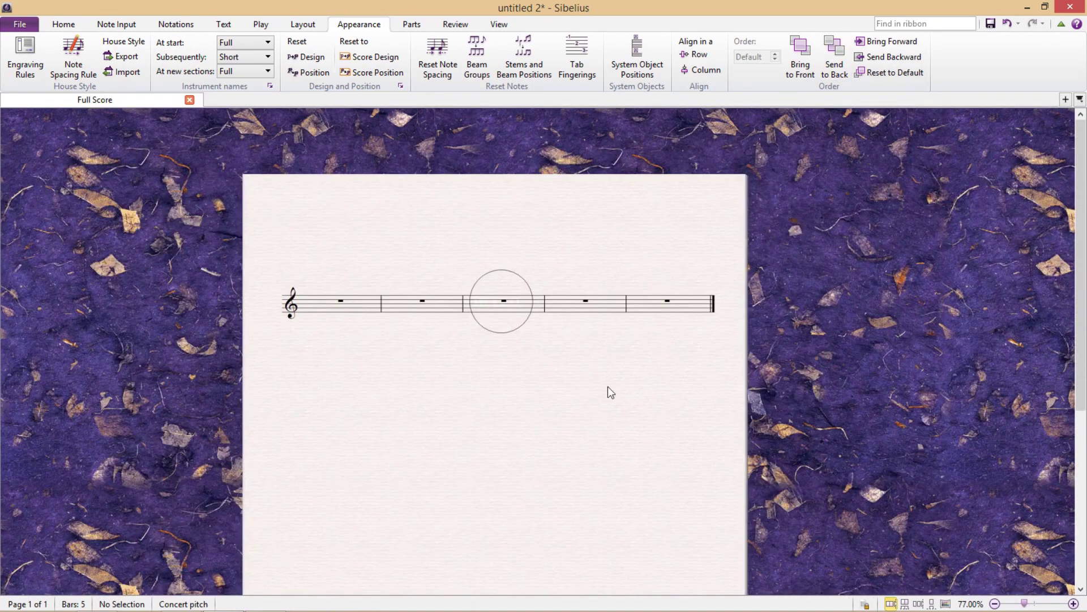
left_click_drag(606, 390, 632, 363)
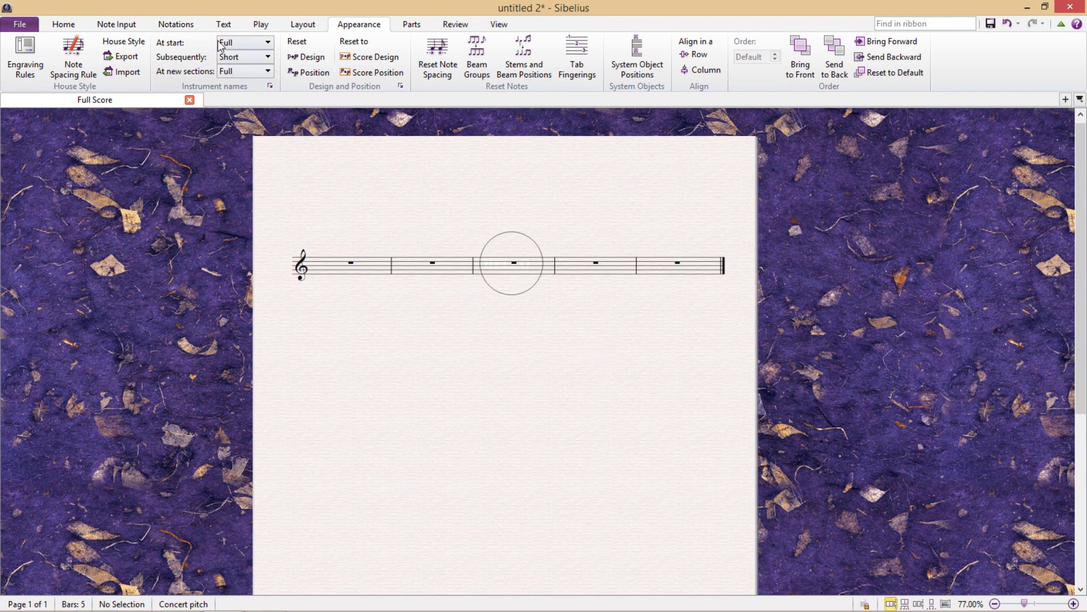
Import the graphic file "dampers" and place it above the staff at bar 1.
left_click(159, 25)
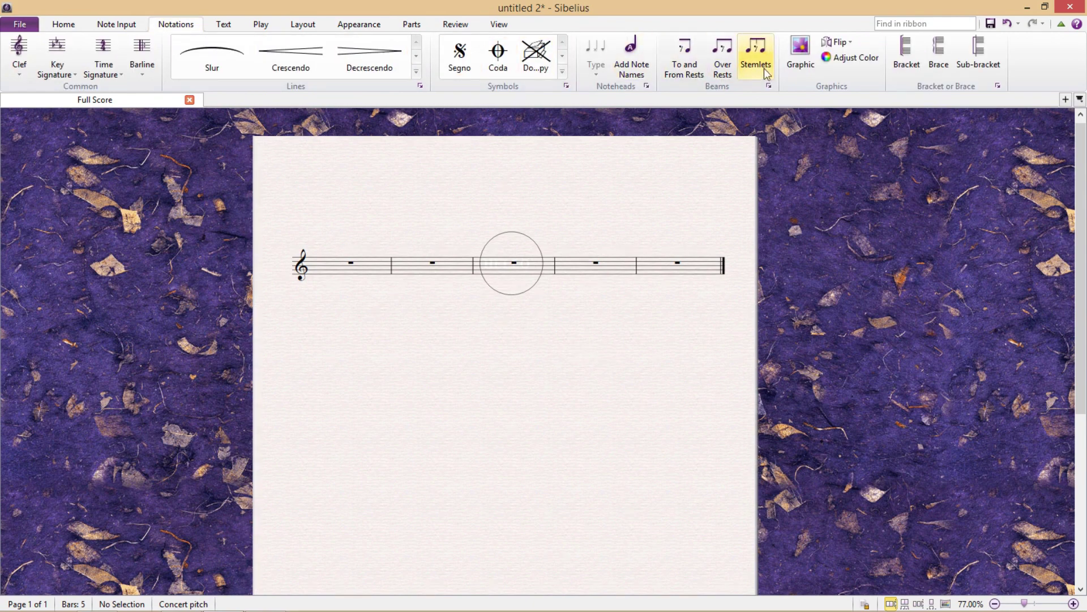
left_click(807, 65)
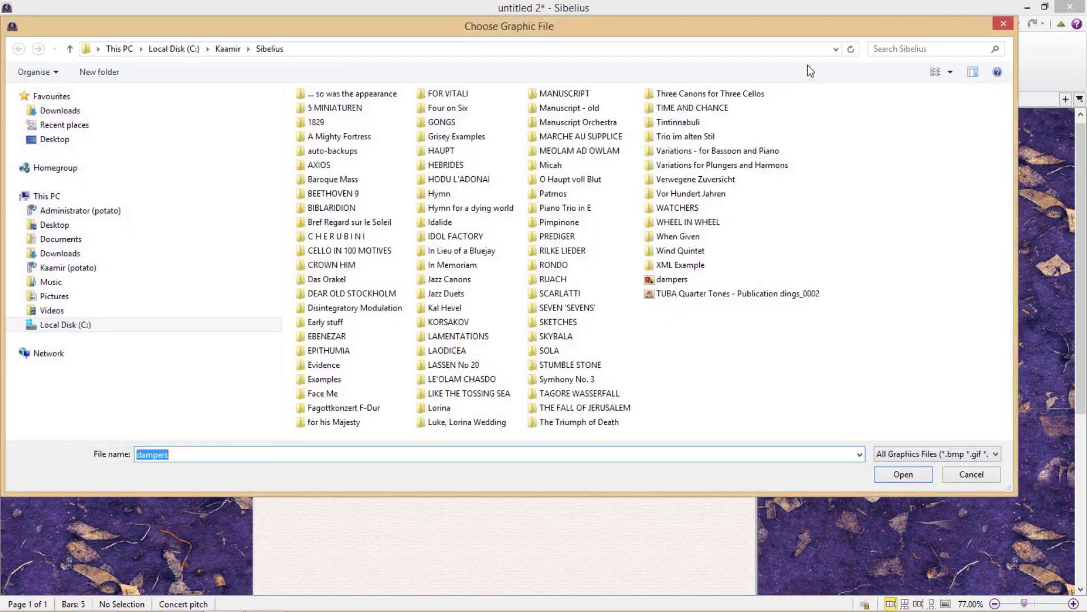
left_click(680, 280)
left_click(901, 475)
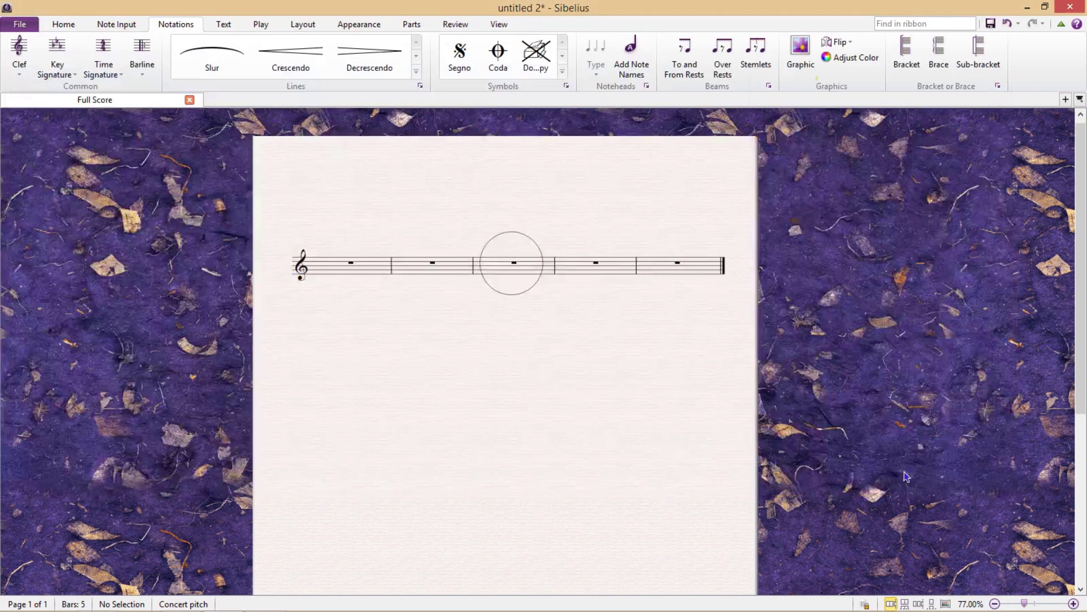
left_click(332, 221)
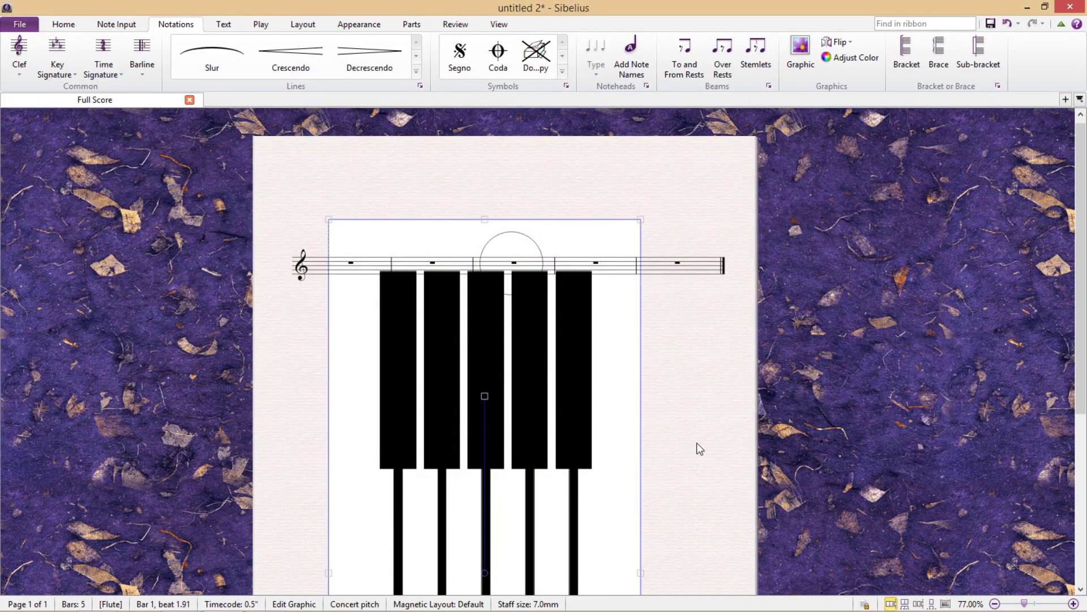
Try to shrink the dampers graphic freely from its upper-left corner and undo the resize.
scroll(697, 443, "down", 3)
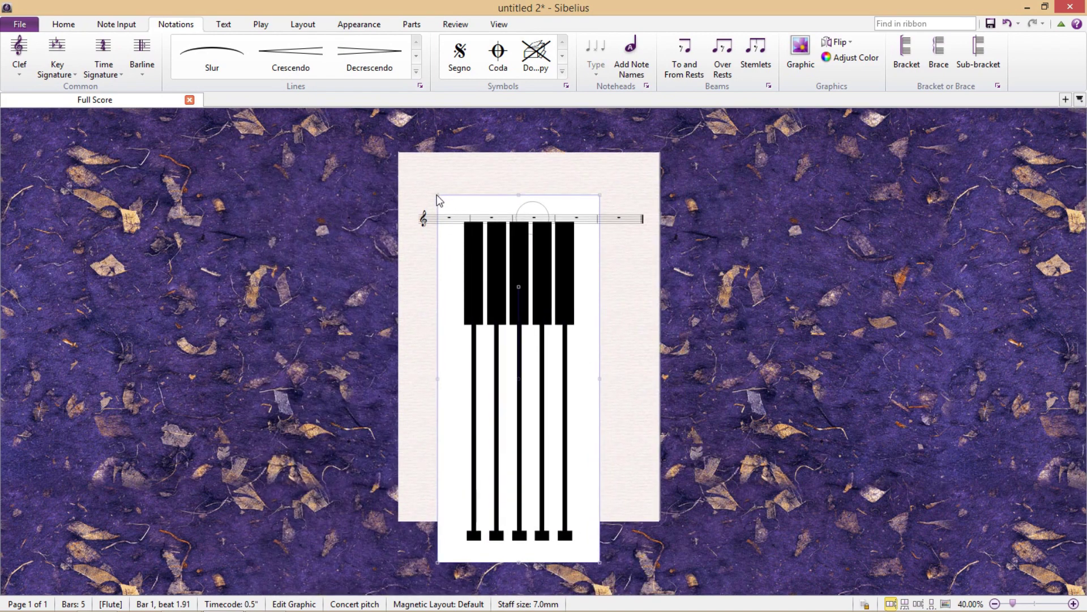
left_click_drag(437, 196, 507, 228)
key("ctrl+z")
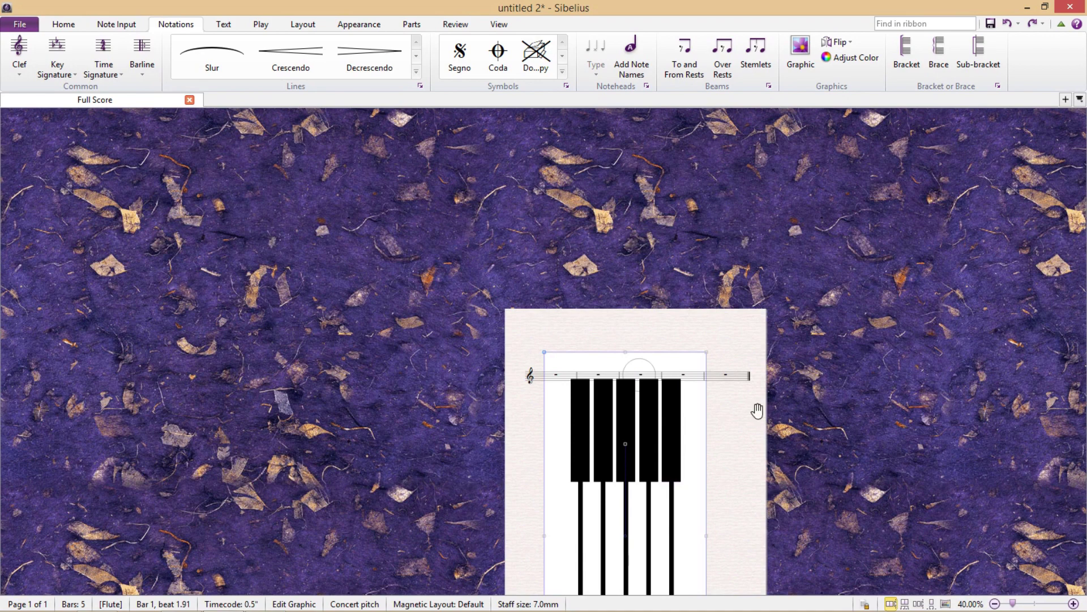
Shrink the dampers graphic proportionally from its upper-left corner and remove it from the score.
left_click_drag(756, 409, 639, 287)
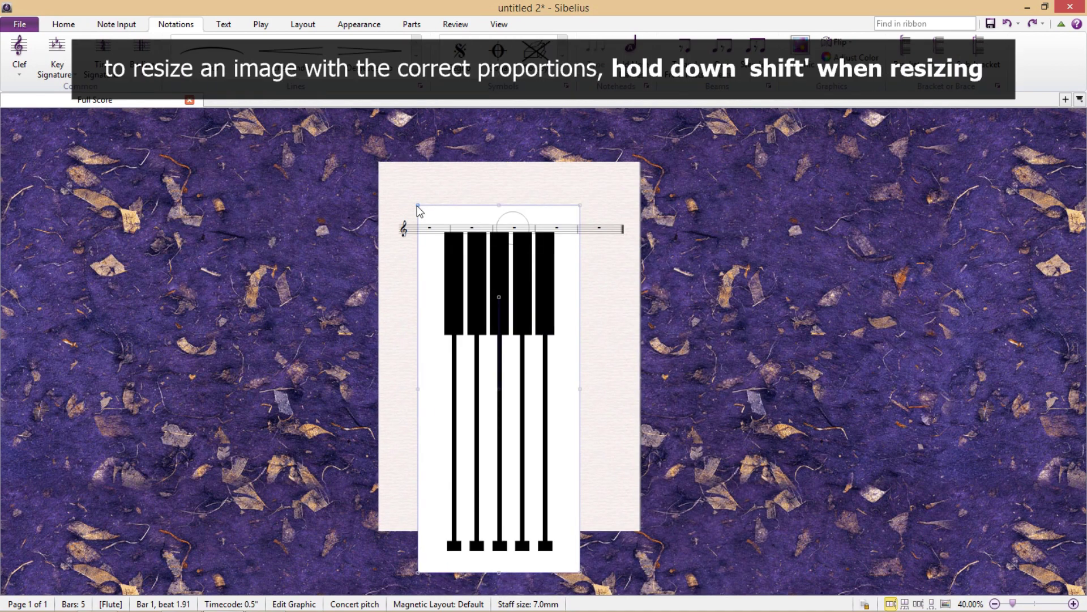
left_click_drag(419, 211, 628, 346)
scroll(512, 301, "up", 3)
left_click(760, 480)
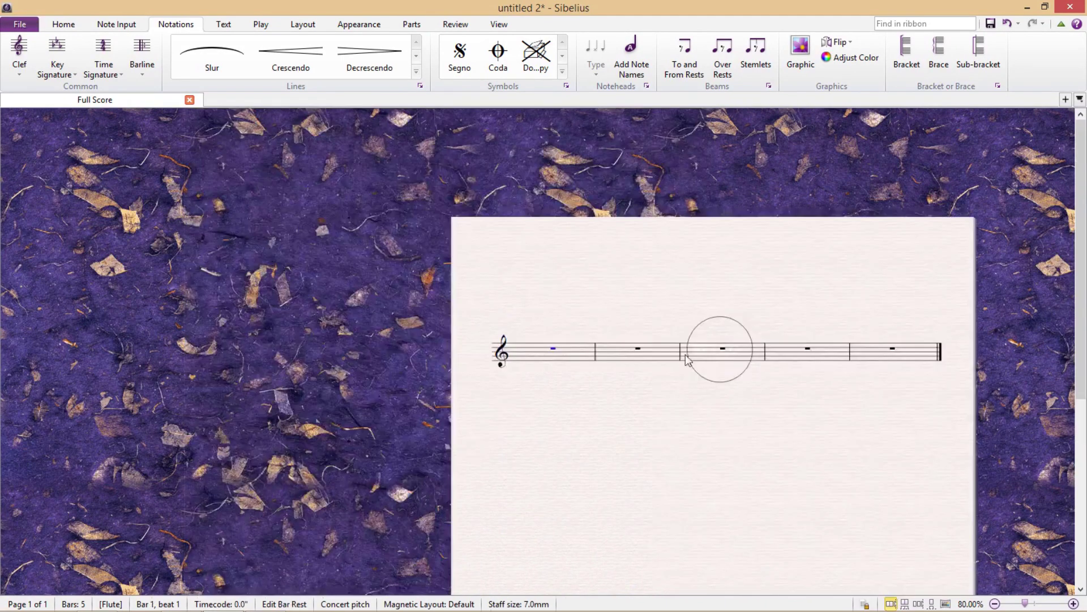
left_click(629, 410)
Copy the circled text from bar 3 twice, placing one copy above bar 2 and one above bar 4.
scroll(623, 409, "up", 5)
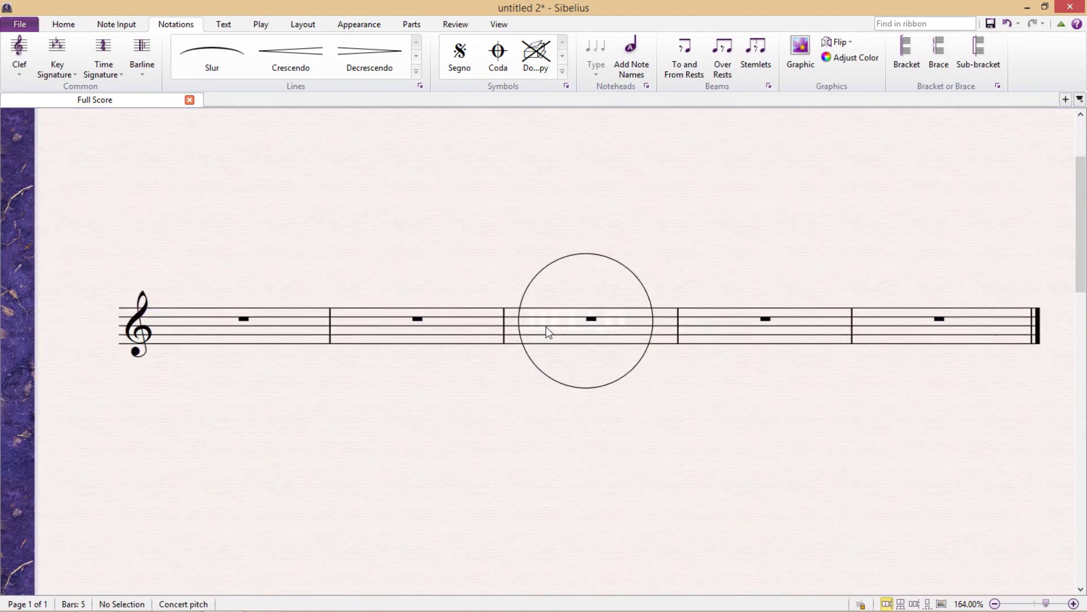
left_click(544, 370)
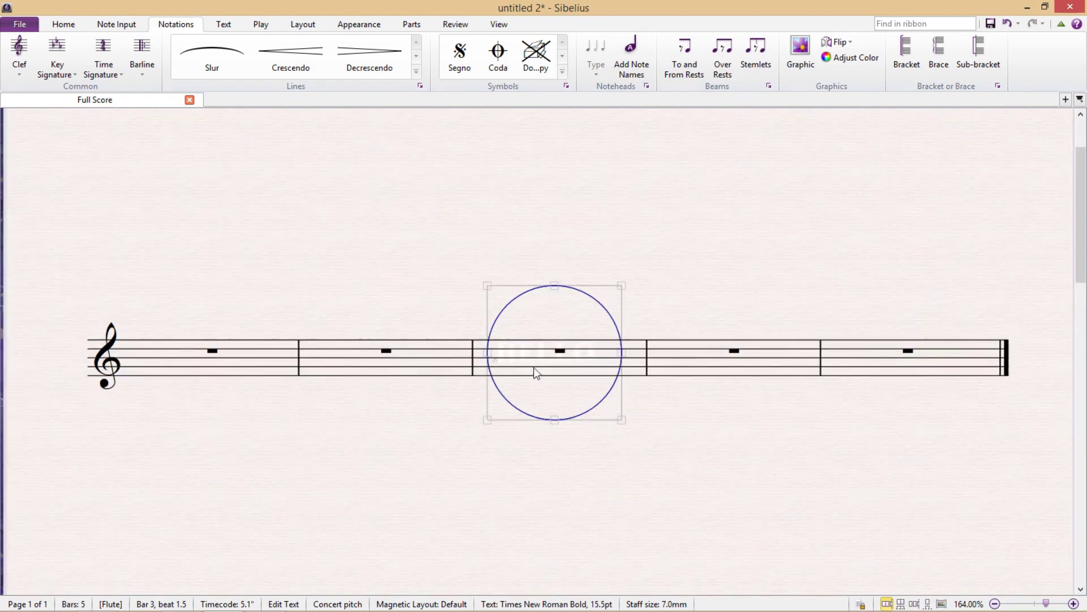
left_click(330, 235, "alt")
left_click(658, 240, "alt")
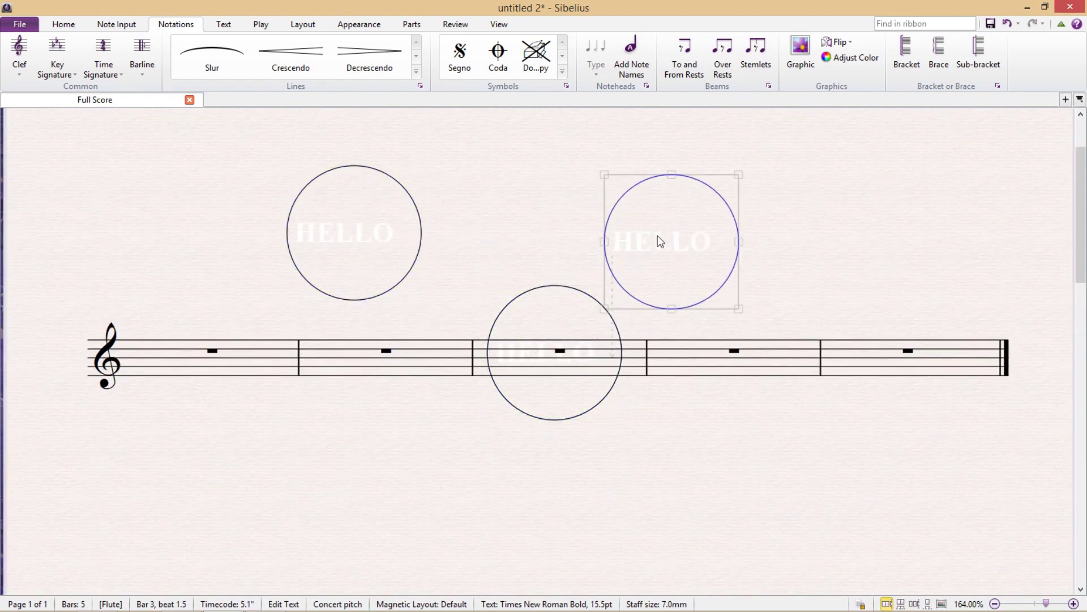
Enlarge both copied circles to different sizes and move them down to overlap the staff and the bar 3 circle.
left_click_drag(617, 298, 588, 317)
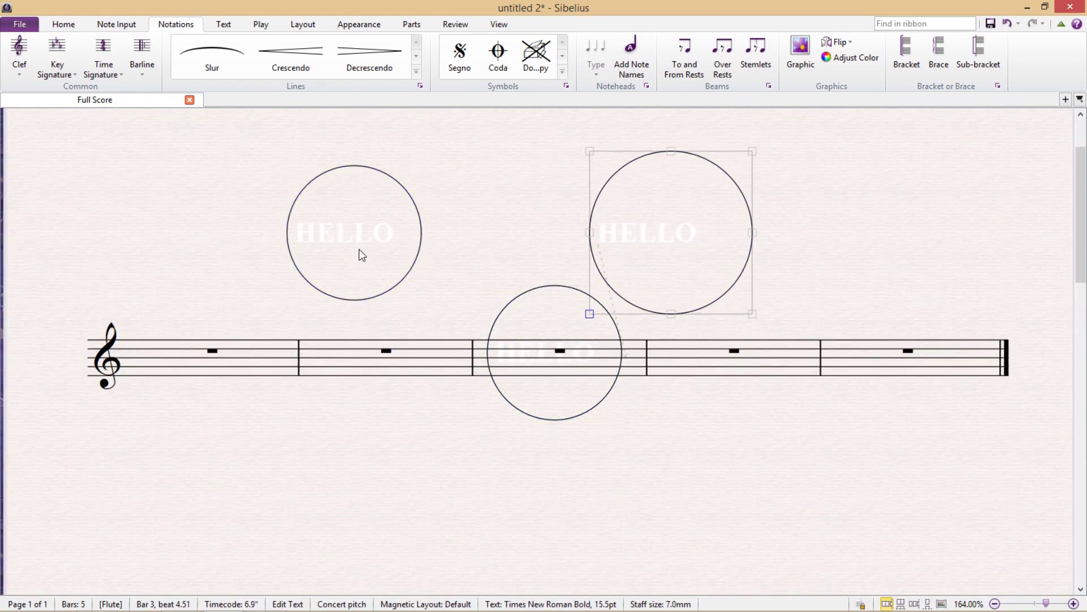
left_click(397, 264)
left_click_drag(426, 306, 500, 341)
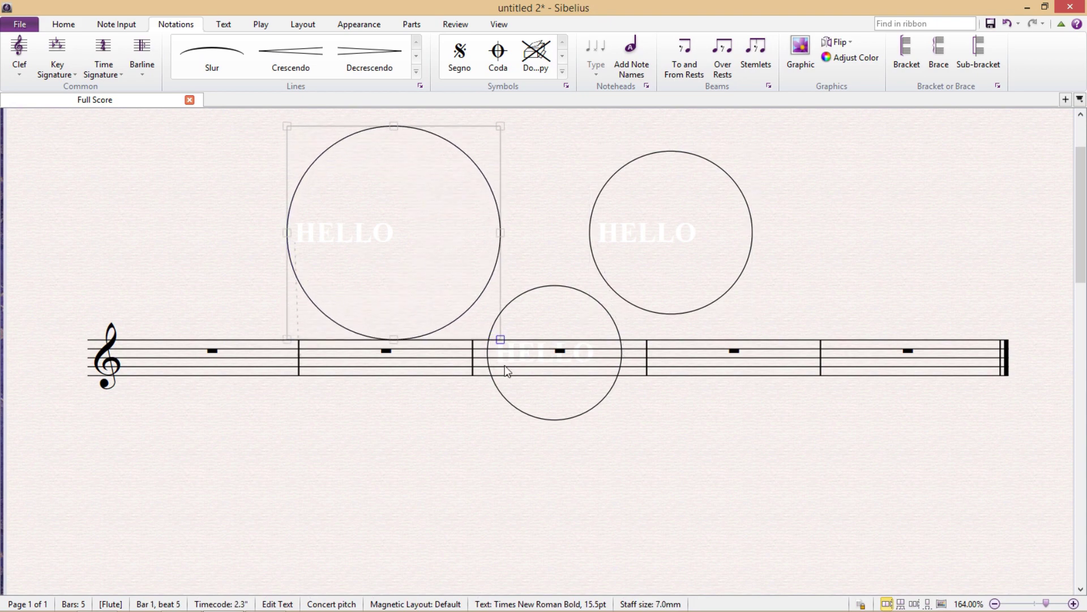
left_click_drag(404, 266, 444, 287)
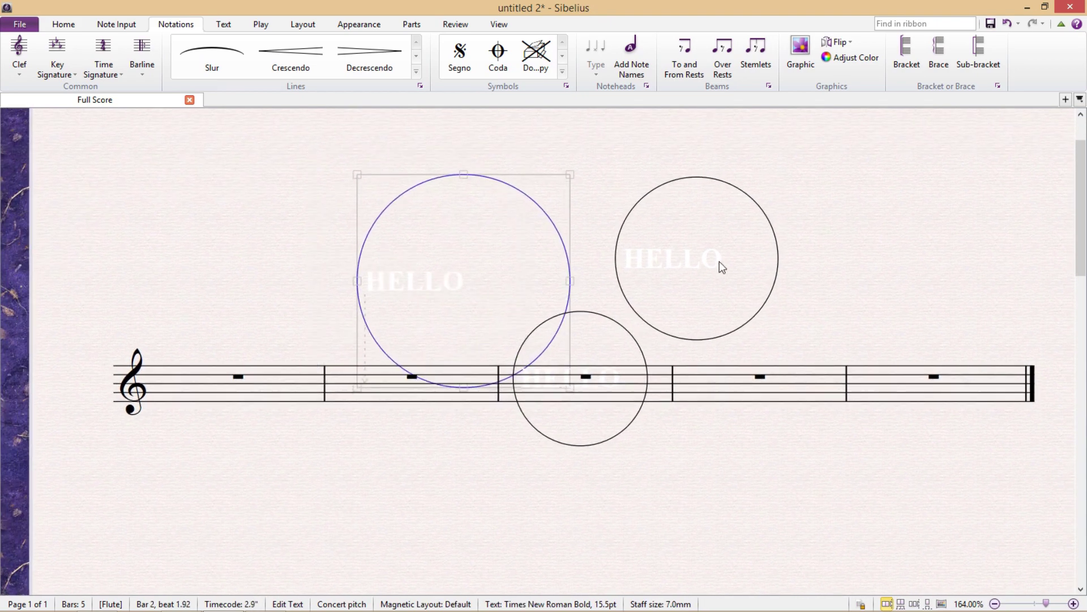
left_click_drag(676, 277, 665, 298)
left_click(859, 229)
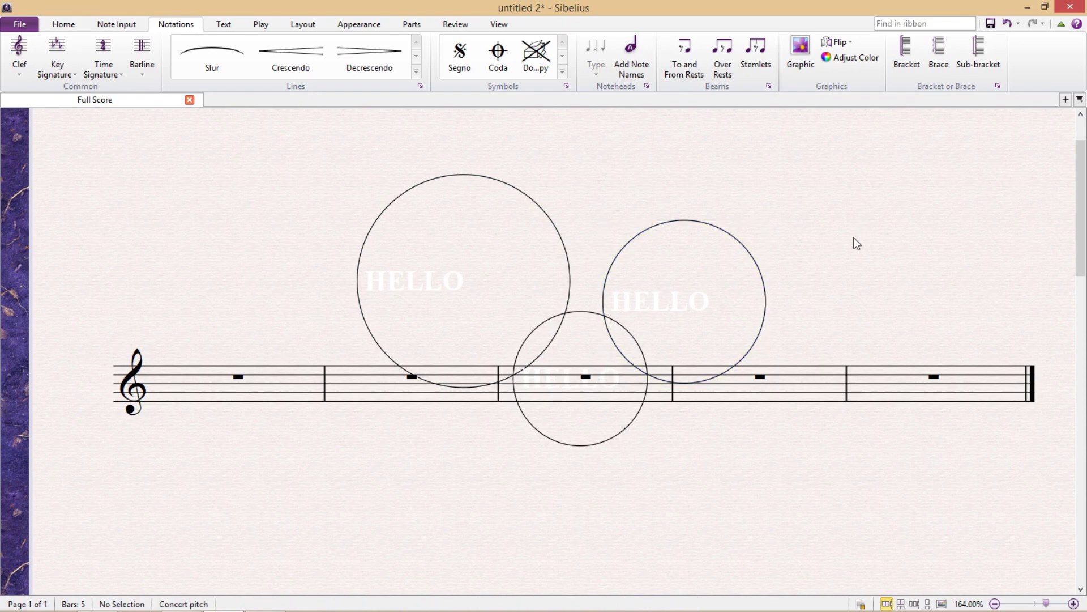
Check the three overlapping circles in the print preview and return to the score.
key("ctrl+p")
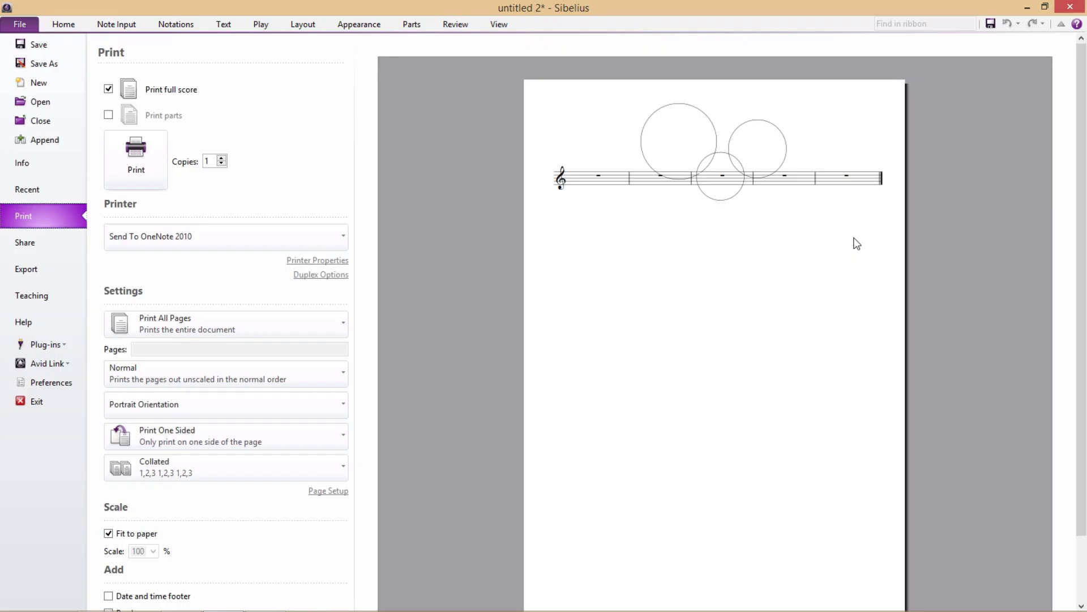
left_click(59, 23)
key("ctrl+minus")
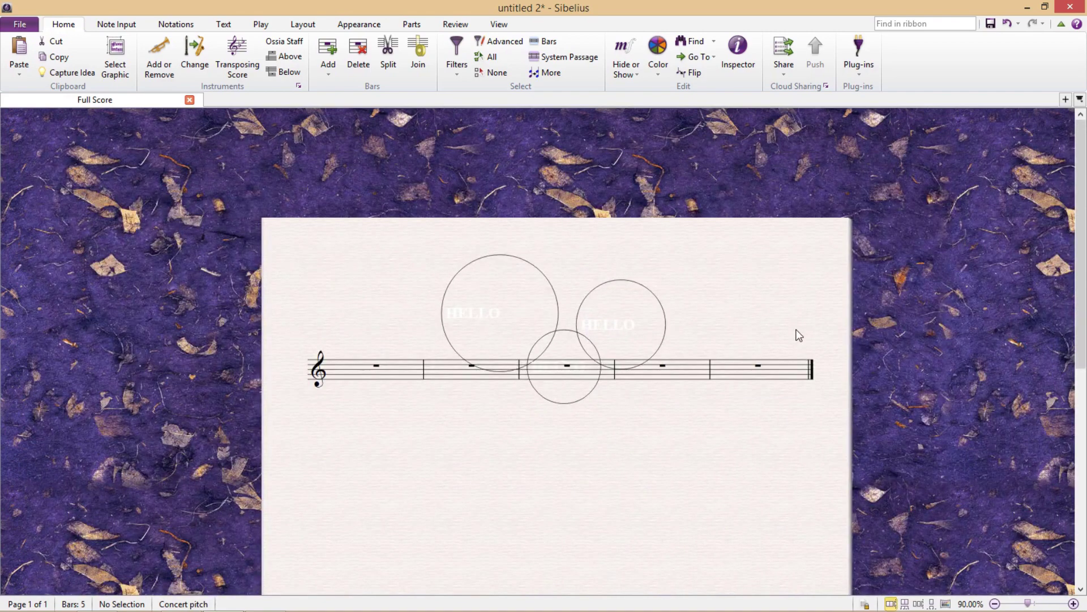